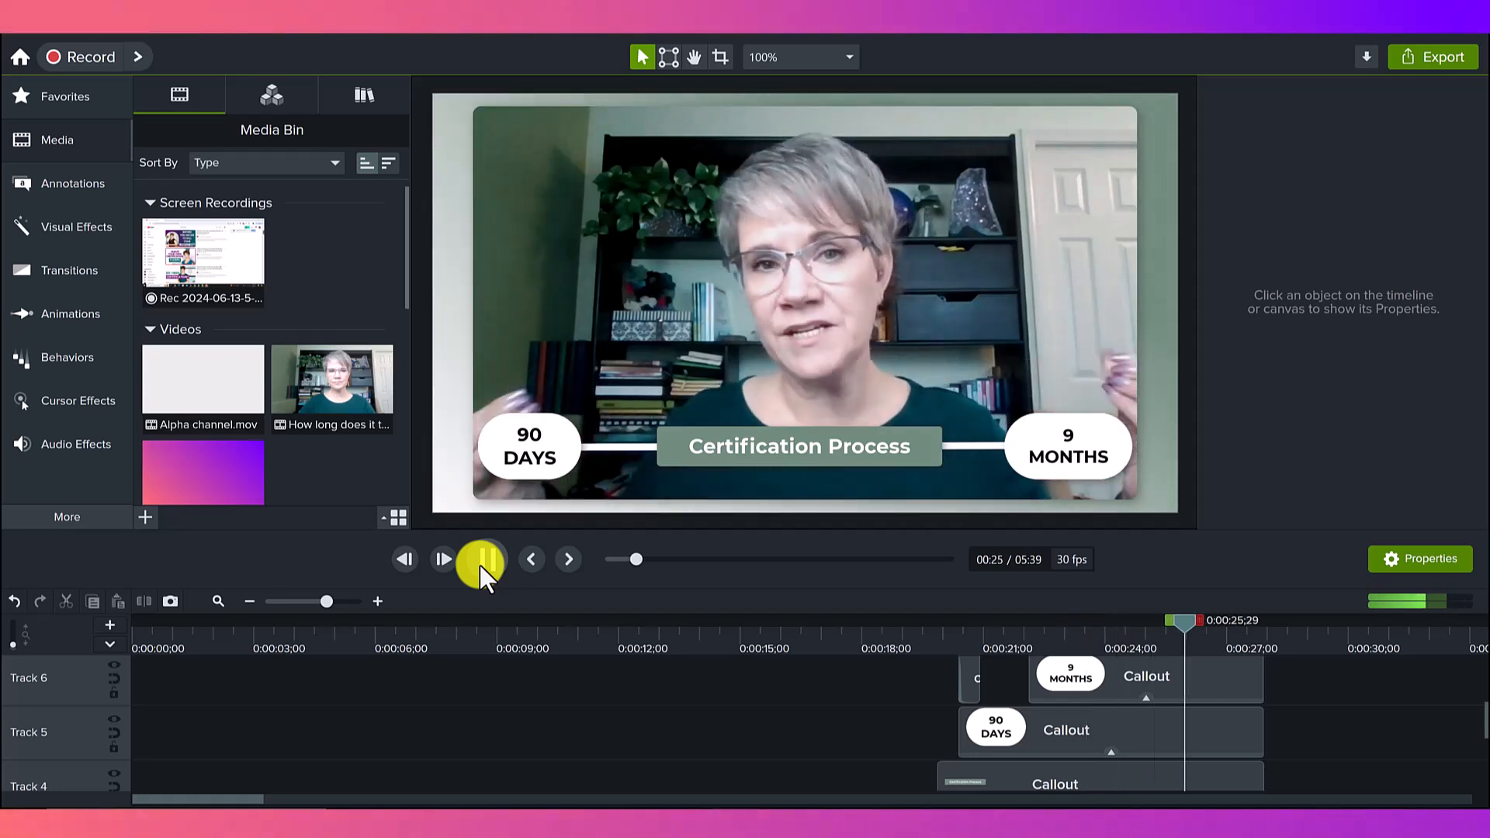
Review the existing 90 DAYS to 9 MONTHS graphic between about 18 and 25 seconds and the tracks it is built from
{"action": "left_click", "coordinate": [894, 648]}
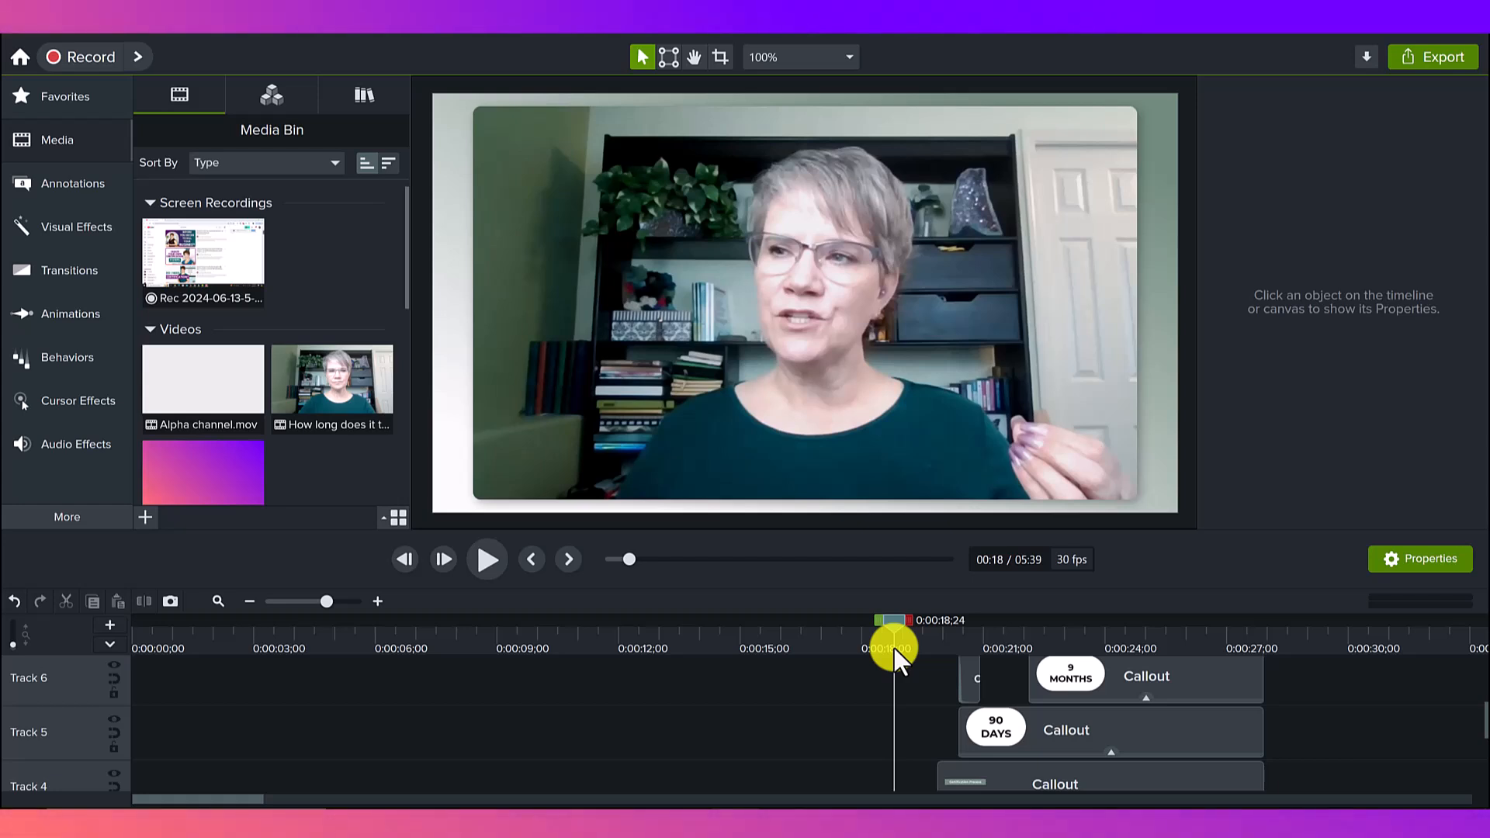
{"action": "scroll", "coordinate": [824, 671], "scroll_direction": "down", "scroll_amount": 1}
{"action": "scroll", "coordinate": [824, 672], "scroll_direction": "down", "scroll_amount": 3}
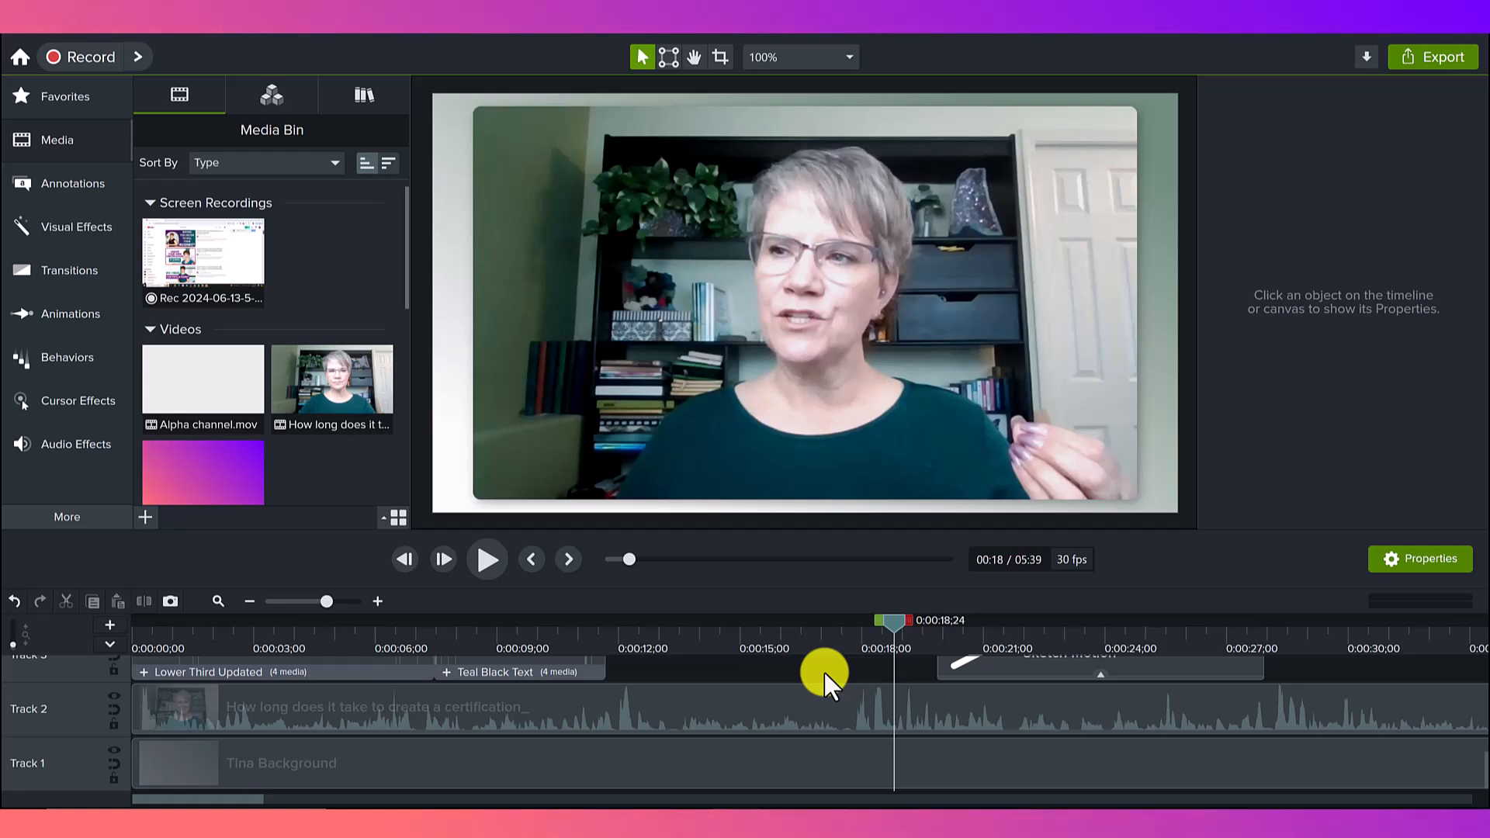
{"action": "scroll", "coordinate": [823, 671], "scroll_direction": "up", "scroll_amount": 2}
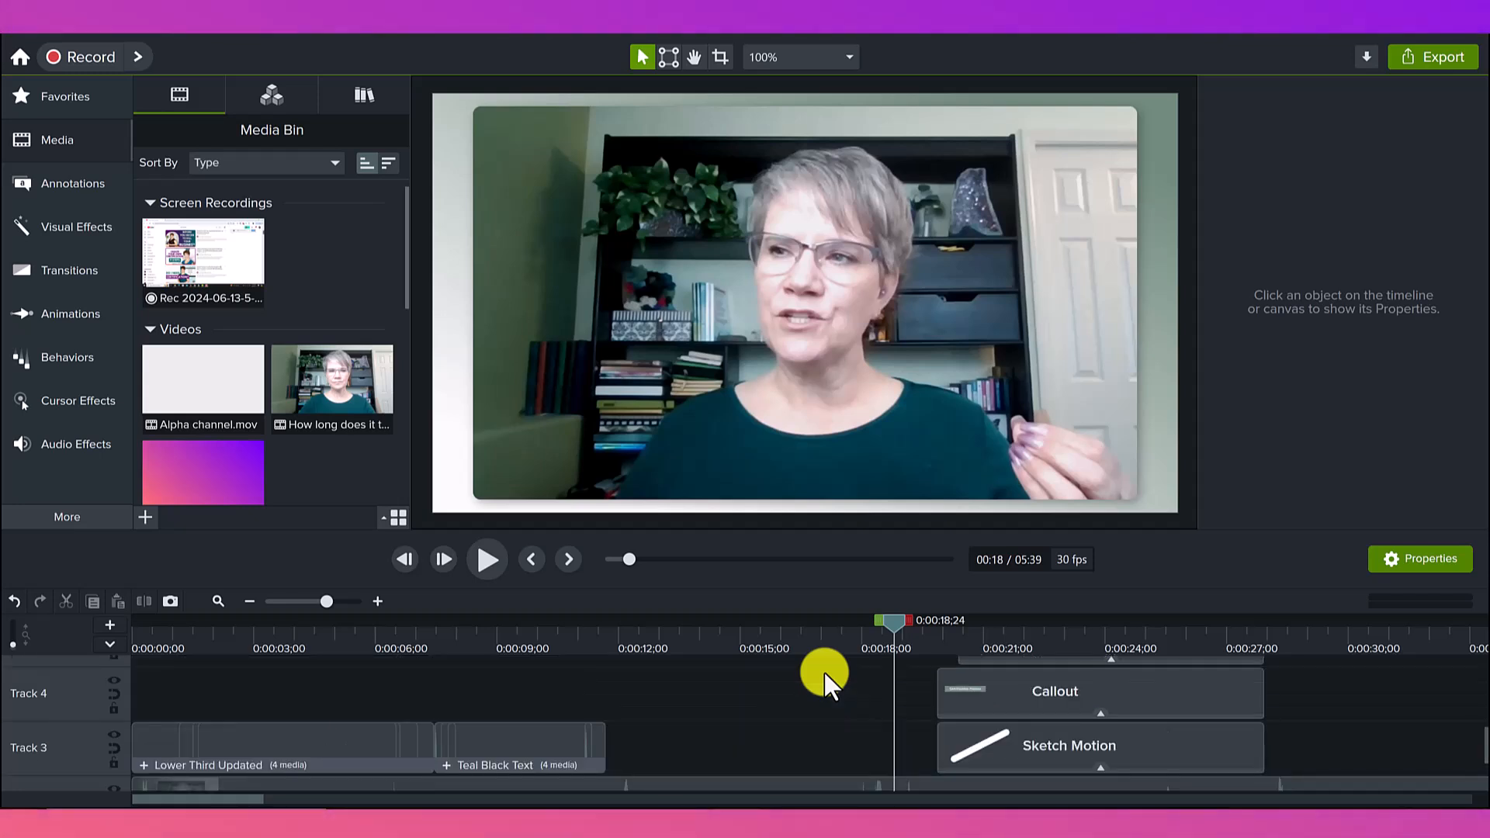
{"action": "scroll", "coordinate": [824, 672], "scroll_direction": "down", "scroll_amount": 2}
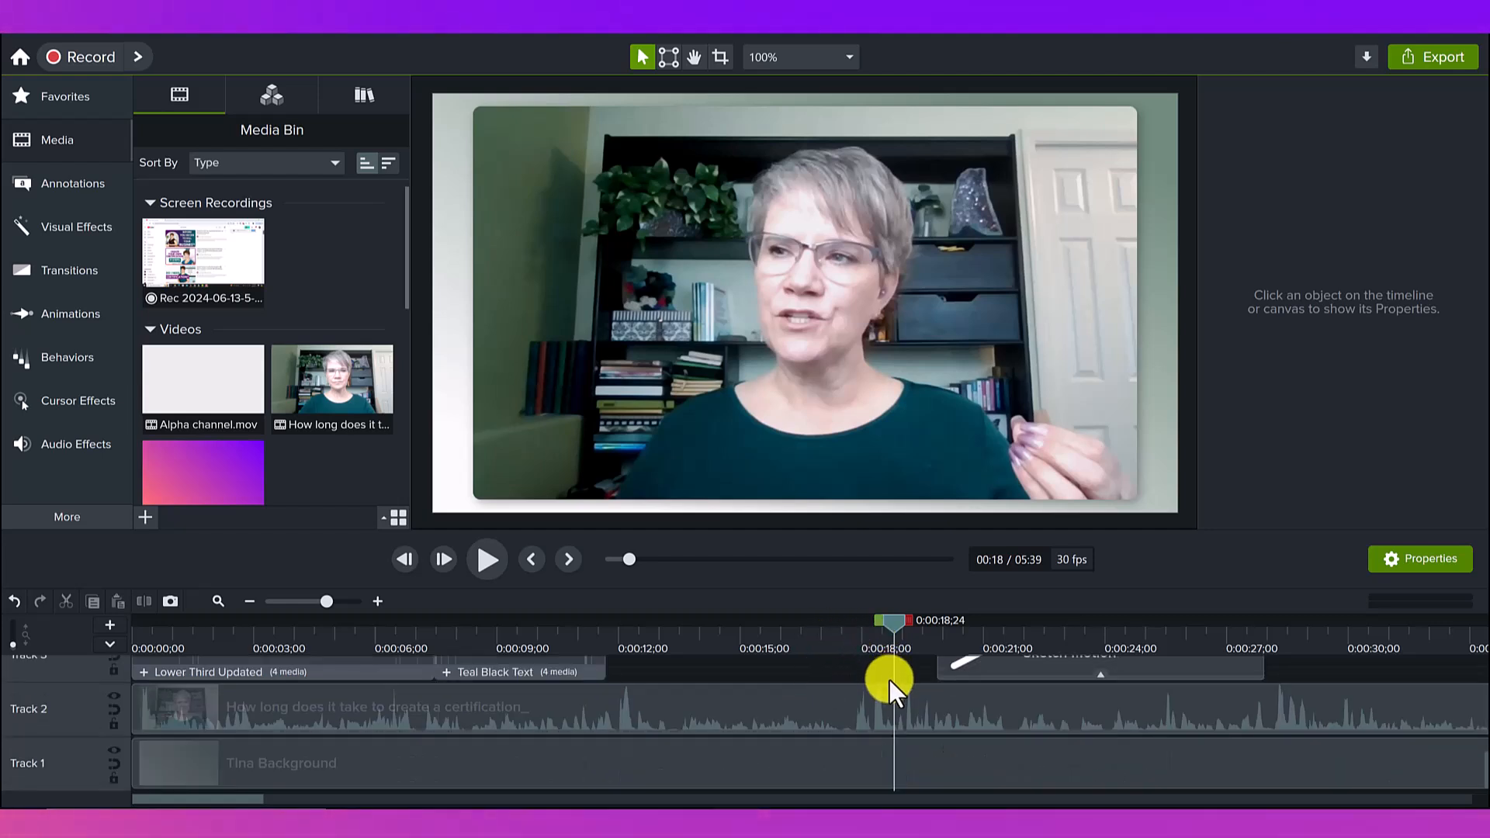
{"action": "scroll", "coordinate": [890, 680], "scroll_direction": "up", "scroll_amount": 1}
{"action": "left_click_drag", "start_coordinate": [922, 643], "coordinate": [1177, 646]}
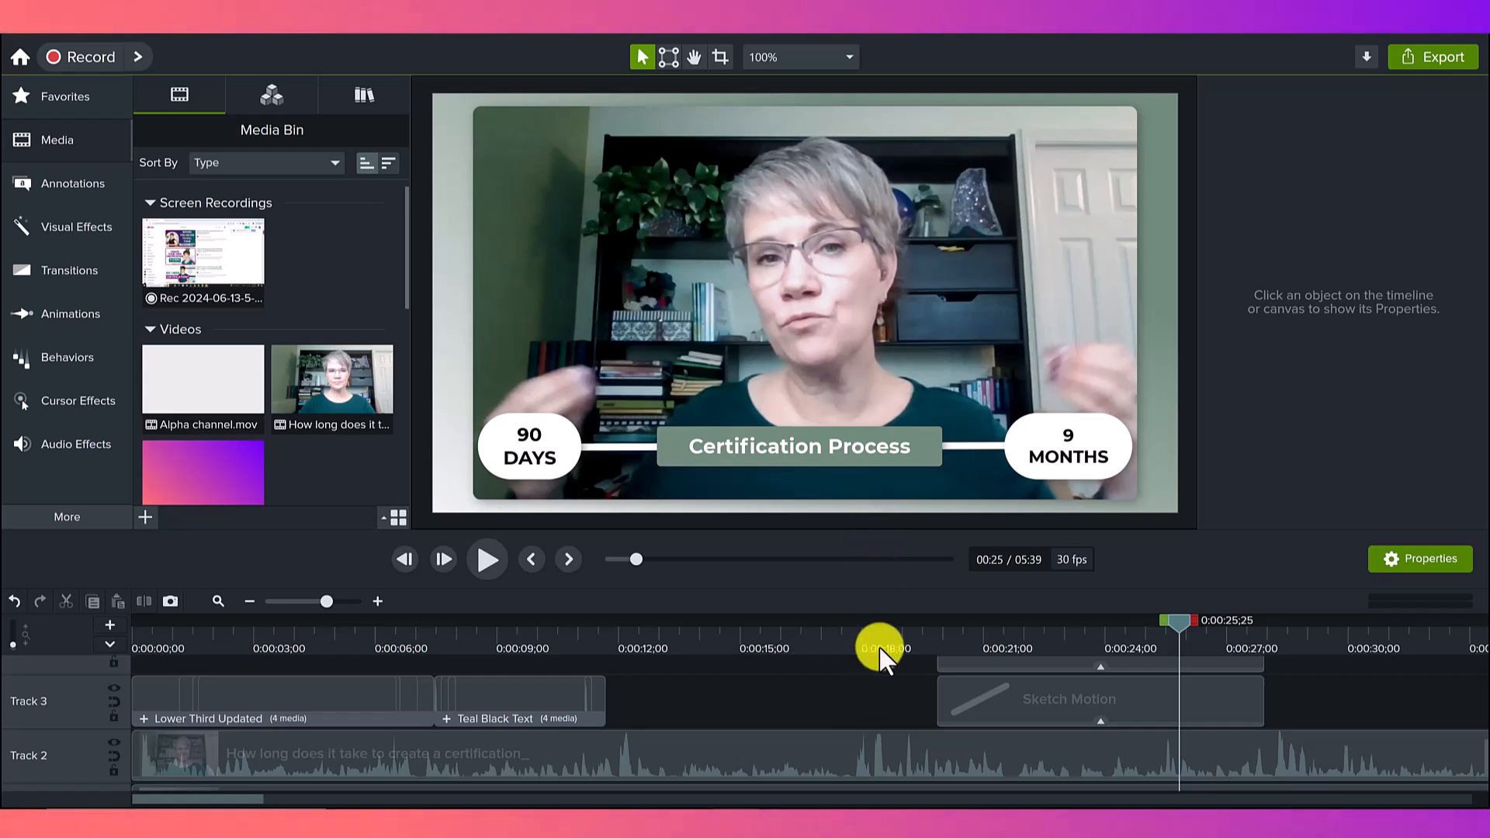
{"action": "scroll", "coordinate": [361, 787], "scroll_direction": "down", "scroll_amount": 2}
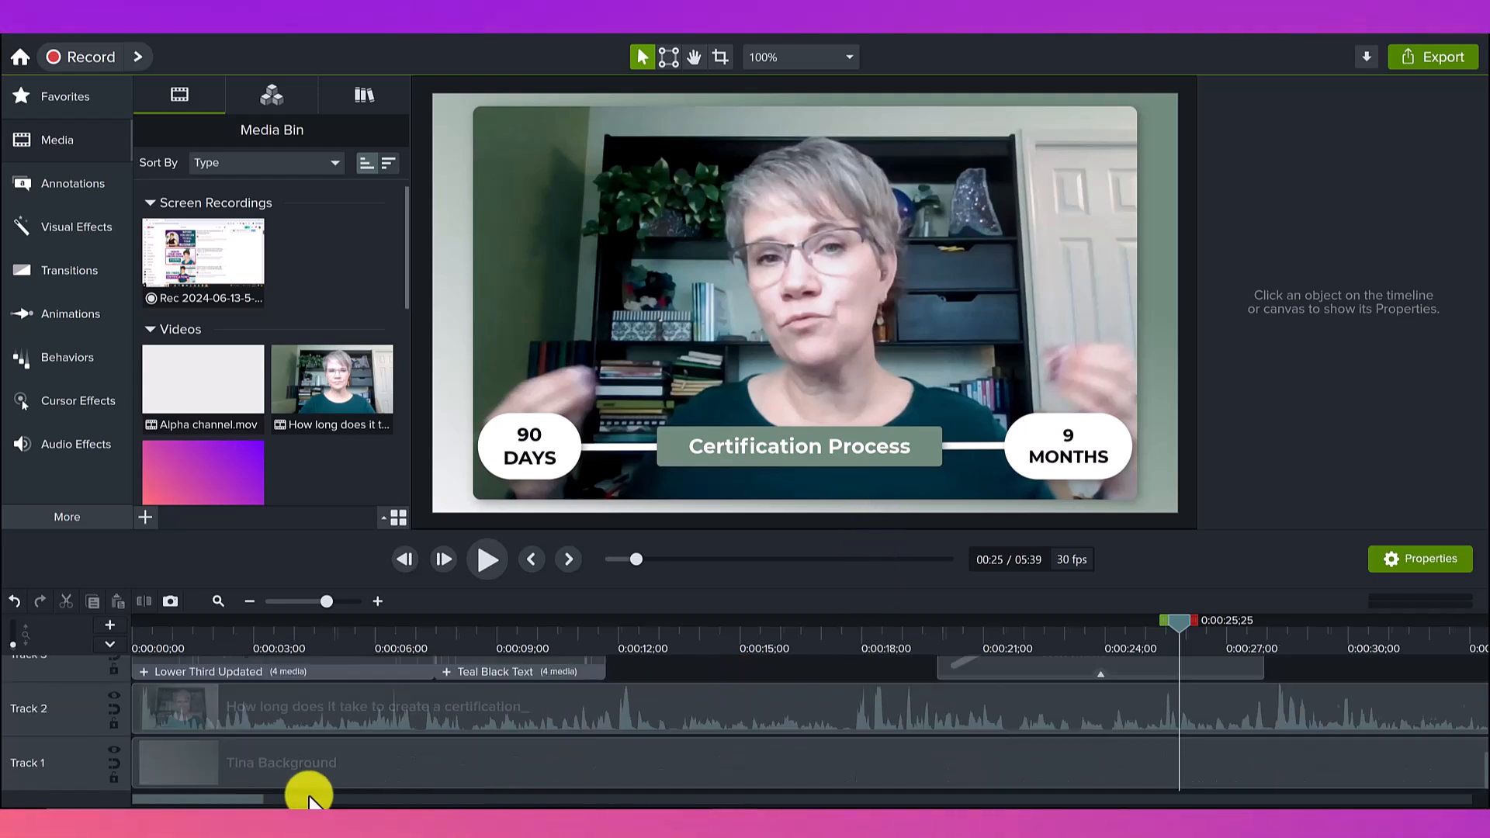
Inspect the properties of the background clip, the talking-head video and the existing Sketch Motion line
{"action": "scroll", "coordinate": [361, 787], "scroll_direction": "right", "scroll_amount": 3}
{"action": "left_click", "coordinate": [579, 765]}
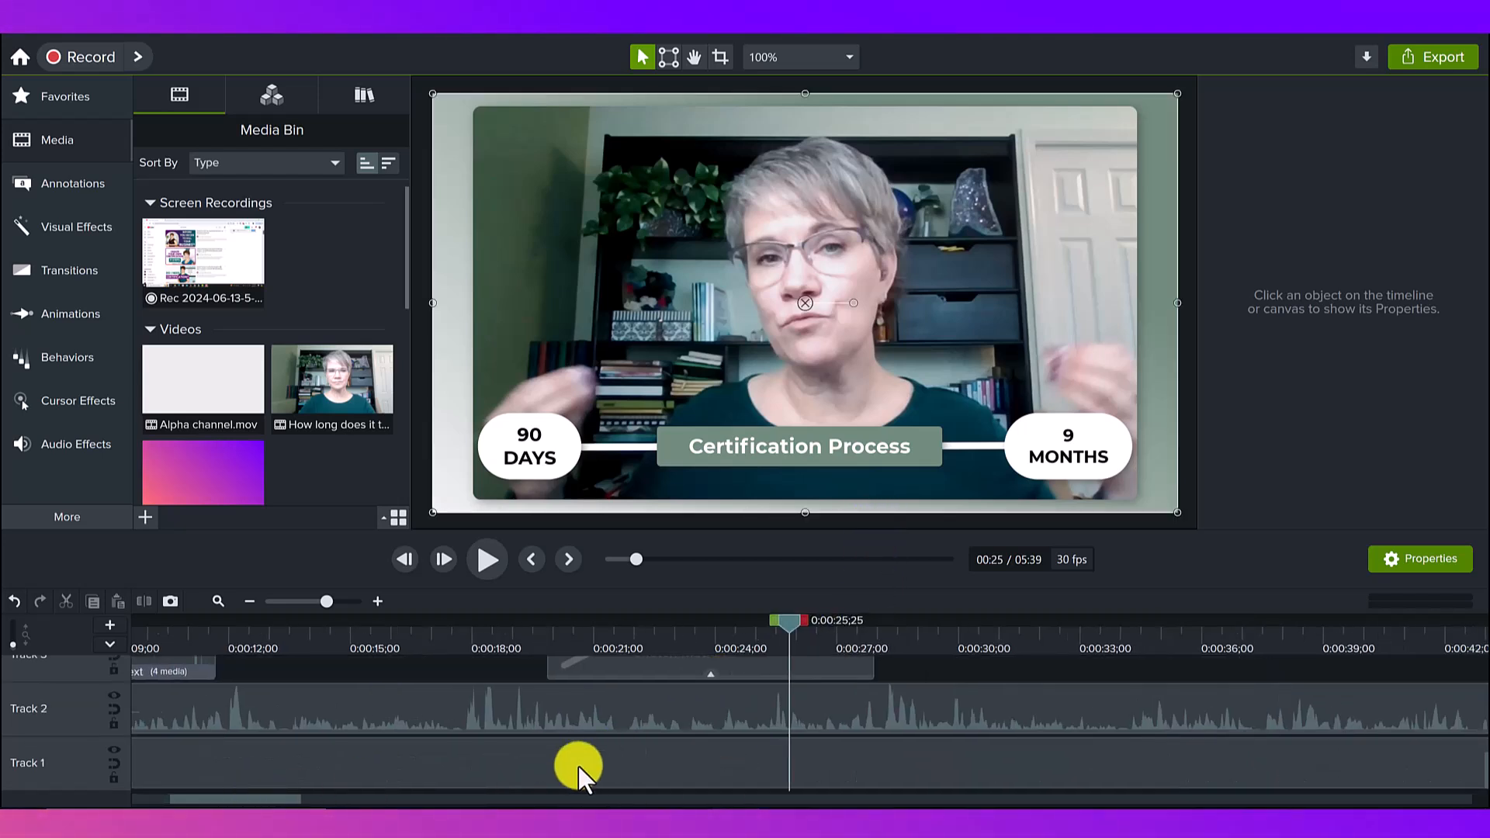
{"action": "left_click", "coordinate": [575, 706]}
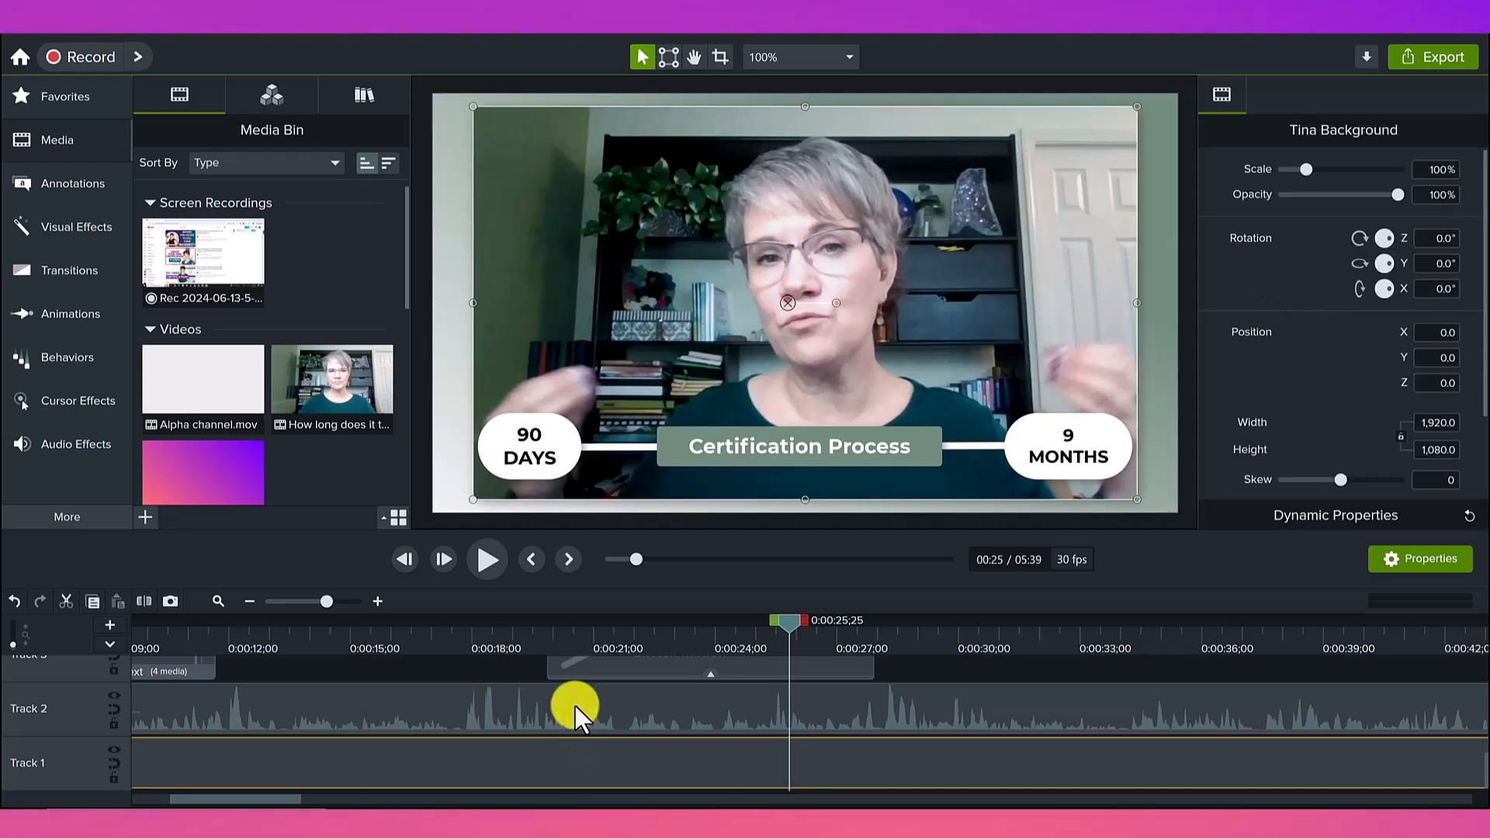
{"action": "left_click", "coordinate": [706, 704]}
{"action": "scroll", "coordinate": [689, 742], "scroll_direction": "up", "scroll_amount": 2}
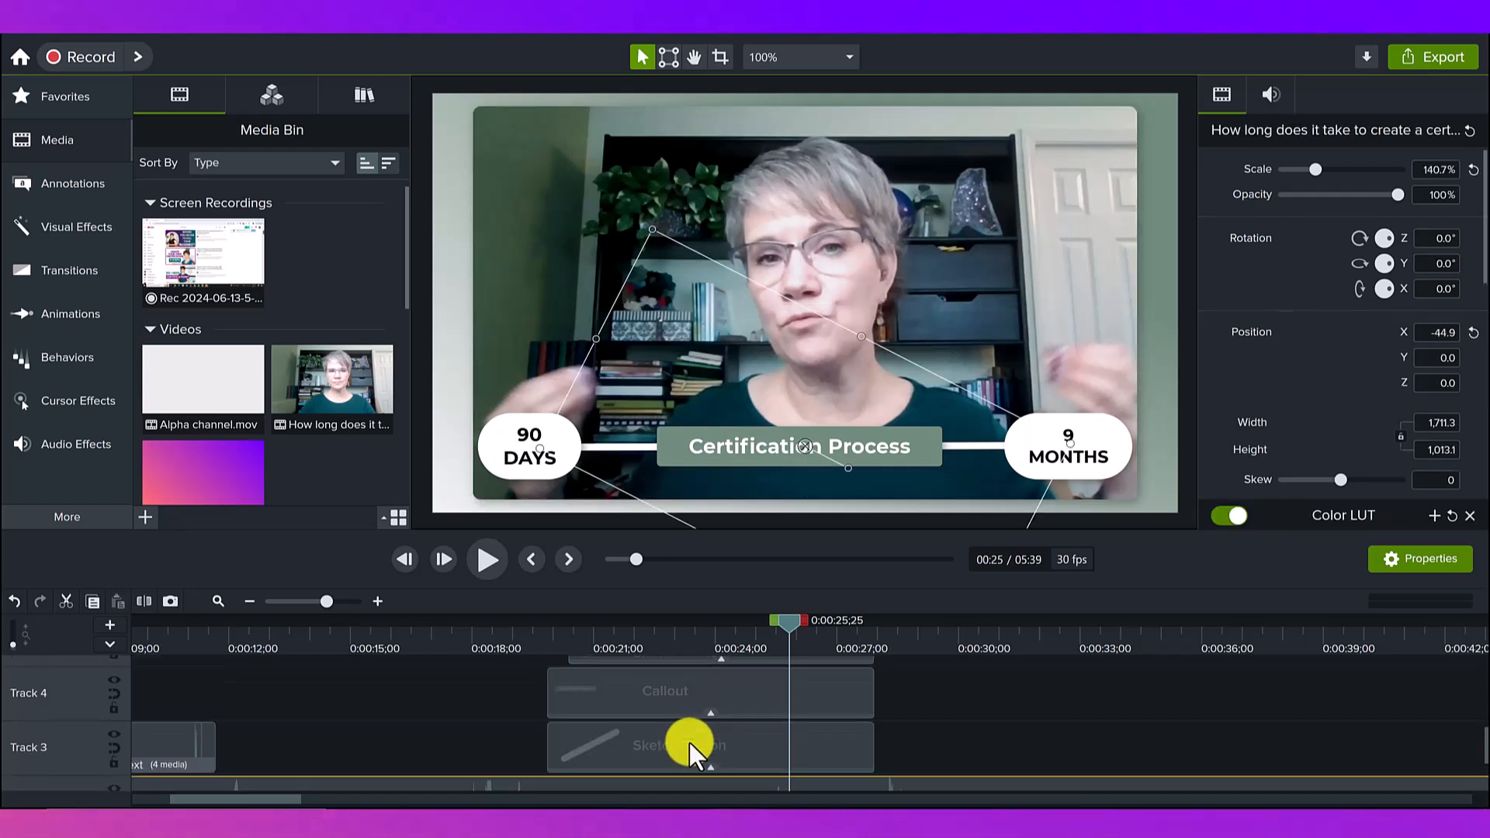
{"action": "left_click", "coordinate": [689, 741]}
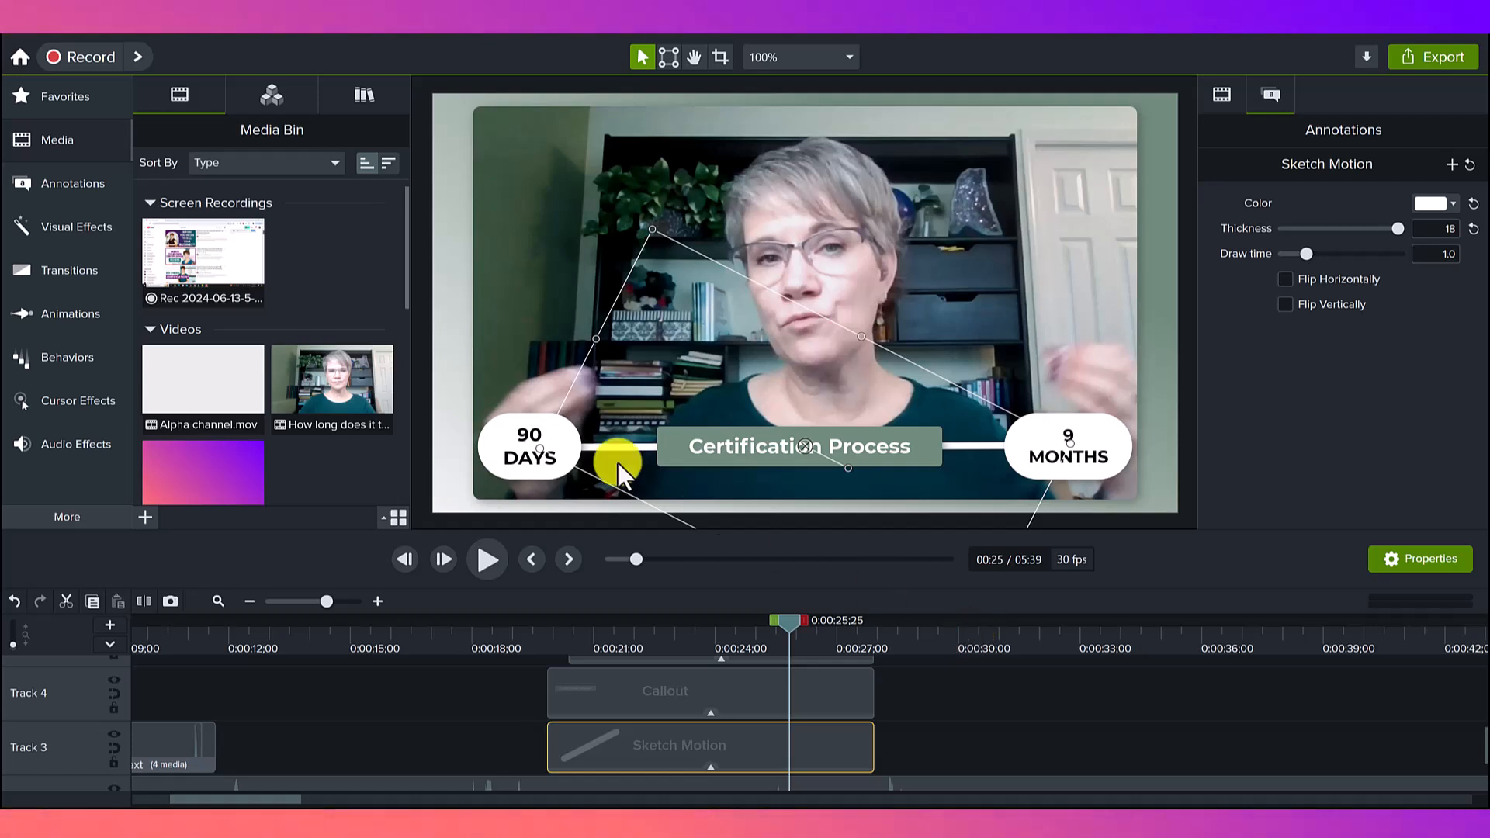
Add a Sketch Motion line to Track 3 at about 30 seconds and move the playhead over it to 0:00:30;24
{"action": "left_click", "coordinate": [78, 189]}
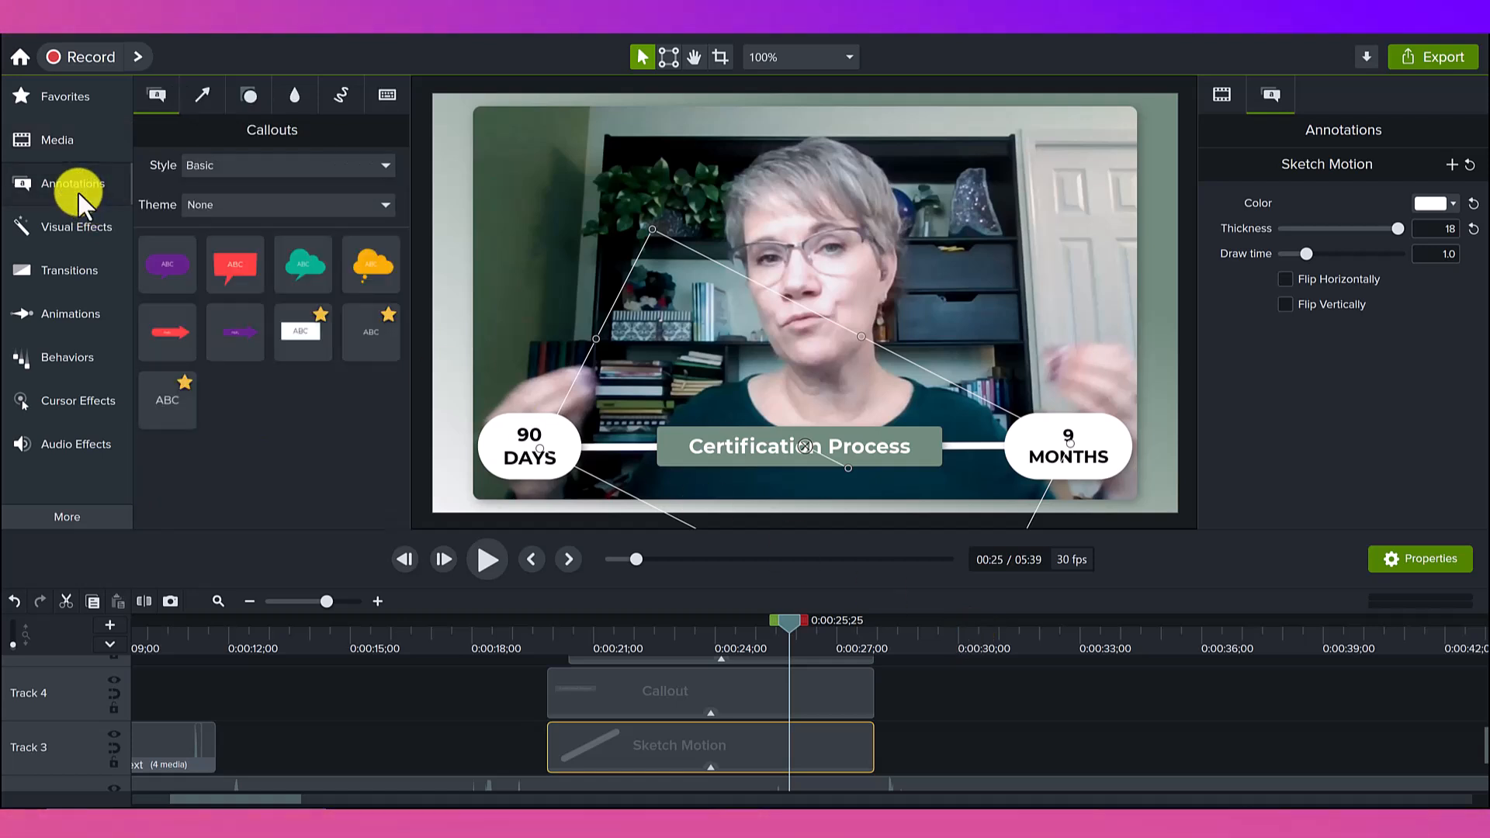
{"action": "left_click", "coordinate": [340, 90]}
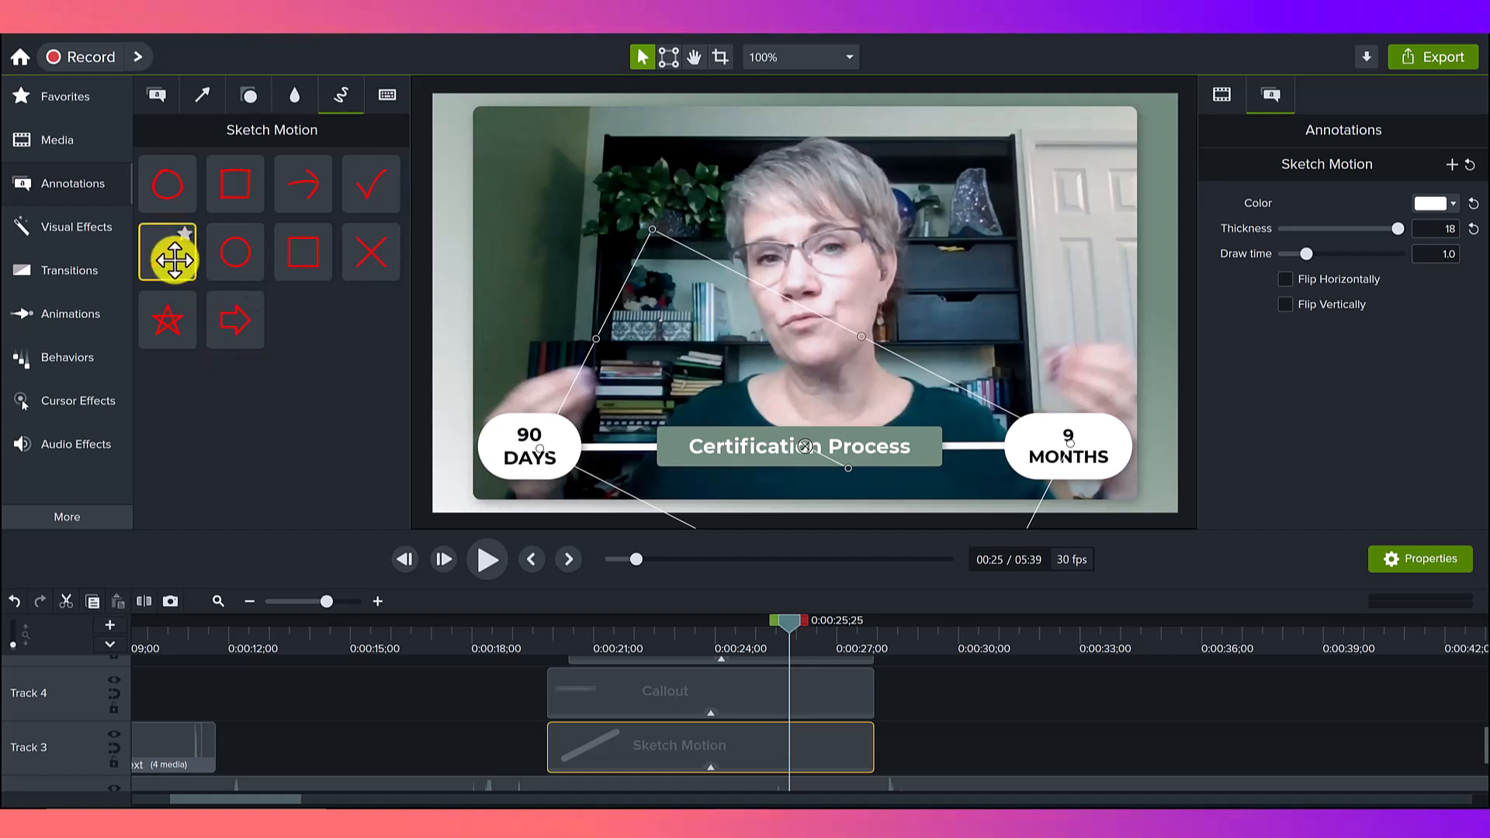
{"action": "mouse_move", "coordinate": [172, 260]}
{"action": "left_mouse_down"}
{"action": "mouse_move", "coordinate": [522, 310]}
{"action": "mouse_move", "coordinate": [871, 632]}
{"action": "mouse_move", "coordinate": [965, 771]}
{"action": "mouse_move", "coordinate": [975, 721]}
{"action": "left_mouse_up"}
{"action": "left_click", "coordinate": [991, 619]}
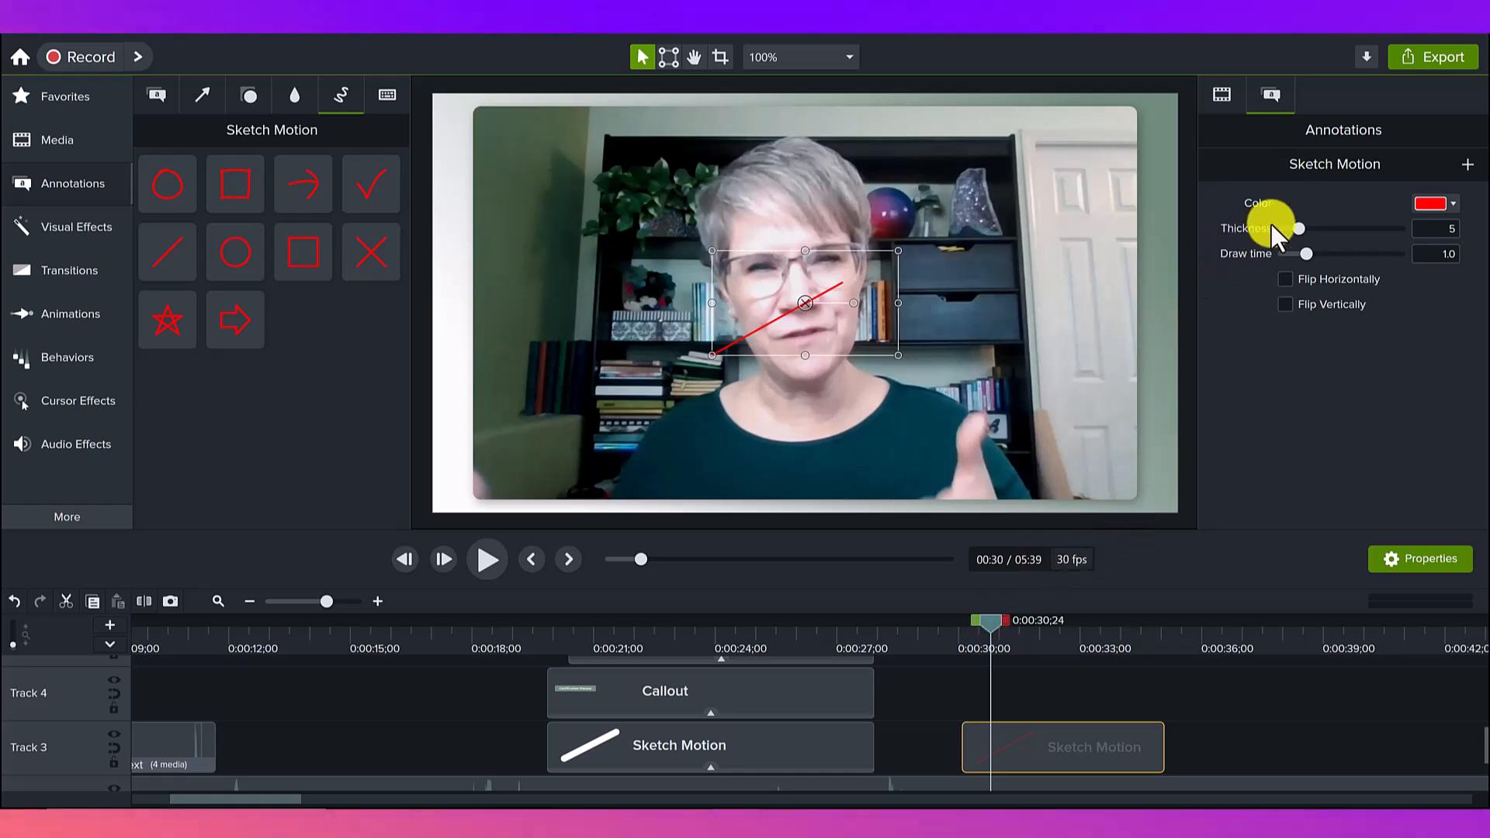
Set the new line's thickness to 18 and its color to white (#FFFFFF)
{"action": "left_click_drag", "start_coordinate": [1298, 229], "coordinate": [1415, 244]}
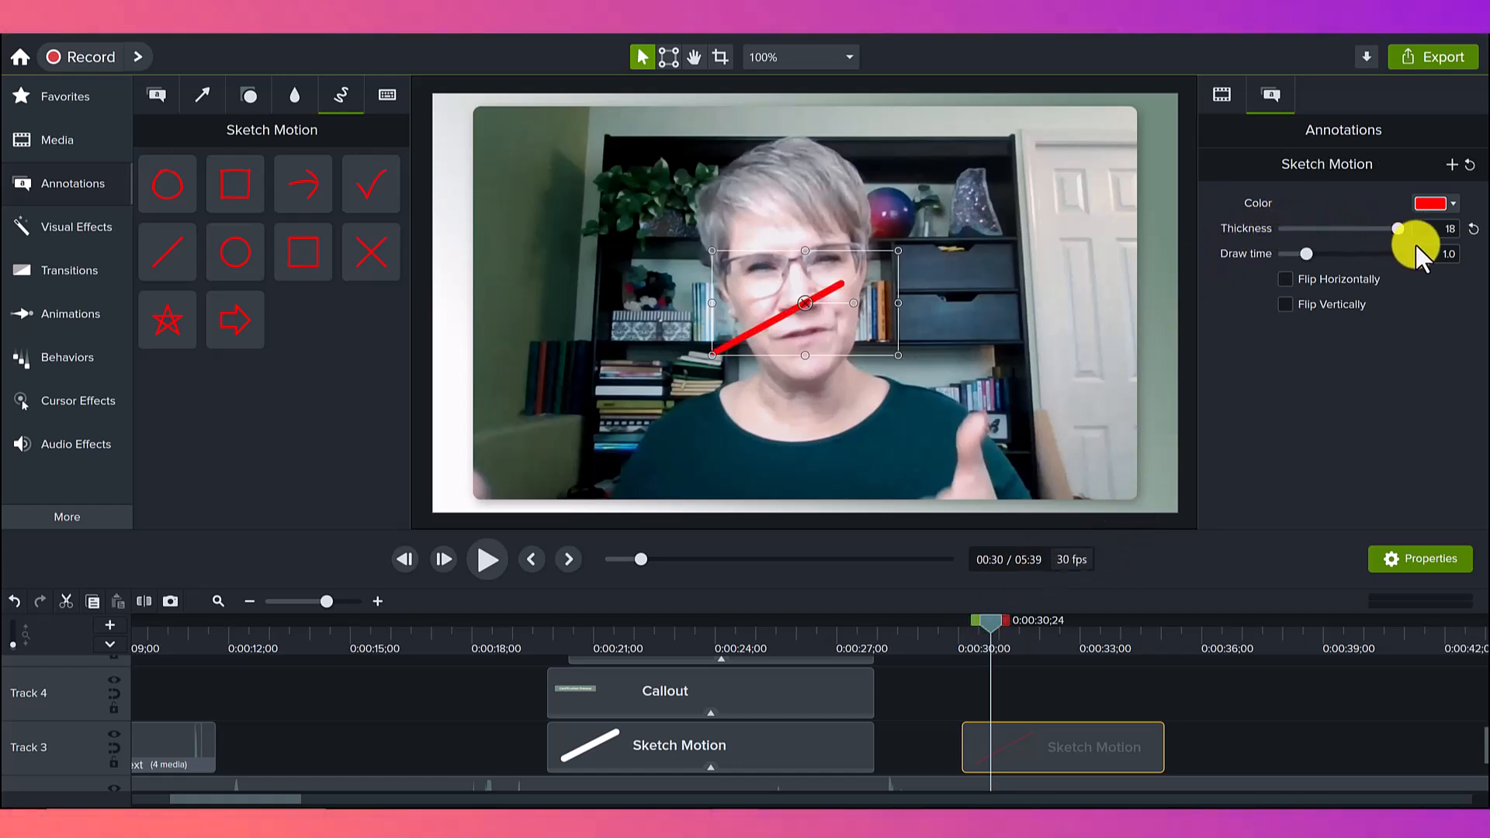
{"action": "left_click", "coordinate": [1452, 203]}
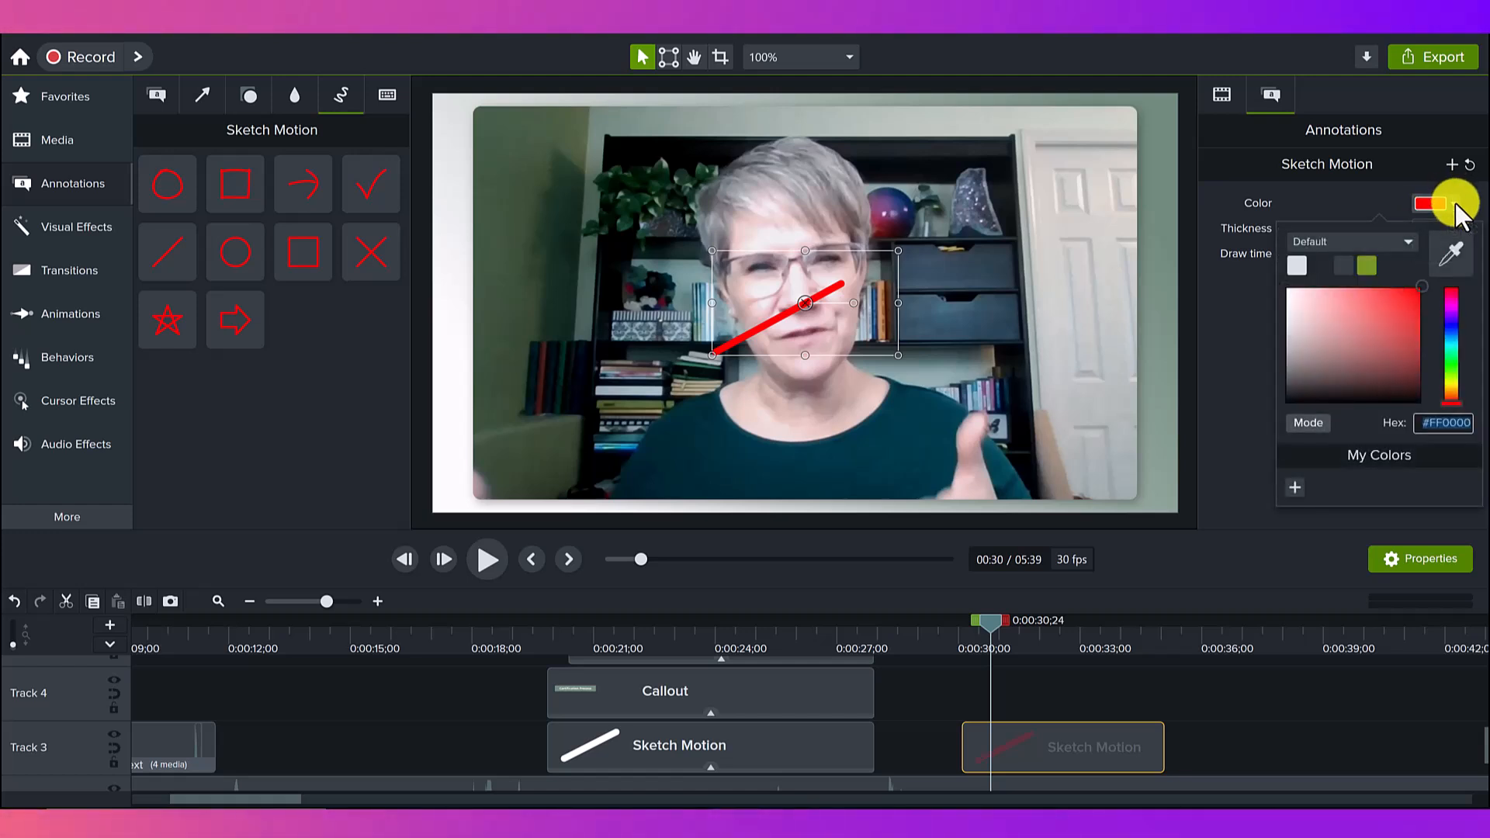
{"action": "left_click", "coordinate": [1456, 252]}
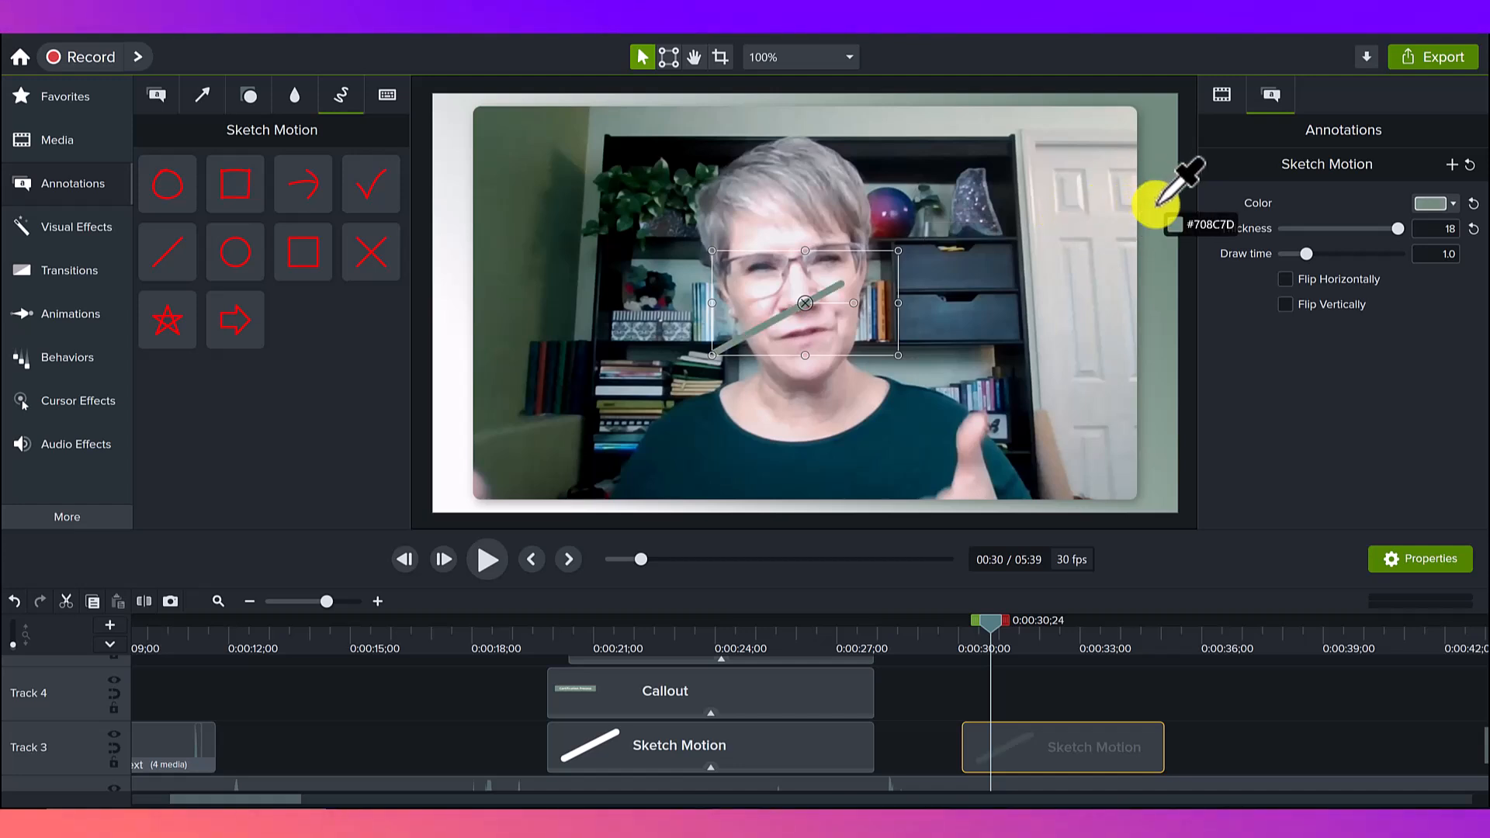
{"action": "left_click", "coordinate": [1451, 204]}
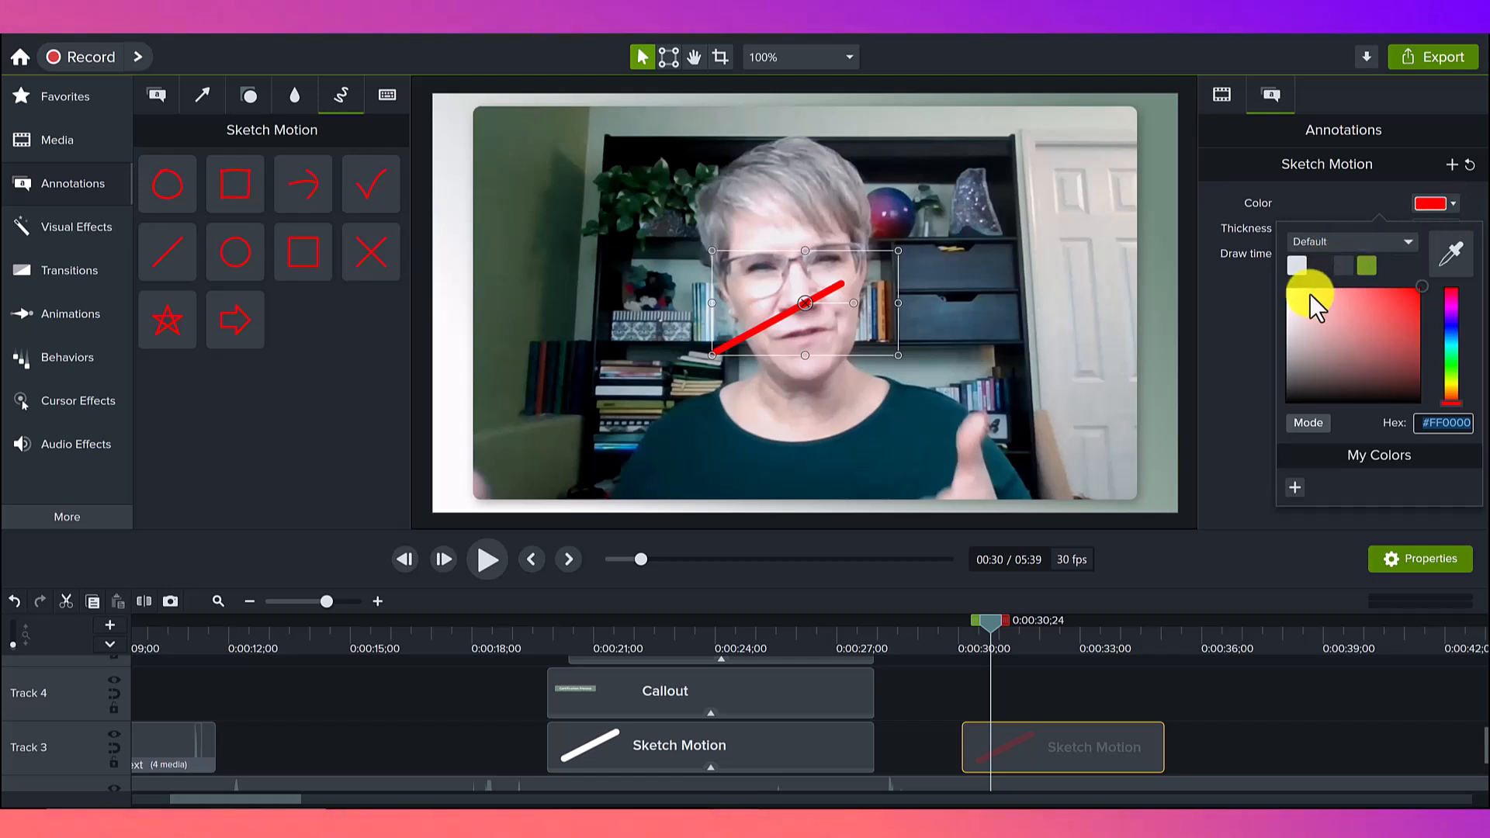
{"action": "left_click_drag", "start_coordinate": [1308, 295], "coordinate": [1279, 285]}
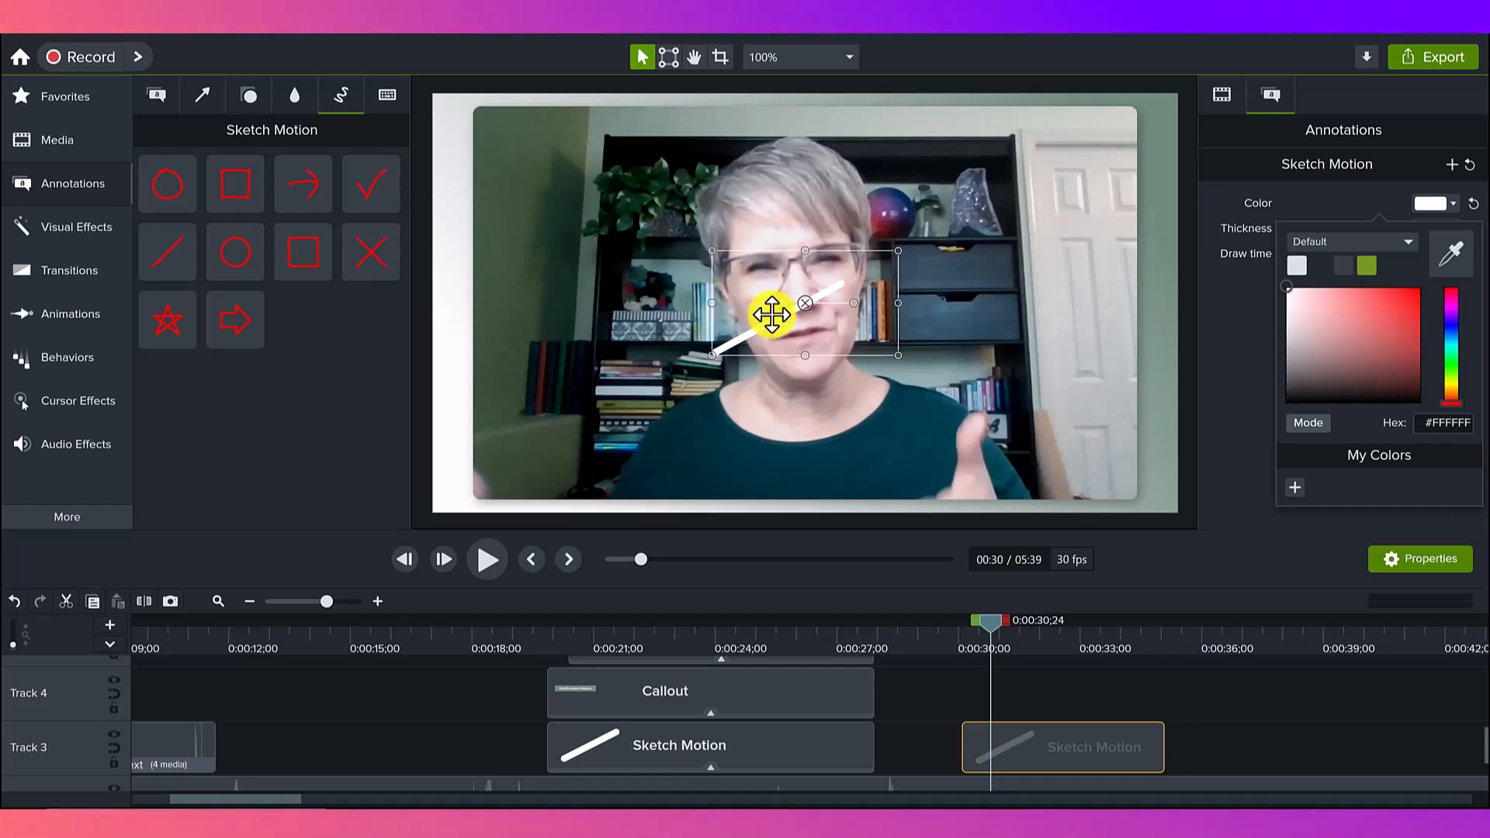
Rotate the white line to horizontal, stretch it in both directions and place it across the lower part of the video
{"action": "left_click", "coordinate": [852, 302]}
{"action": "left_click_drag", "start_coordinate": [852, 303], "coordinate": [848, 326]}
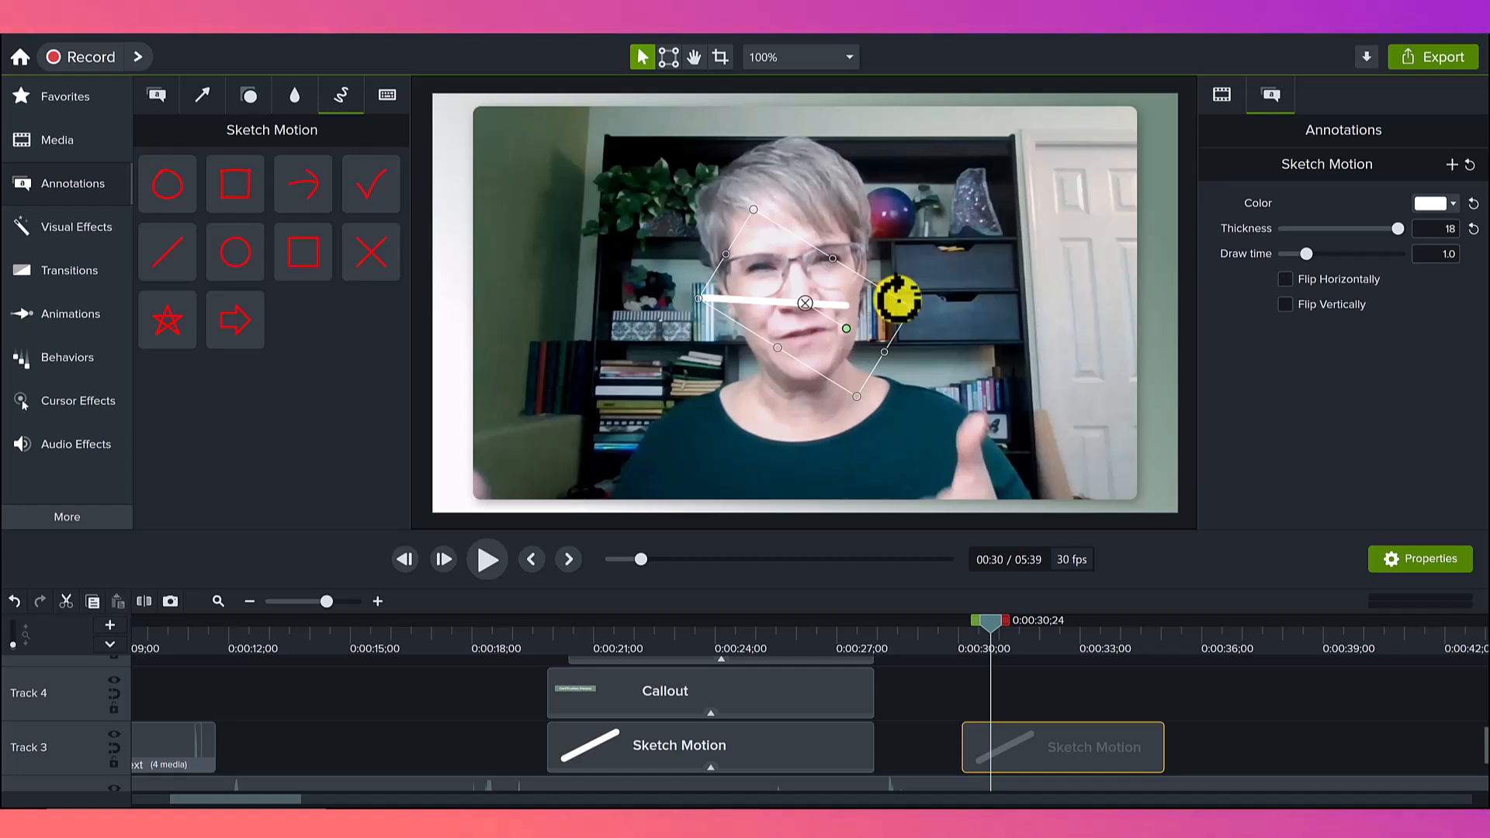
{"action": "left_click_drag", "start_coordinate": [911, 307], "coordinate": [1089, 305]}
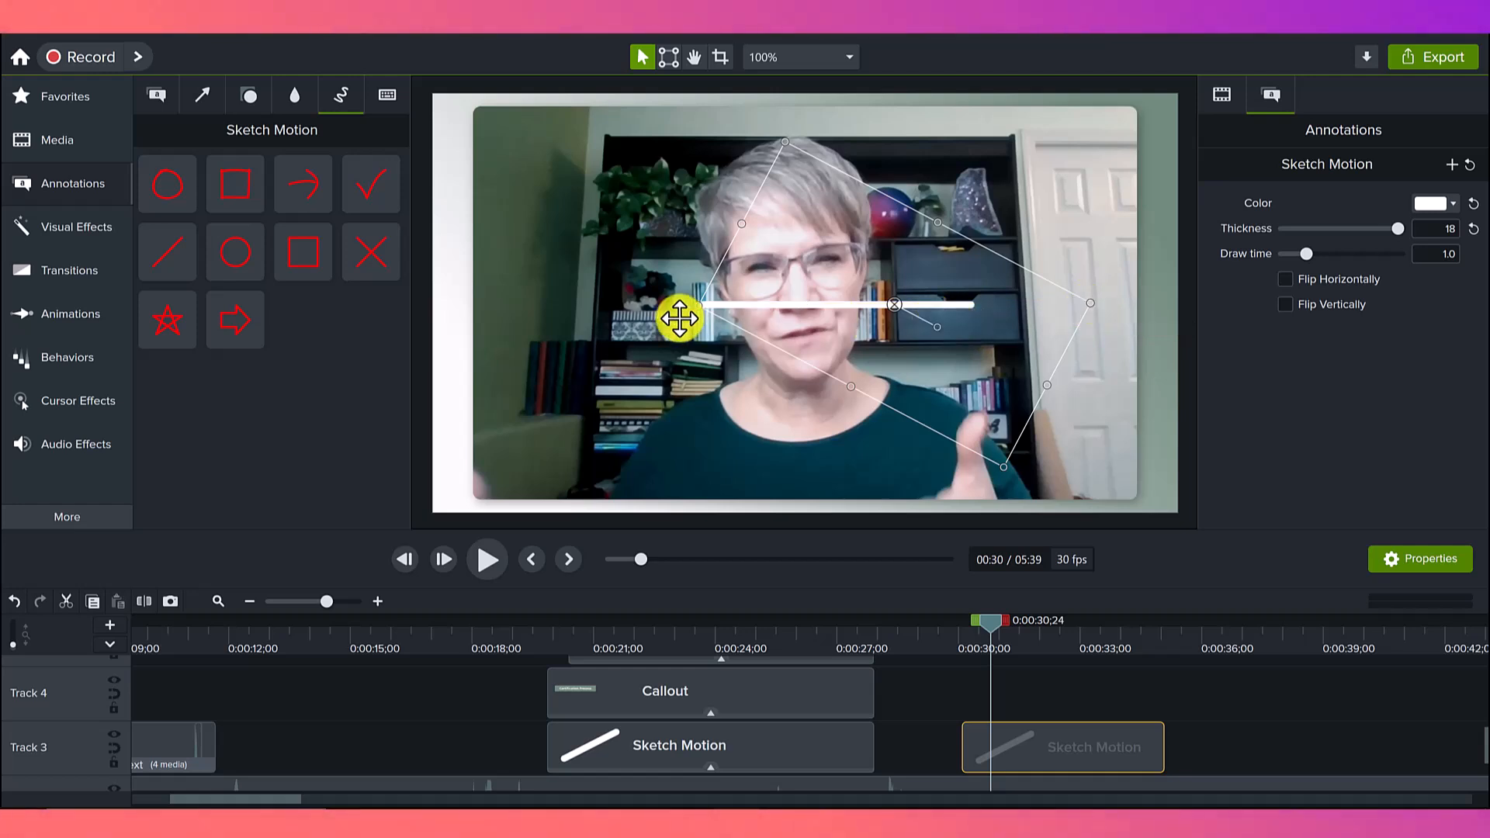
{"action": "left_click_drag", "start_coordinate": [700, 304], "coordinate": [535, 313]}
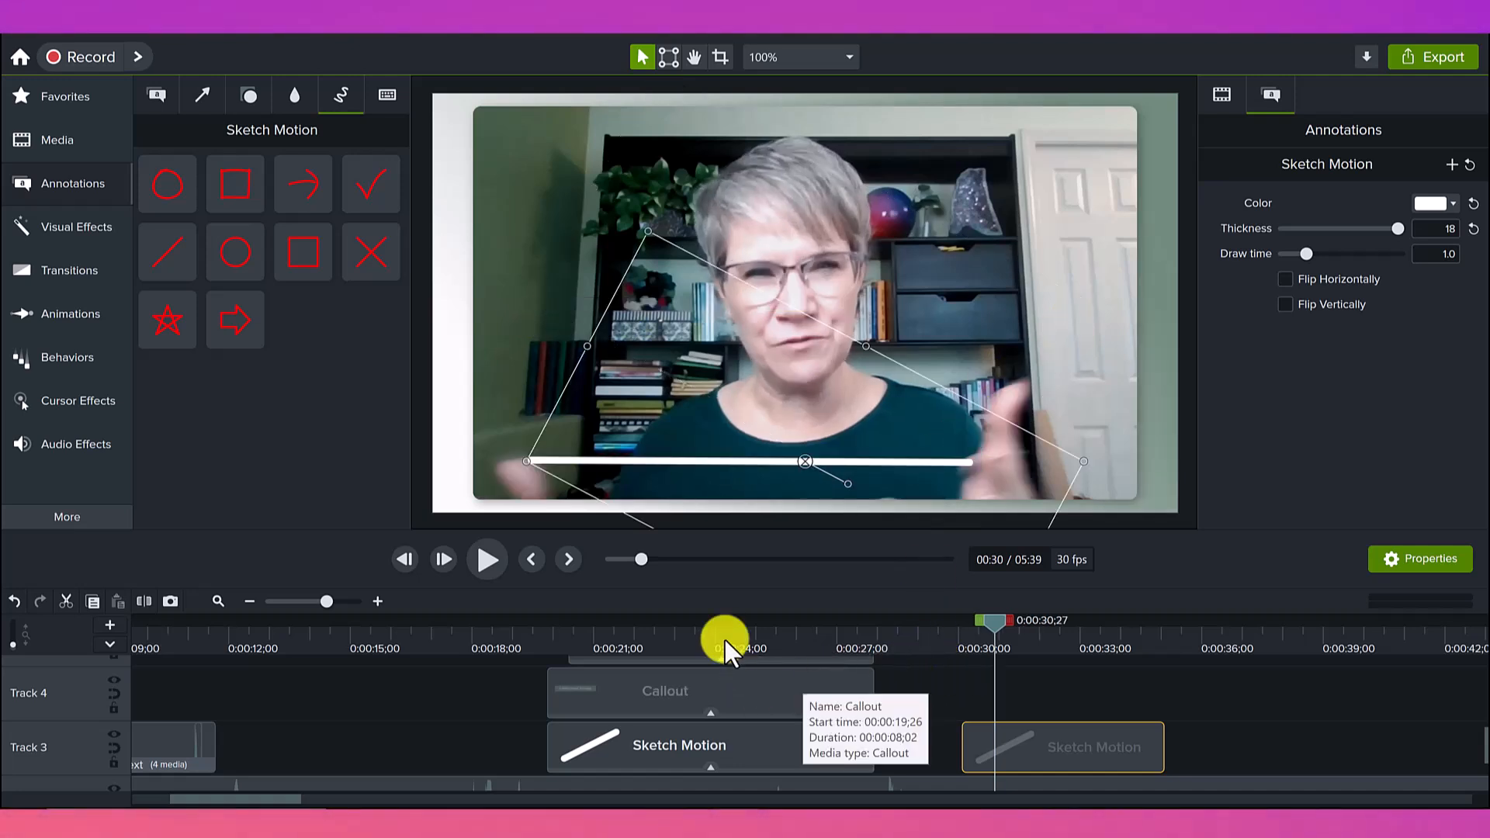
Add a text rectangle callout on Track 4 directly above the new line clip and move the playhead to 0:00:31;18
{"action": "left_click", "coordinate": [703, 696]}
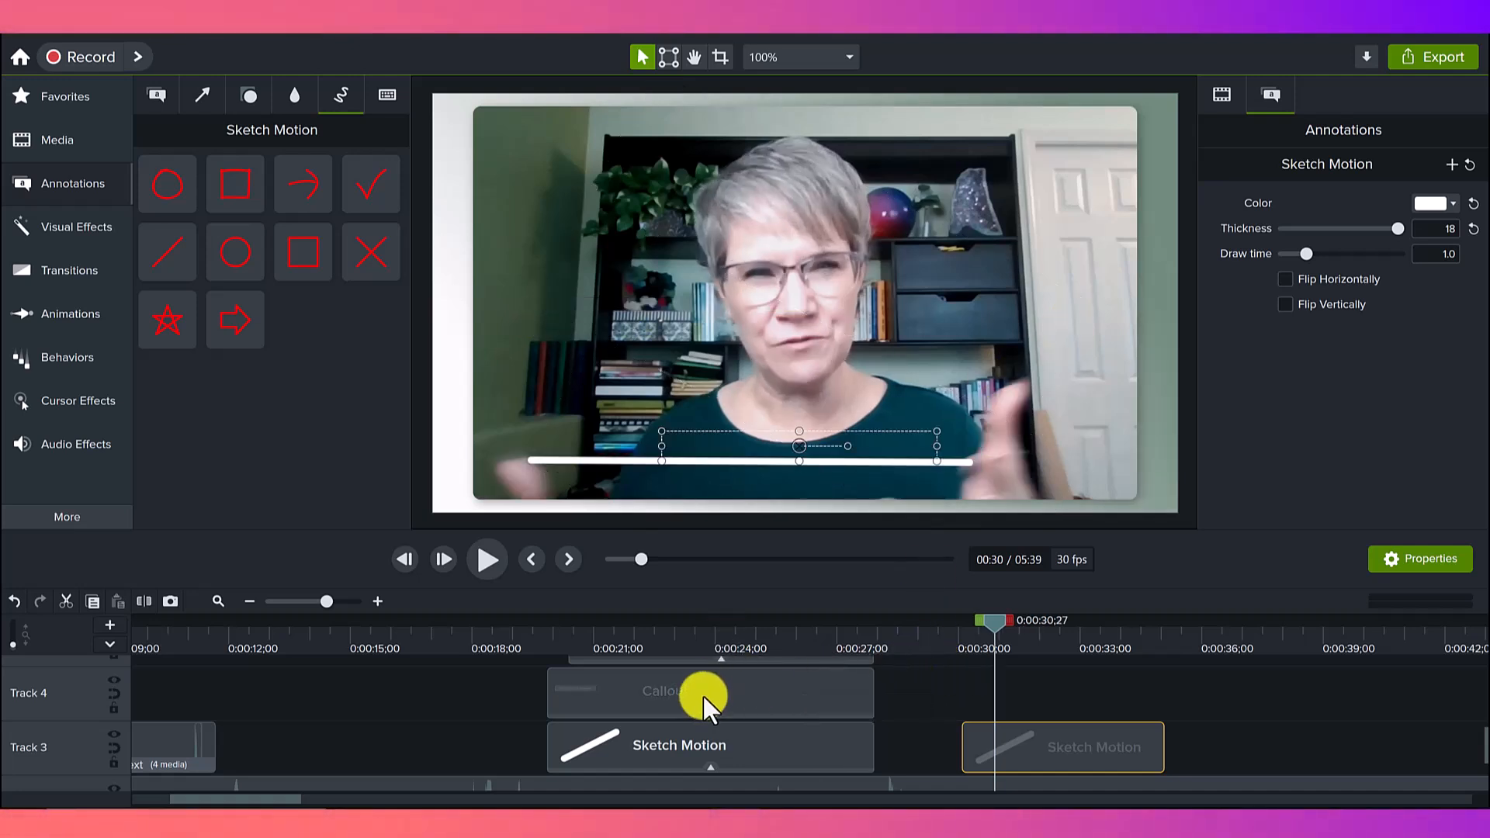
{"action": "left_click", "coordinate": [691, 632]}
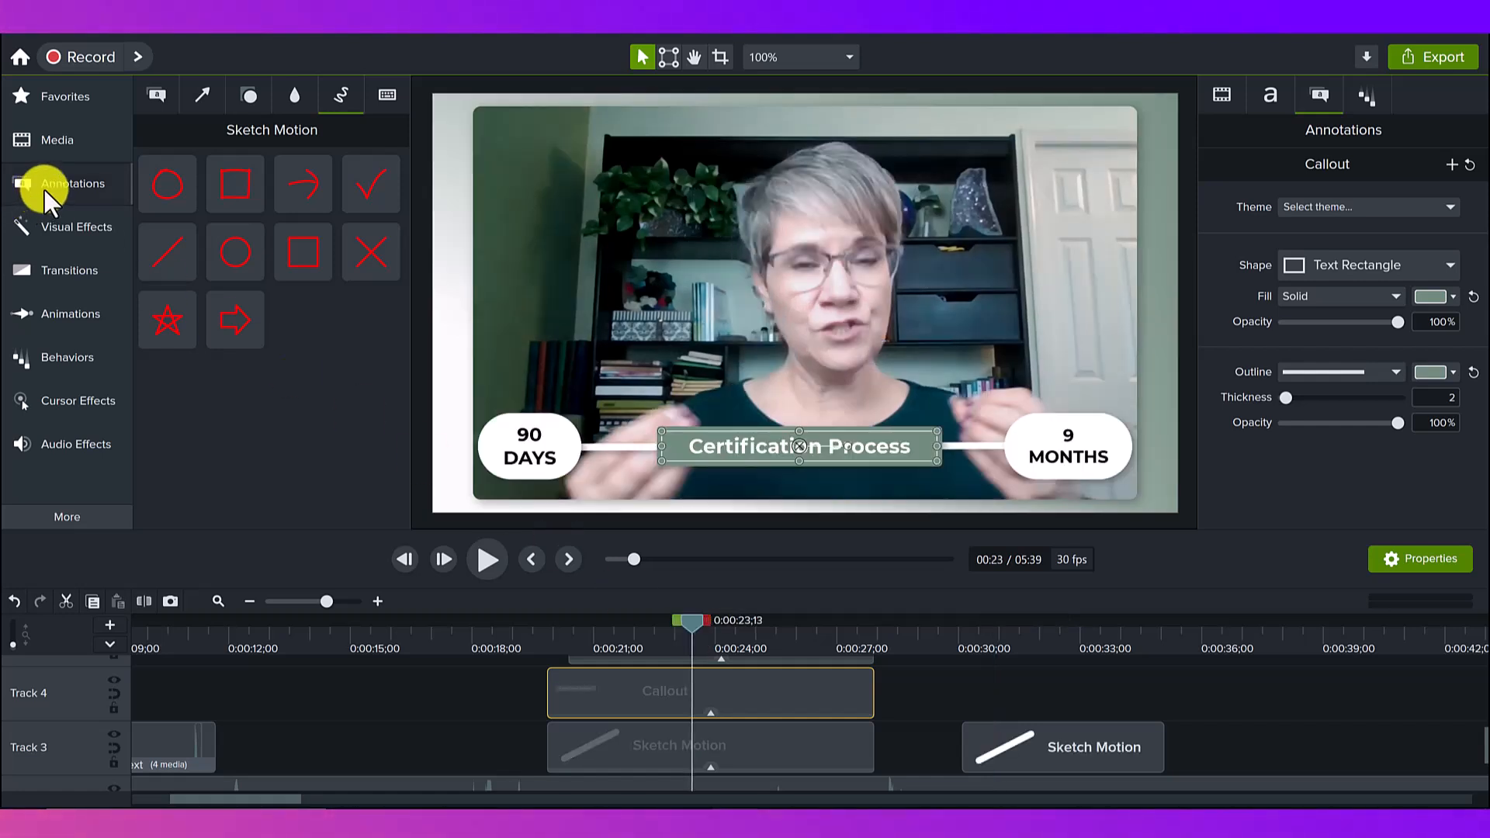
{"action": "left_click", "coordinate": [159, 101]}
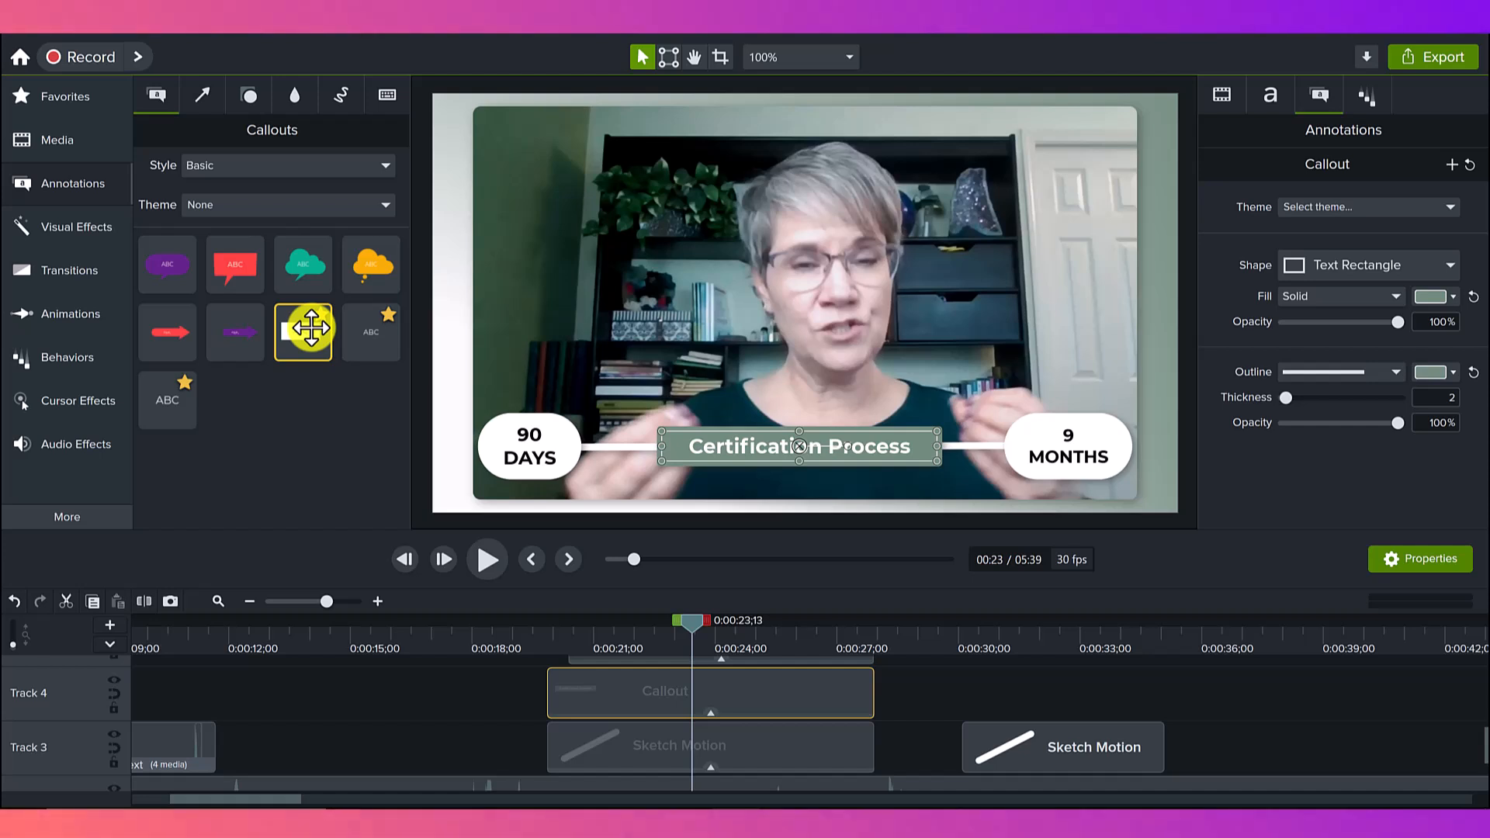
{"action": "left_click_drag", "start_coordinate": [561, 451], "coordinate": [967, 699]}
{"action": "left_click", "coordinate": [1023, 630]}
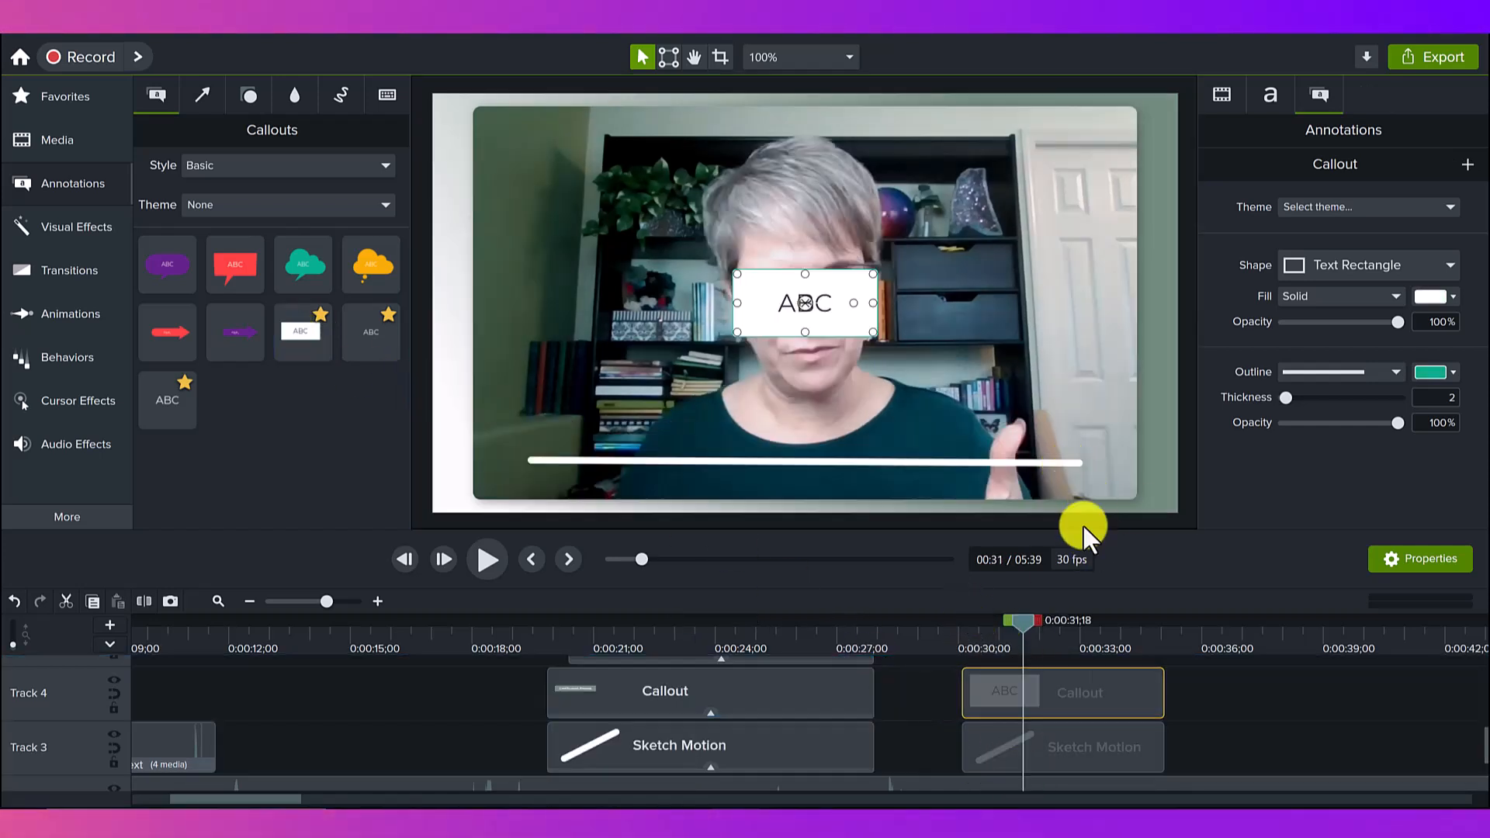
Match the new callout's fill and outline to the sage green sampled from the video background
{"action": "left_click", "coordinate": [1454, 304]}
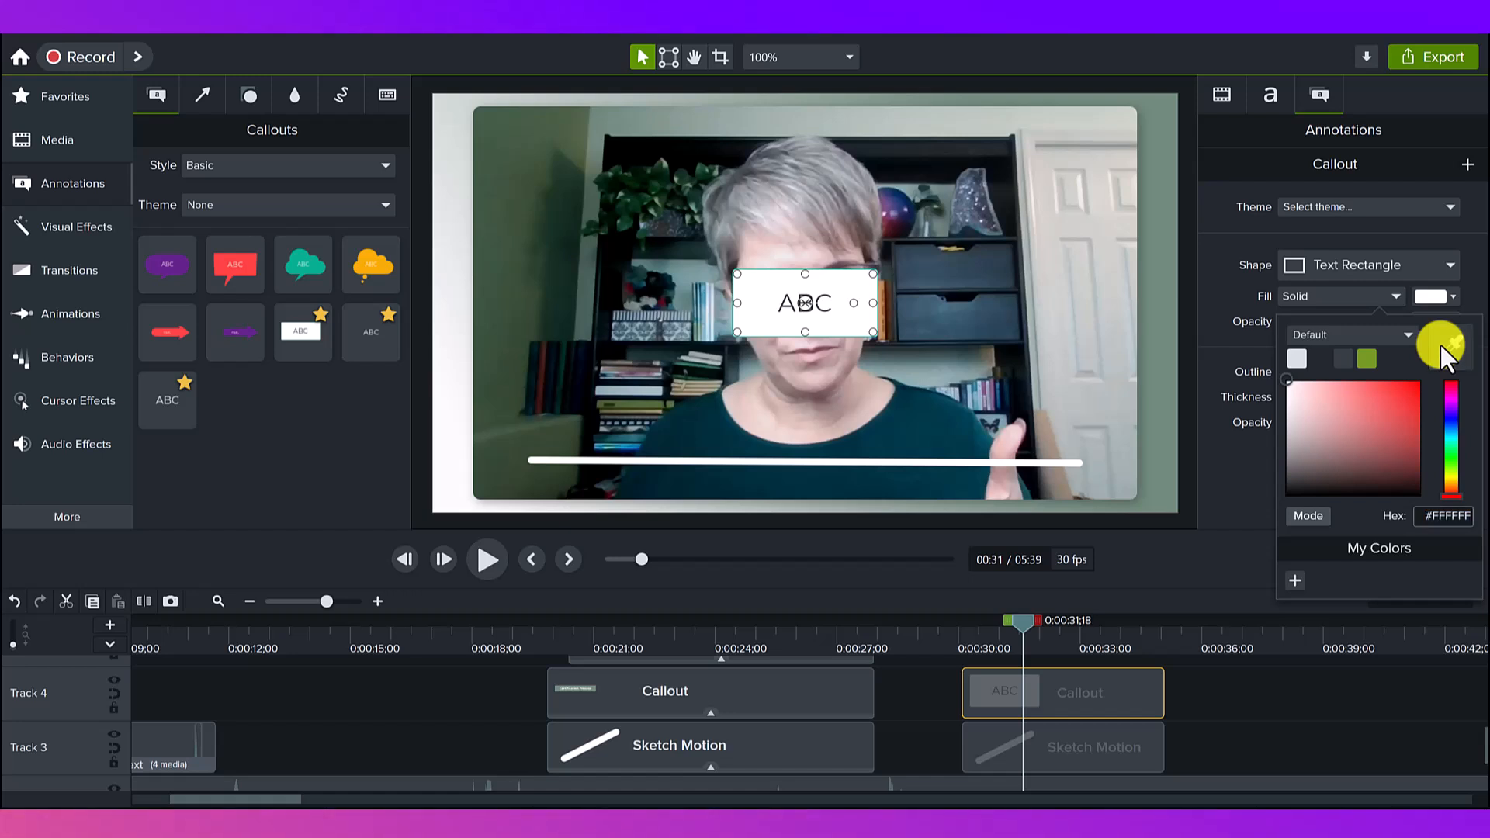
{"action": "left_click", "coordinate": [1450, 346]}
{"action": "left_click", "coordinate": [1172, 210]}
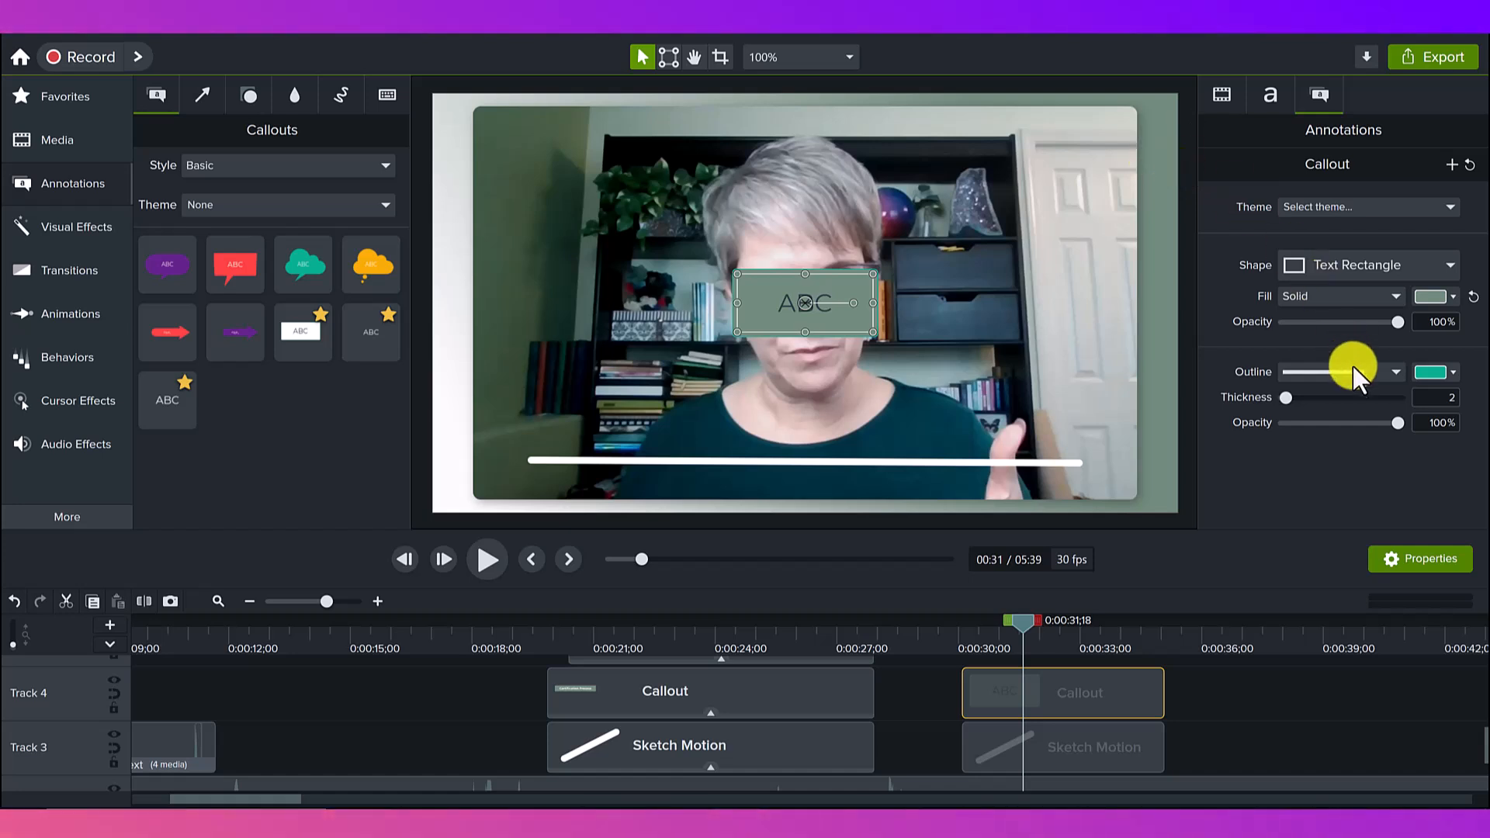
{"action": "left_click", "coordinate": [1447, 373]}
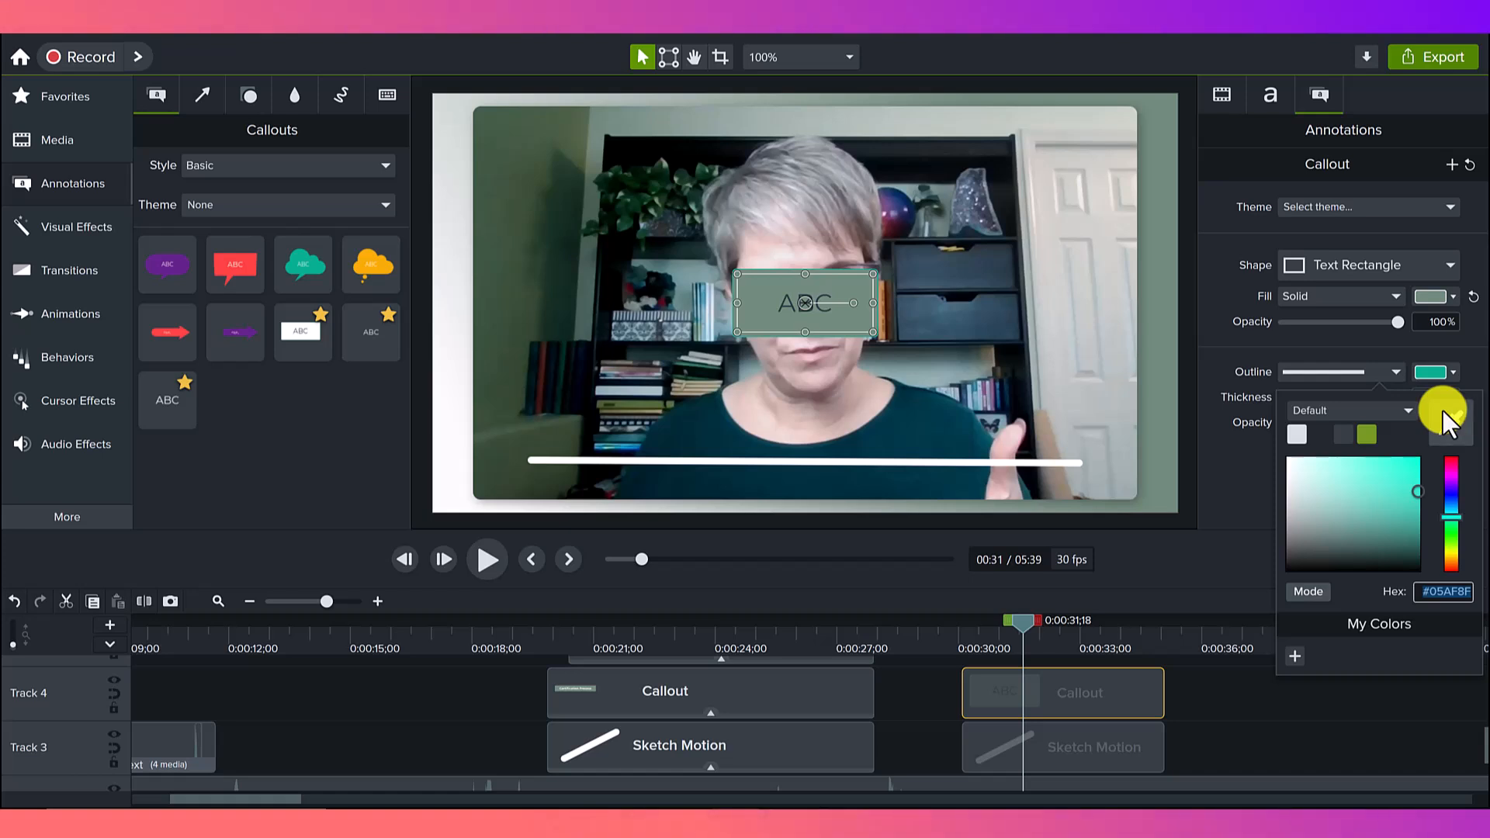
{"action": "left_click", "coordinate": [1443, 419]}
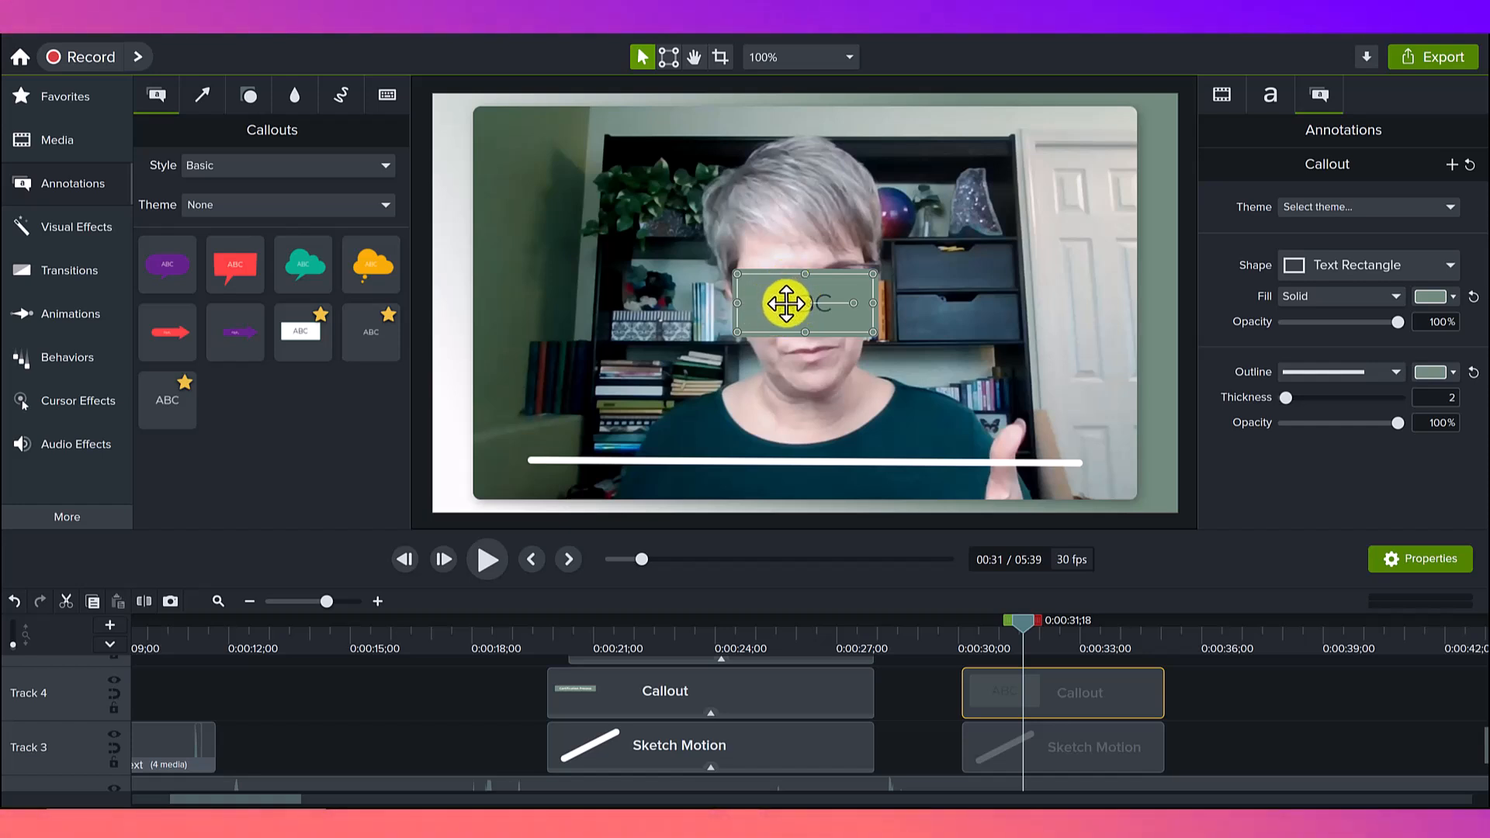
Make the new callout's Montserrat text white and bold
{"action": "left_click", "coordinate": [1275, 106]}
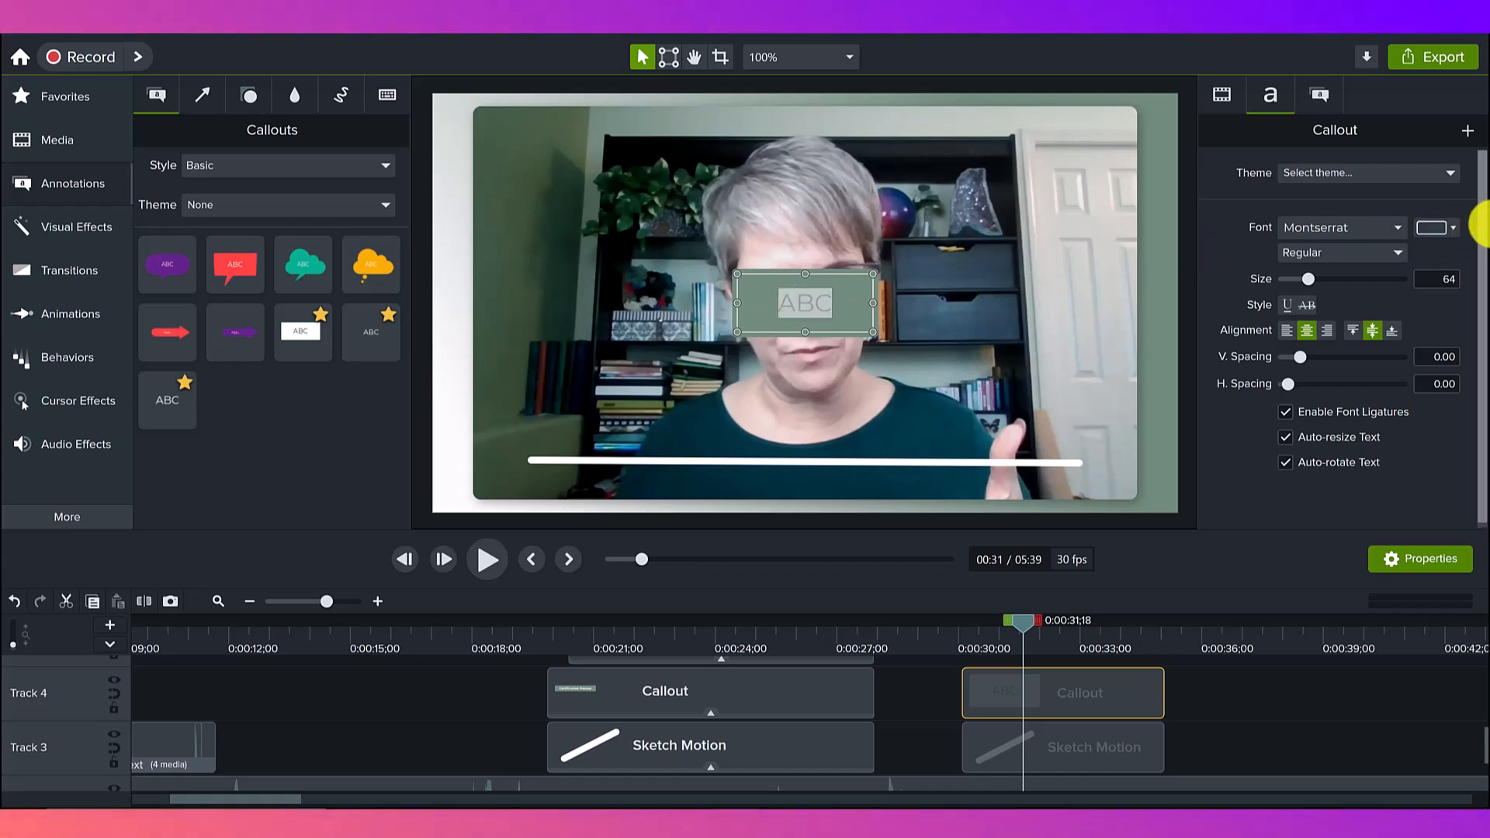
{"action": "left_click", "coordinate": [1256, 283]}
{"action": "left_click", "coordinate": [1225, 271]}
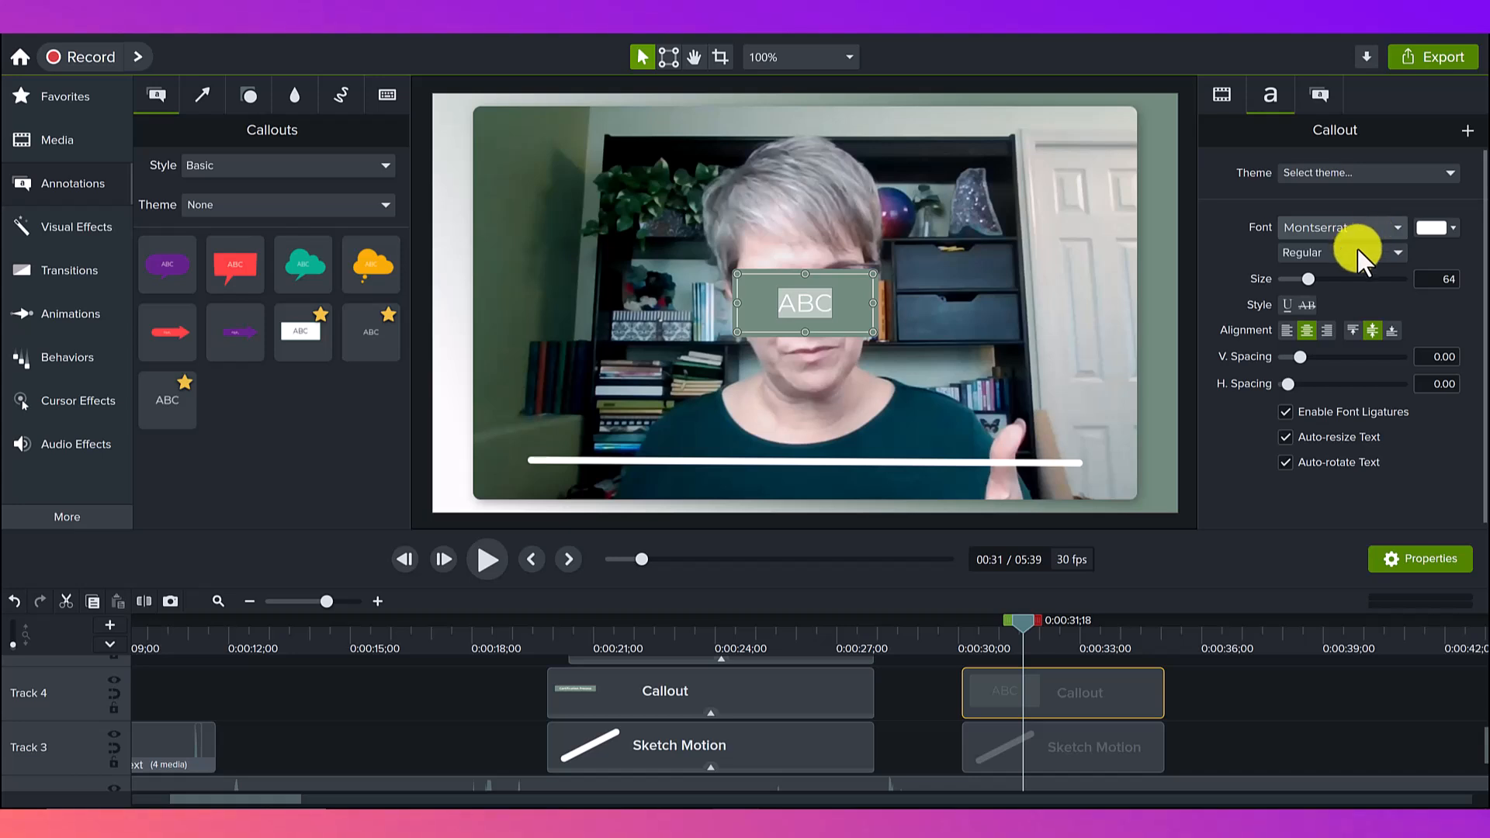
{"action": "left_click", "coordinate": [1359, 253]}
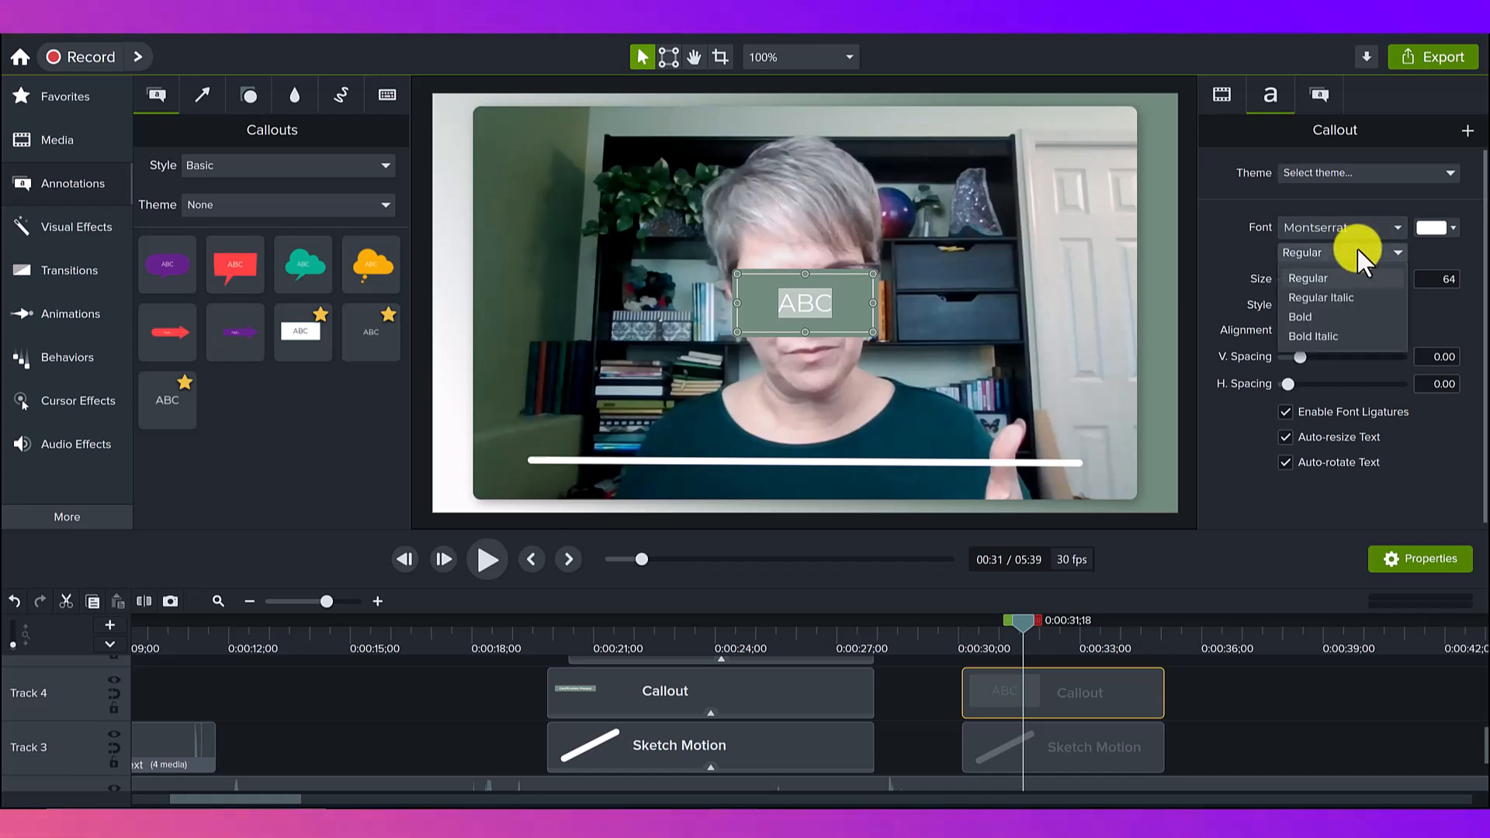
{"action": "left_click", "coordinate": [1326, 321]}
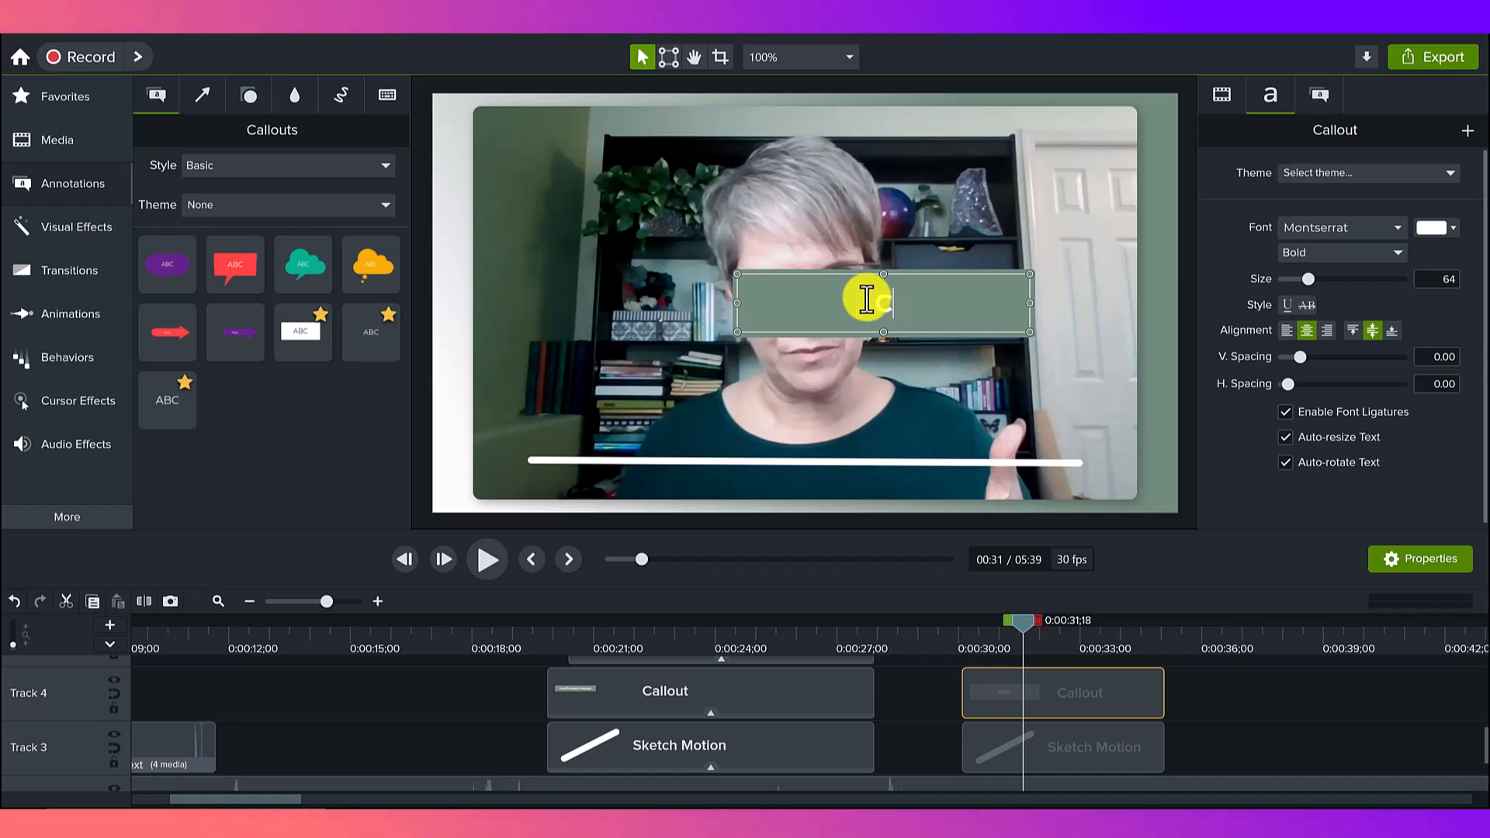
Enter the text Certification Process in the new sage green callout
{"action": "type", "text": "ertifica"}
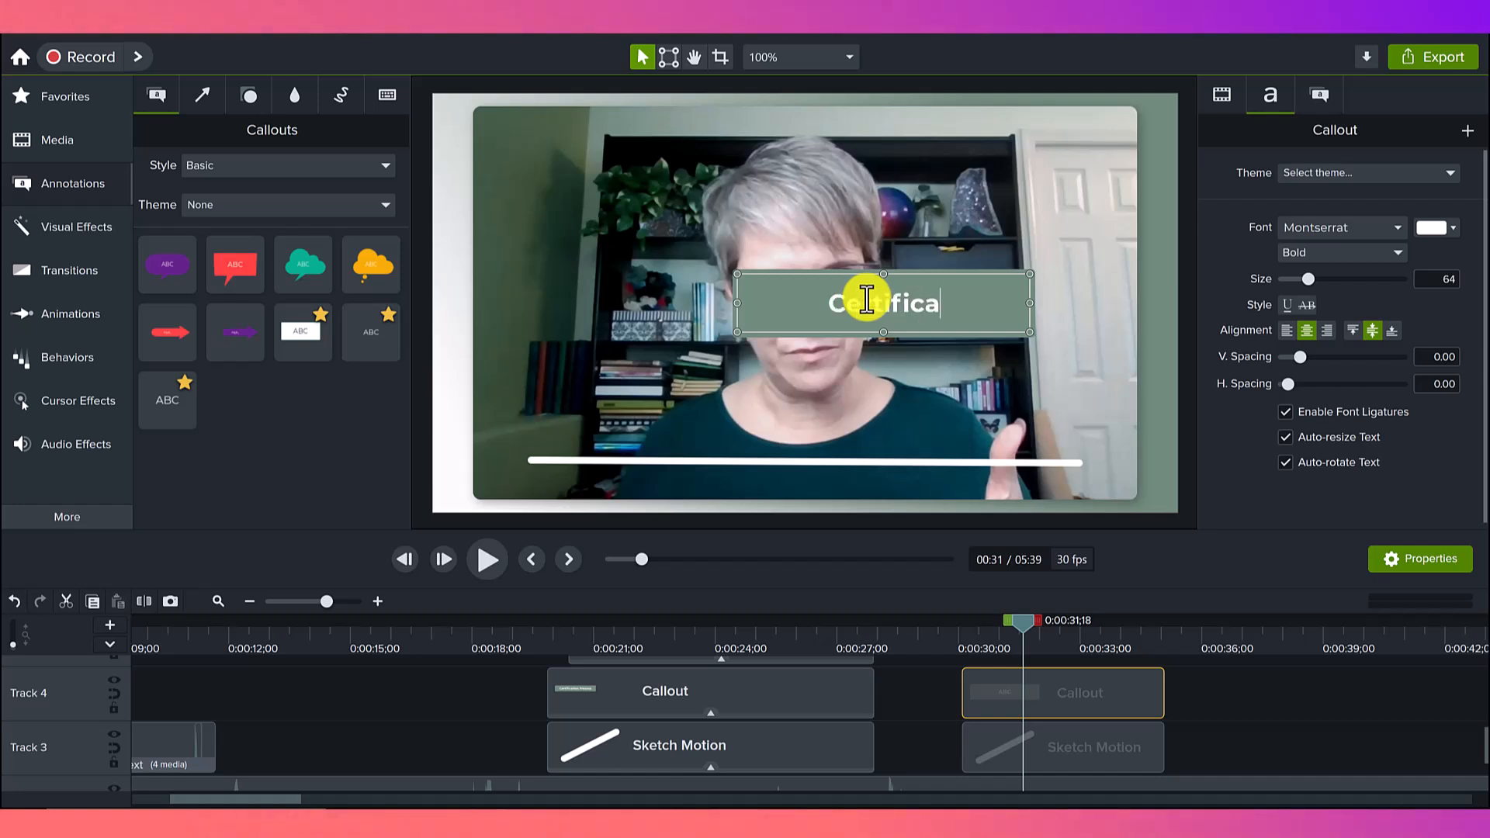
{"action": "type", "text": "tion P"}
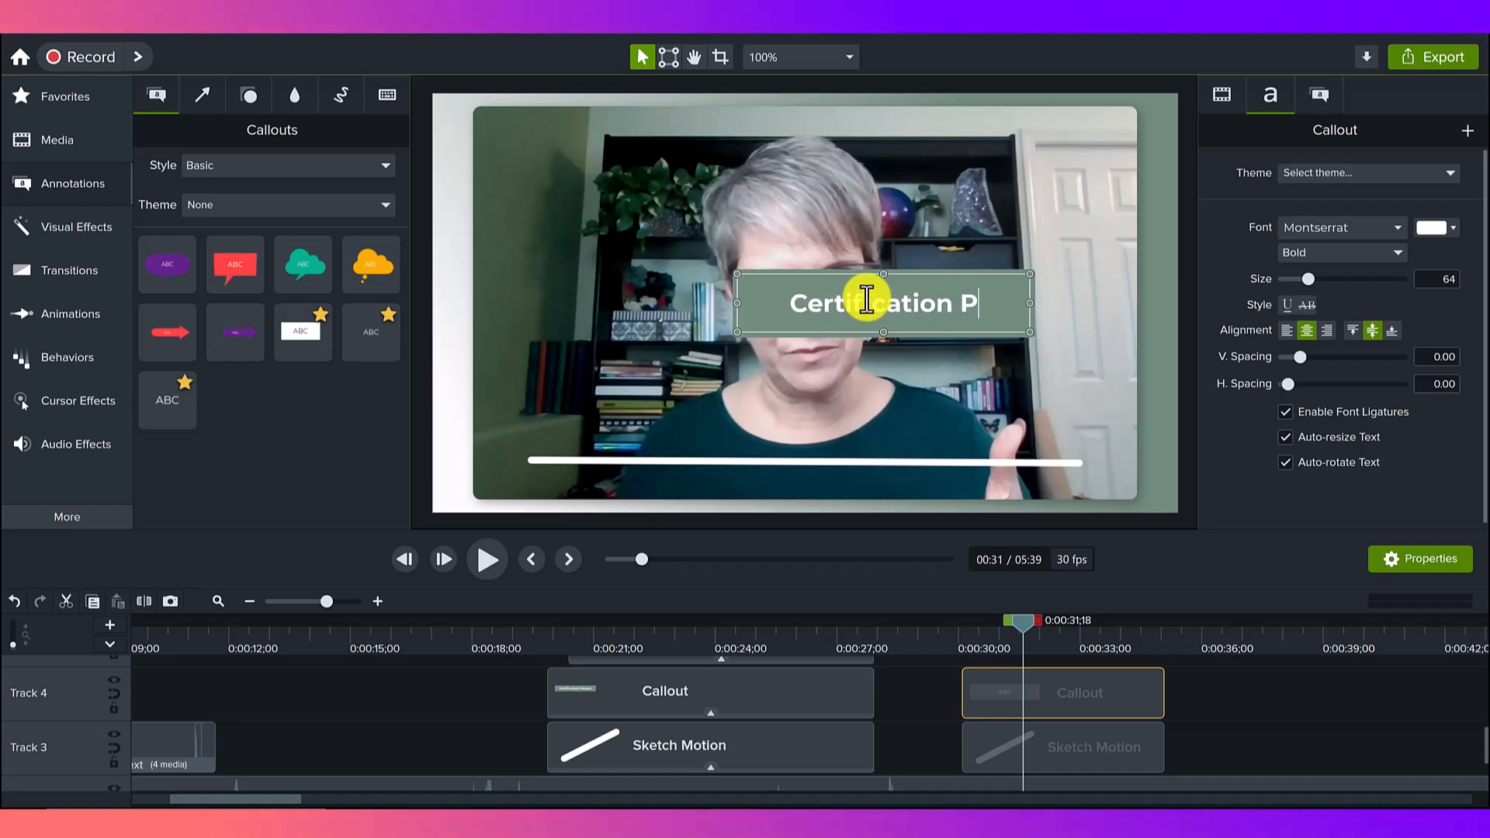
{"action": "type", "text": "rocess"}
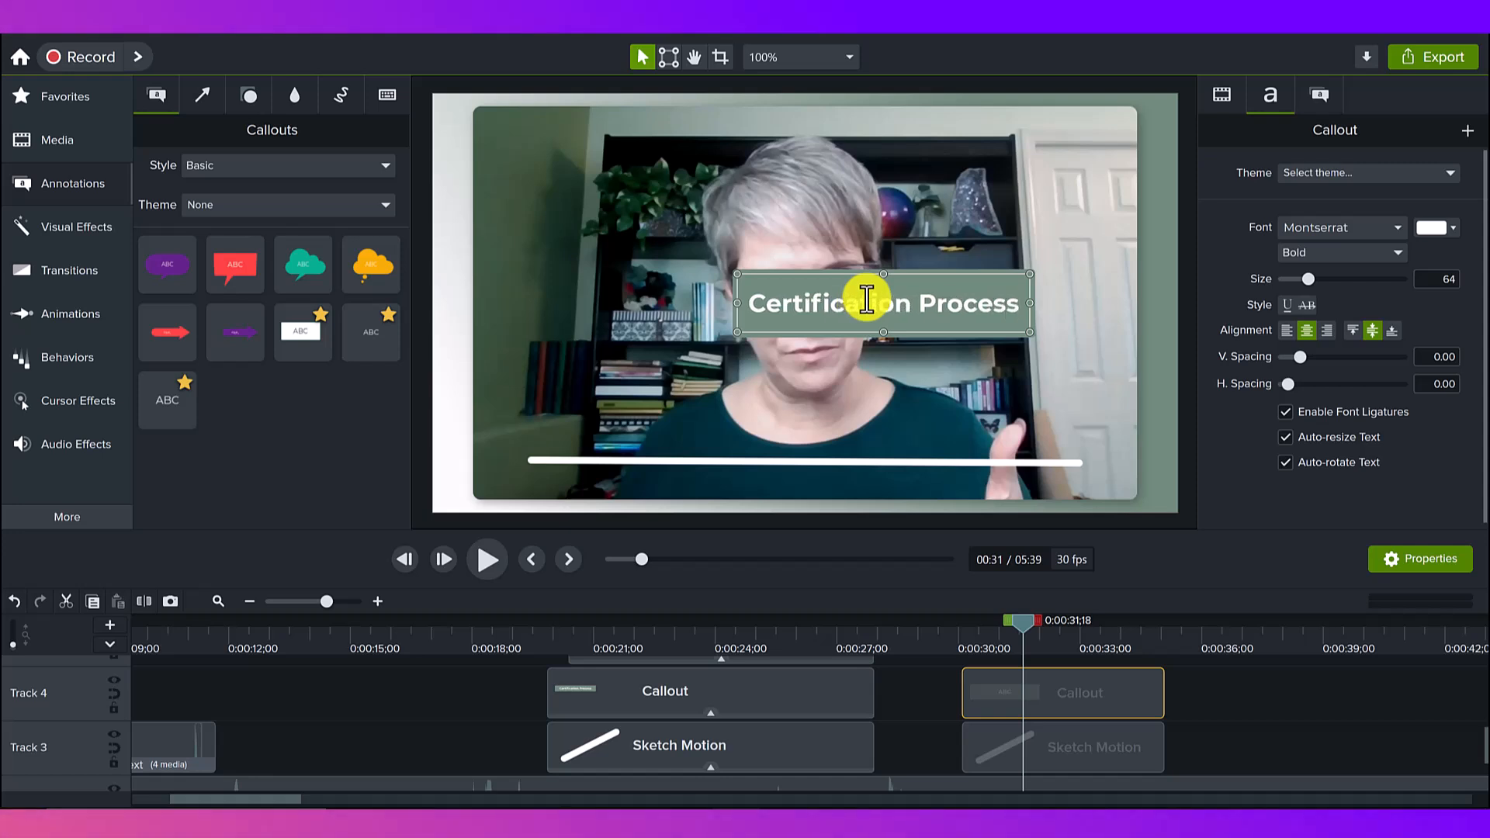
Compare with the original label at 0:00:22;12, then set the new Certification Process label's text size to 50 at 0:00:31;22
{"action": "left_click", "coordinate": [651, 639]}
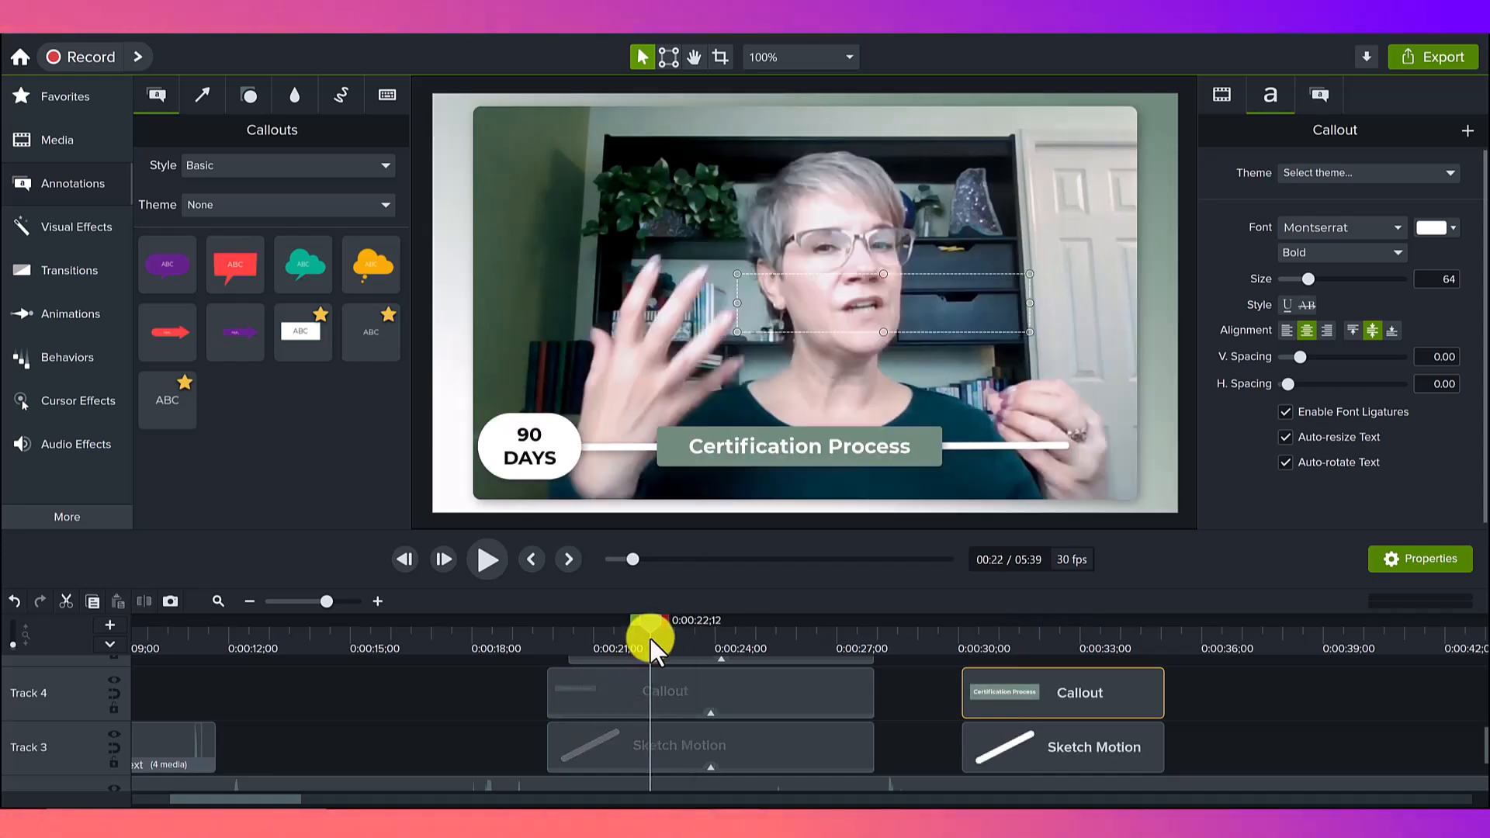
{"action": "left_click", "coordinate": [1028, 649]}
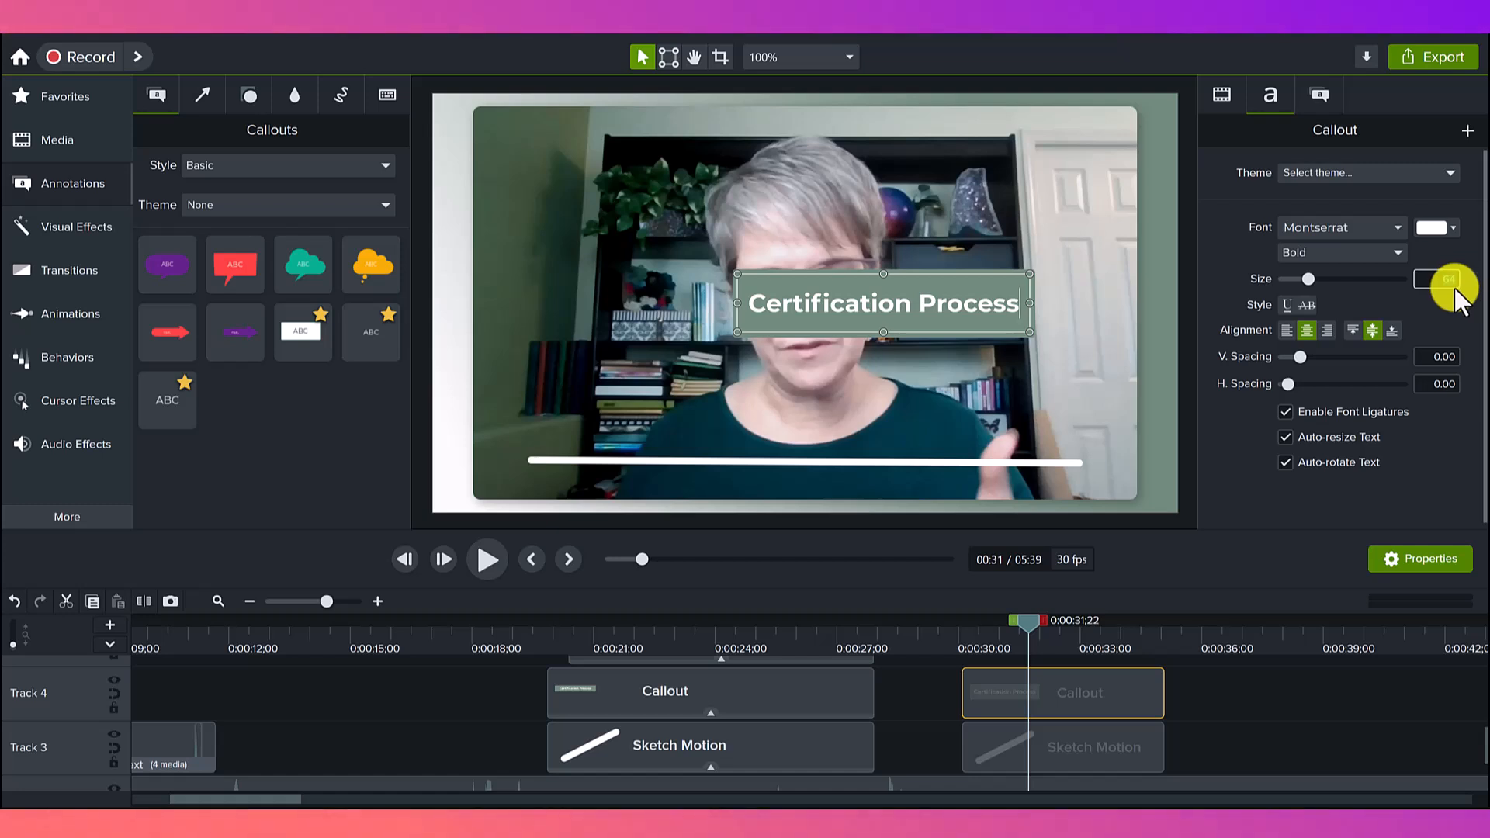
{"action": "type", "text": "50"}
{"action": "key", "text": "Return"}
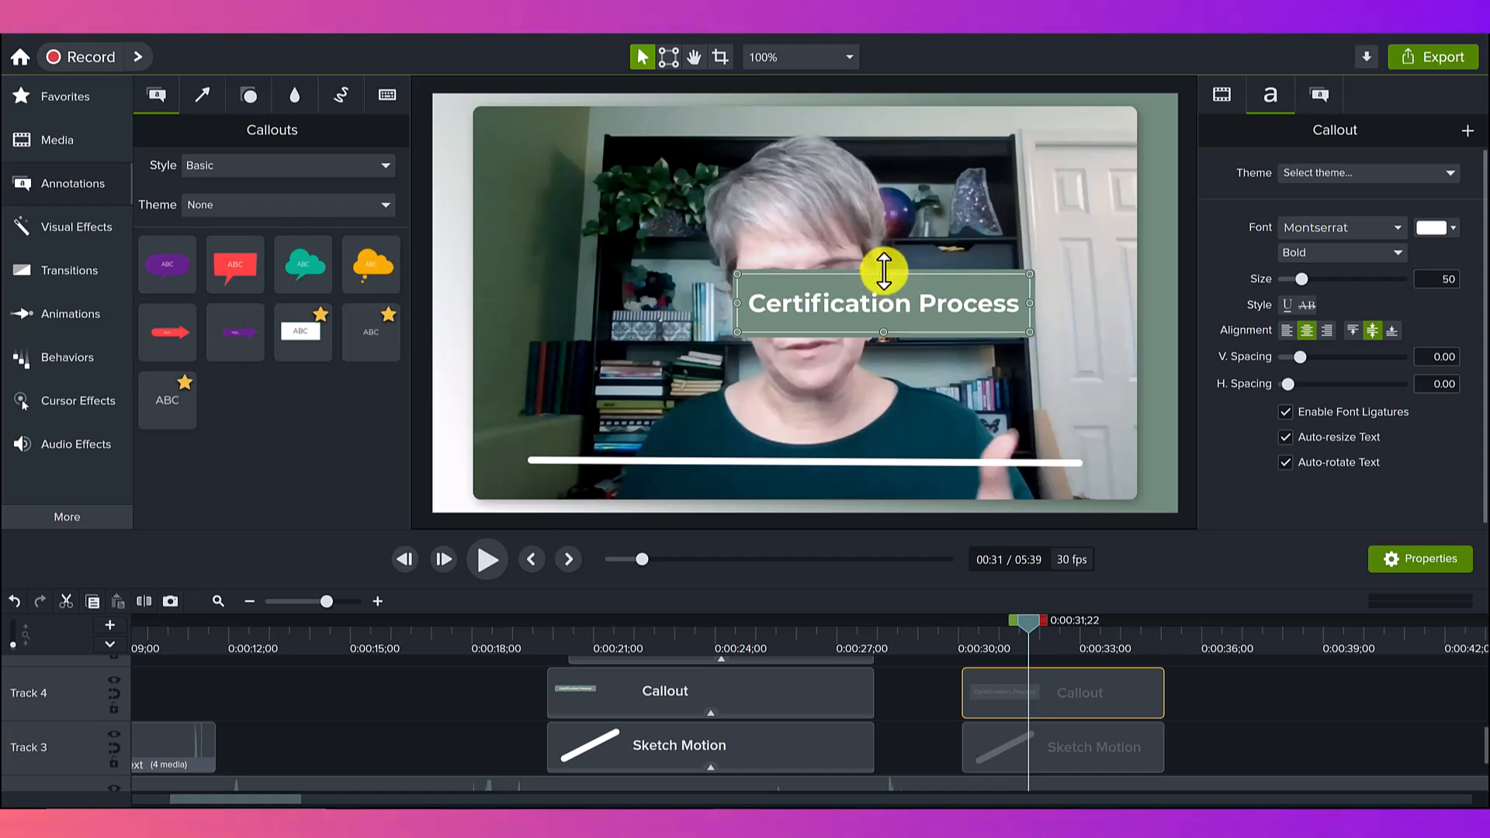
Shrink the Certification Process box closer to its text and place it over the middle of the white line
{"action": "left_click_drag", "start_coordinate": [884, 282], "coordinate": [884, 313]}
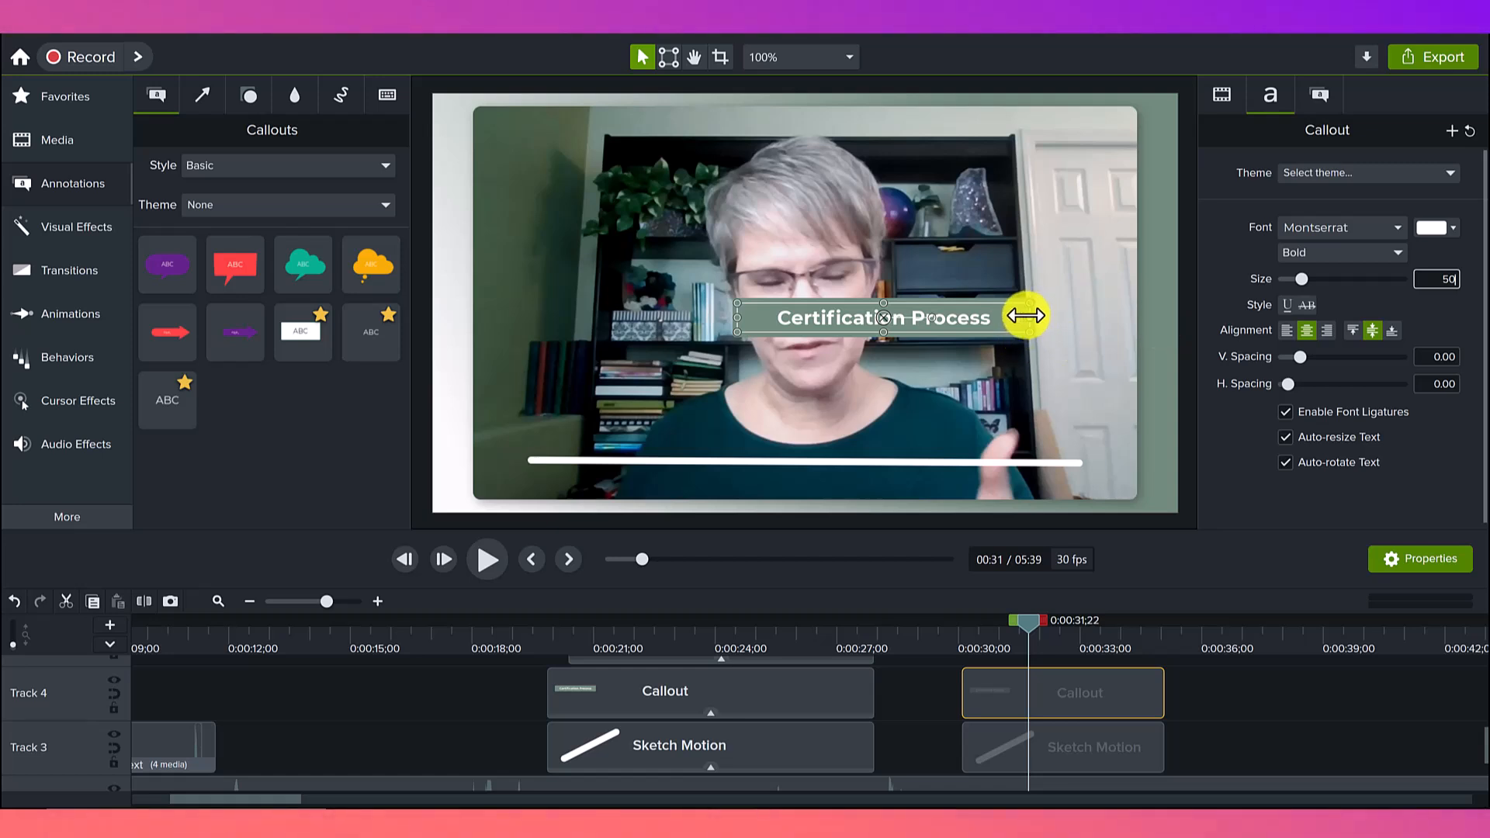
{"action": "left_click_drag", "start_coordinate": [1021, 318], "coordinate": [1005, 317]}
{"action": "left_click_drag", "start_coordinate": [865, 320], "coordinate": [812, 461]}
Review the original 90 DAYS callout and add a text rectangle callout on Track 5 above the new label, with the playhead at 0:00:31;09
{"action": "scroll", "coordinate": [985, 699], "scroll_direction": "up", "scroll_amount": 1}
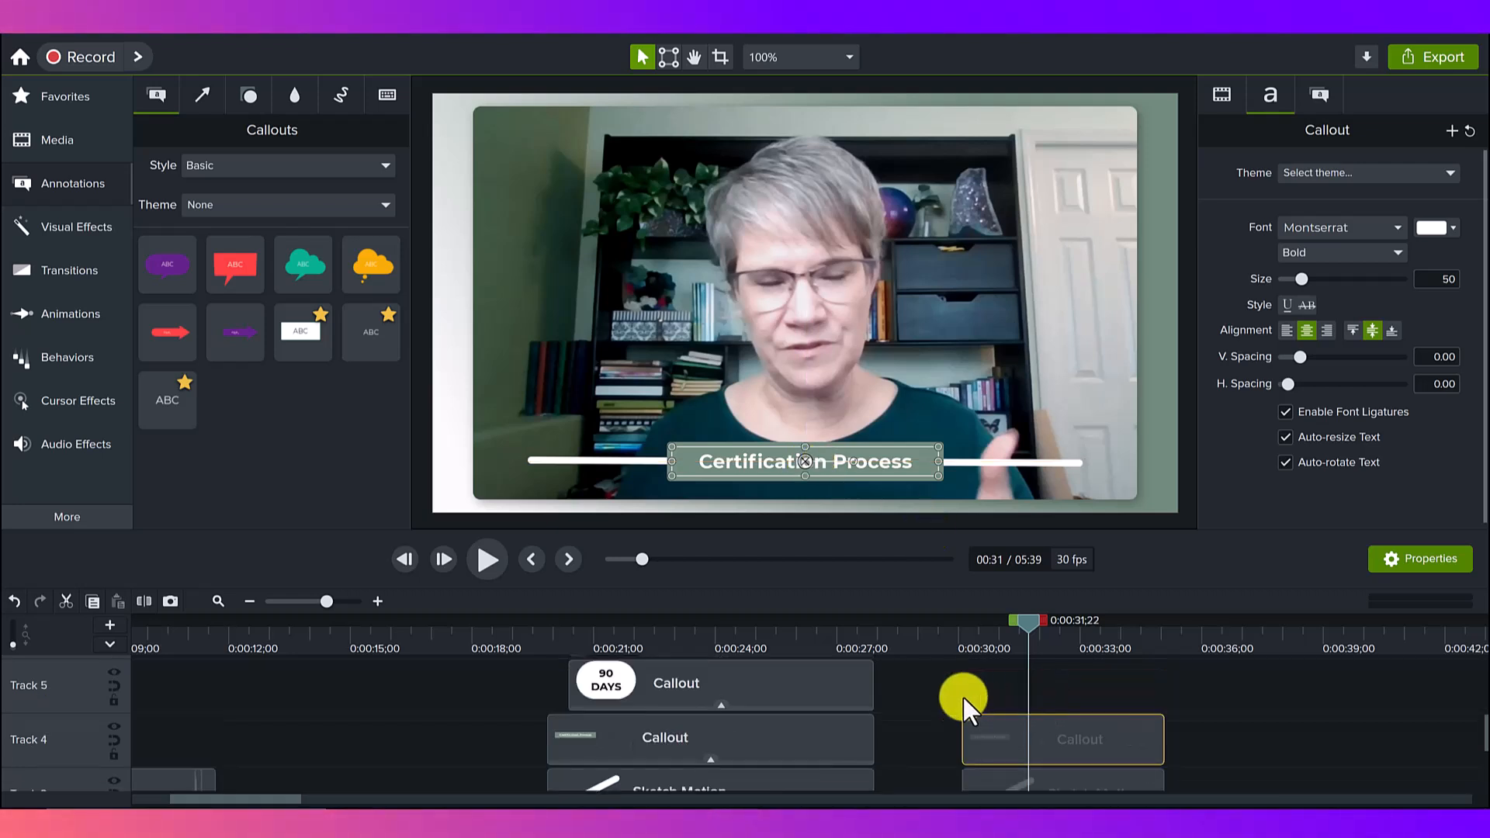
{"action": "left_click", "coordinate": [649, 690]}
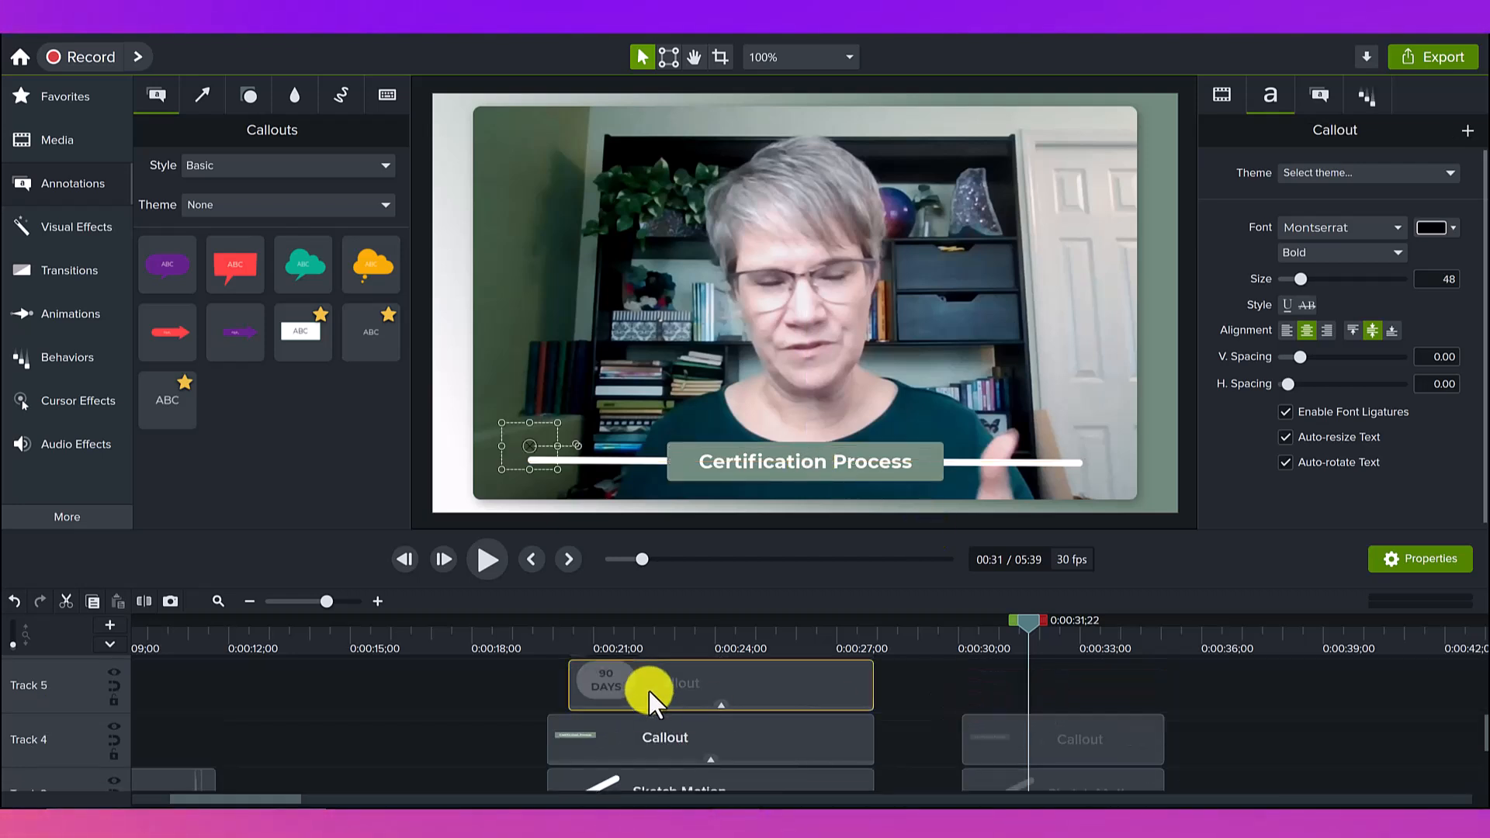
{"action": "left_click", "coordinate": [663, 629]}
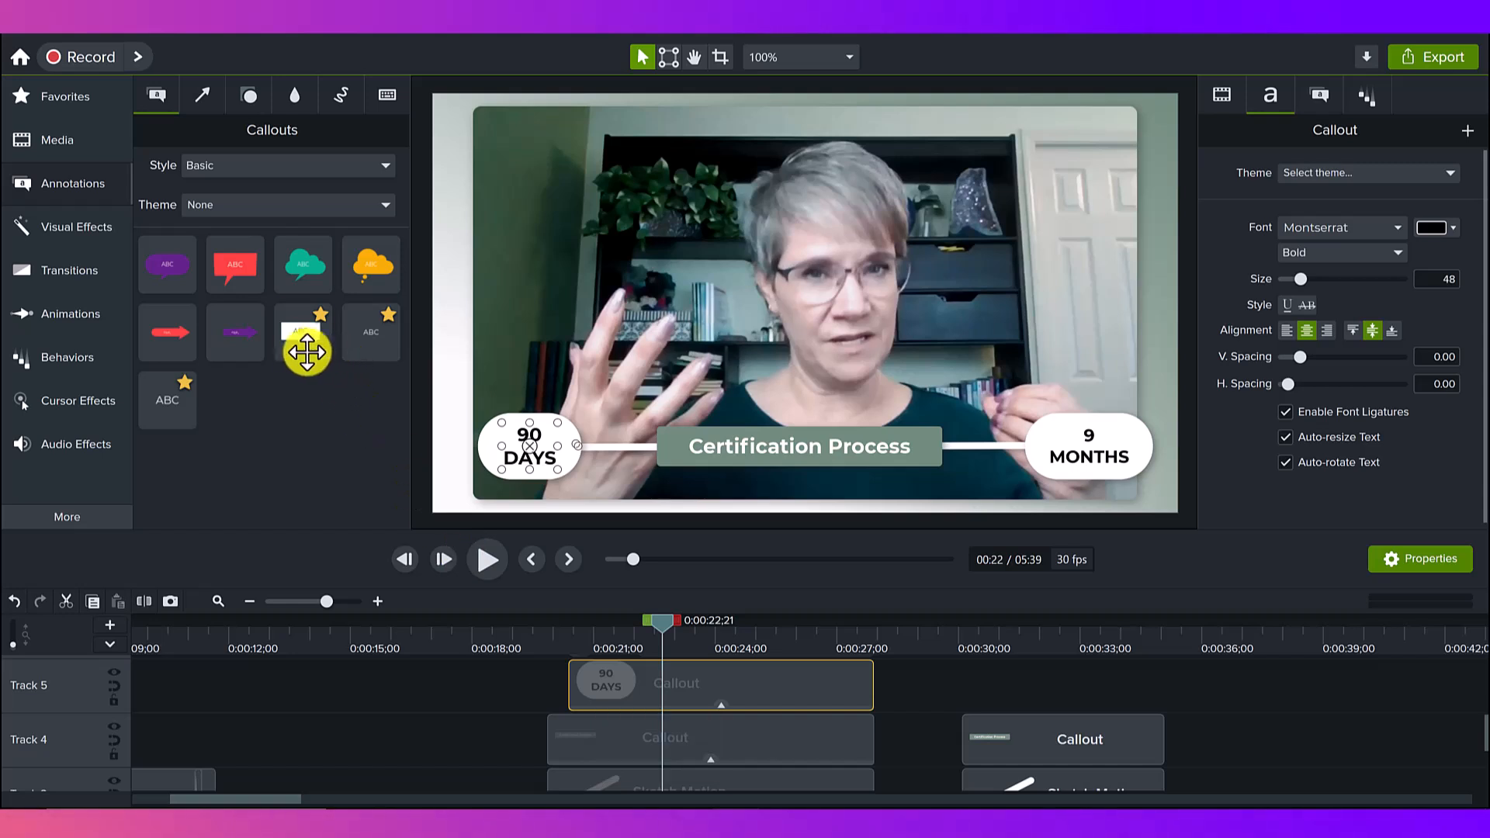
{"action": "left_click_drag", "start_coordinate": [288, 345], "coordinate": [984, 661]}
{"action": "left_click", "coordinate": [1039, 666]}
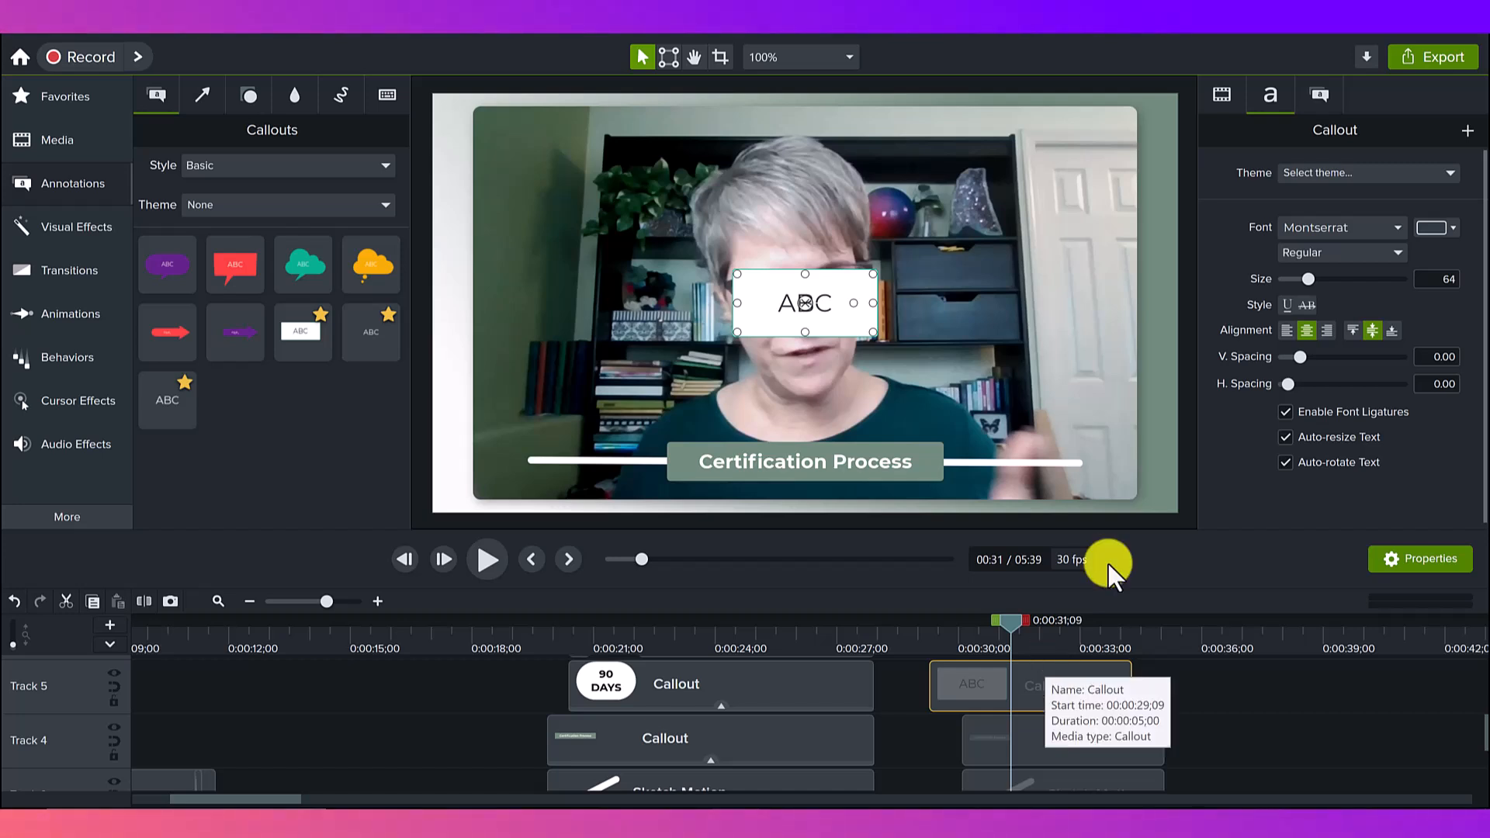
Change the new Track 5 callout's shape to Speech Bubble 1
{"action": "left_click", "coordinate": [1319, 94]}
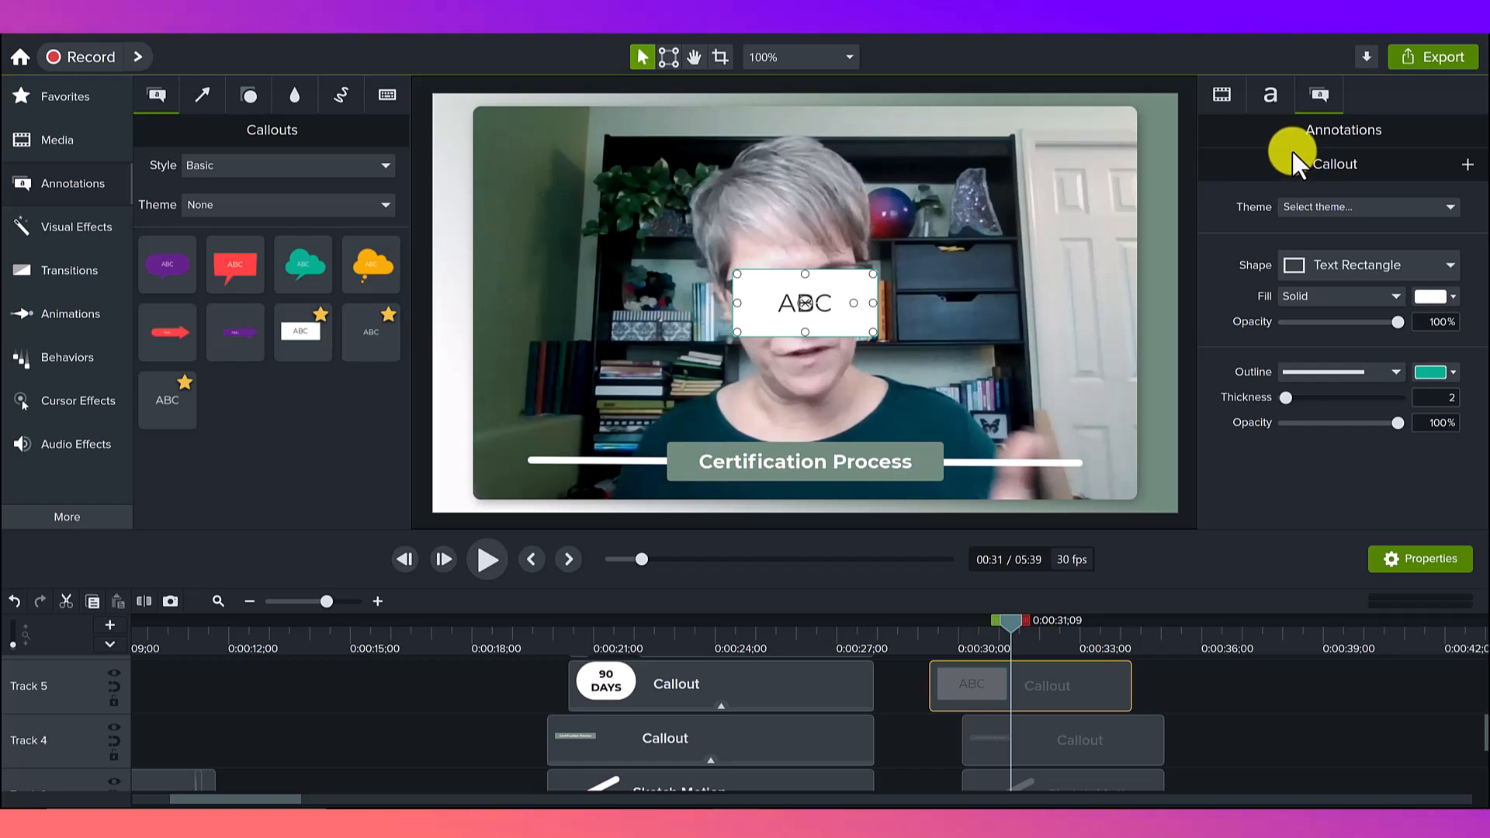
{"action": "left_click", "coordinate": [1323, 263]}
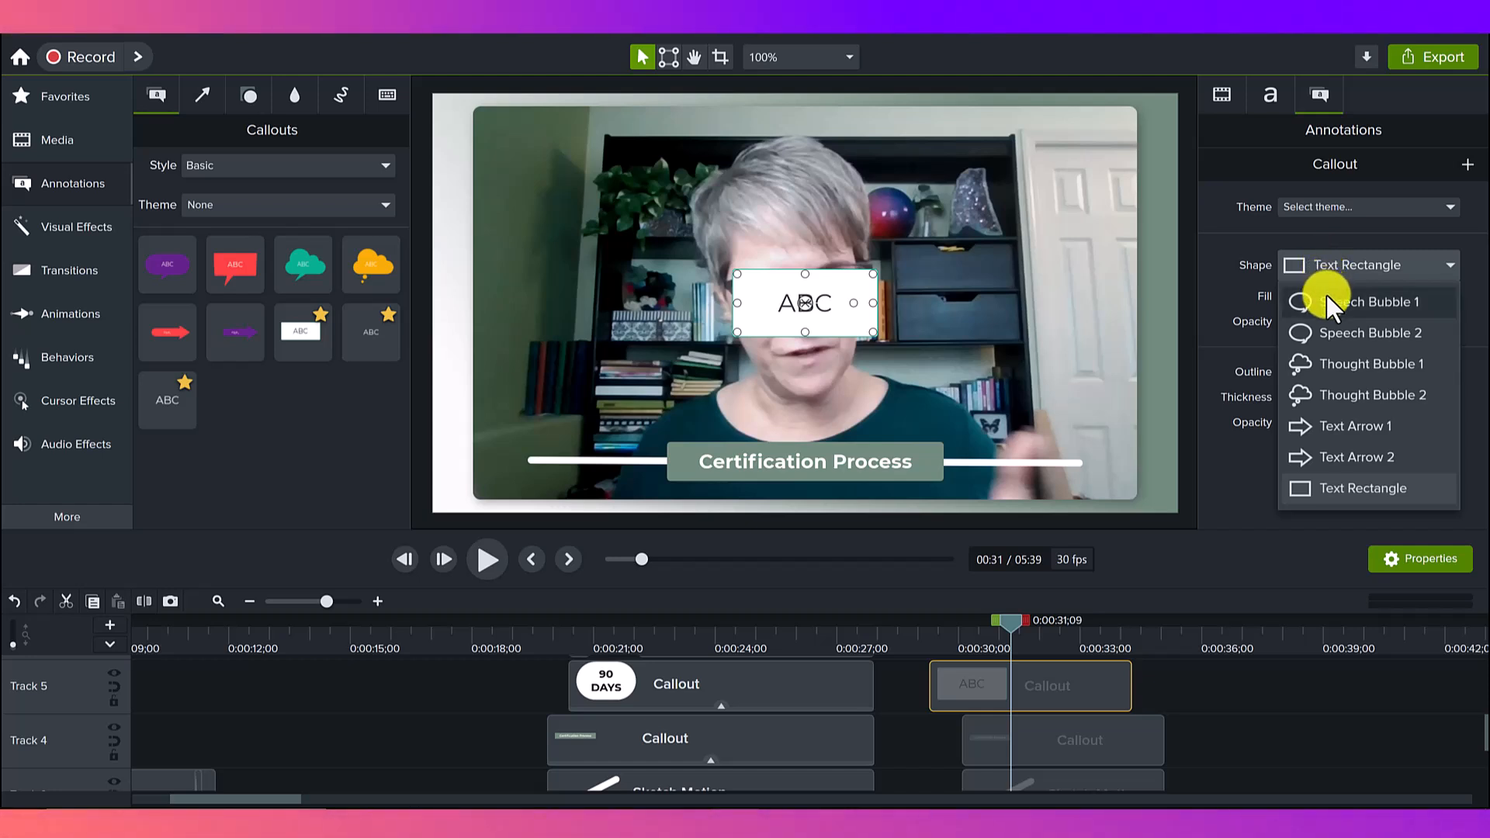
{"action": "left_click", "coordinate": [1326, 294]}
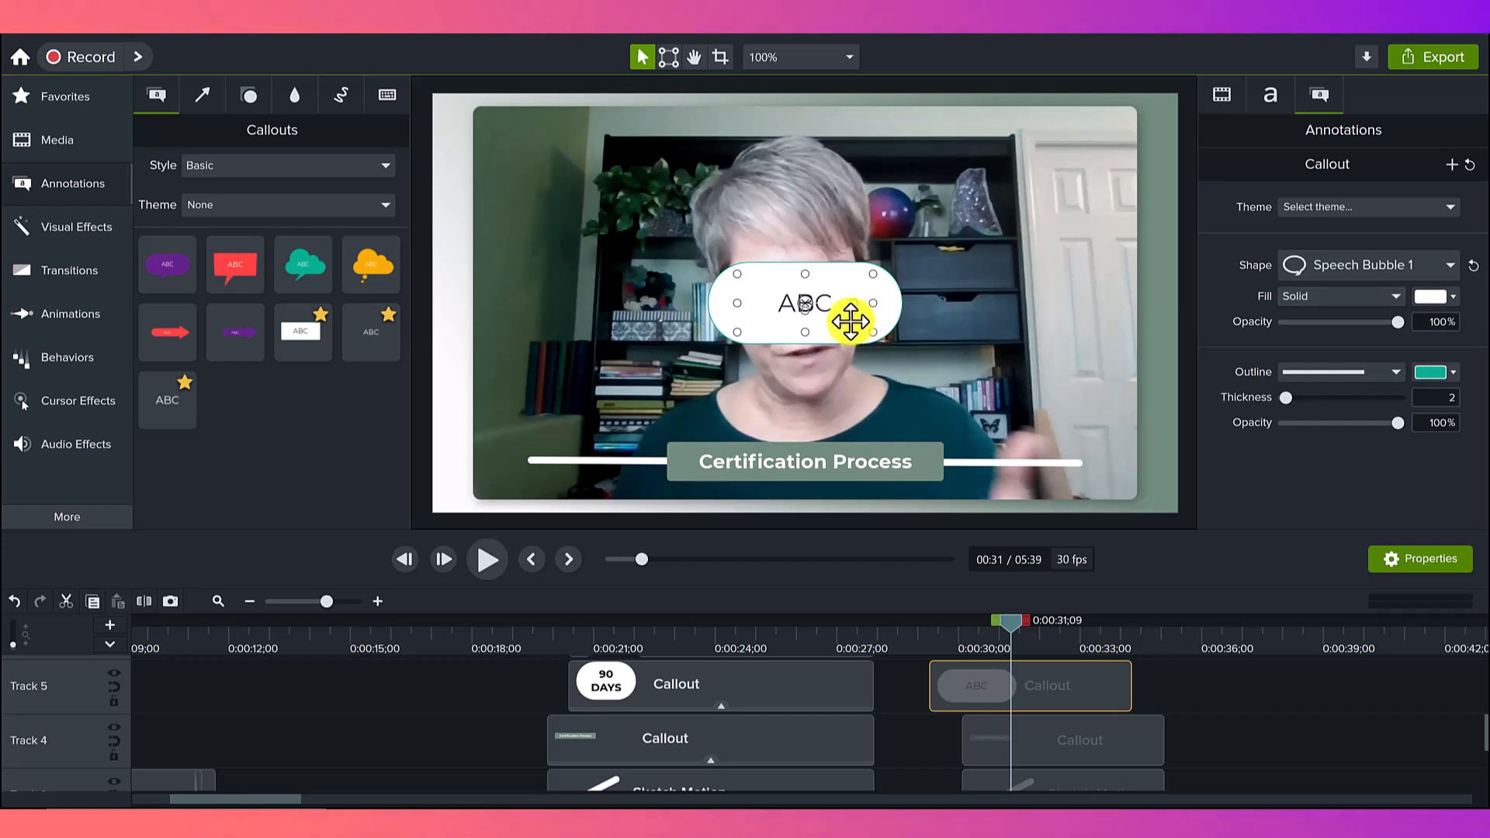
Replace the speech bubble's placeholder text with 90 Days
{"action": "double_click", "coordinate": [778, 301]}
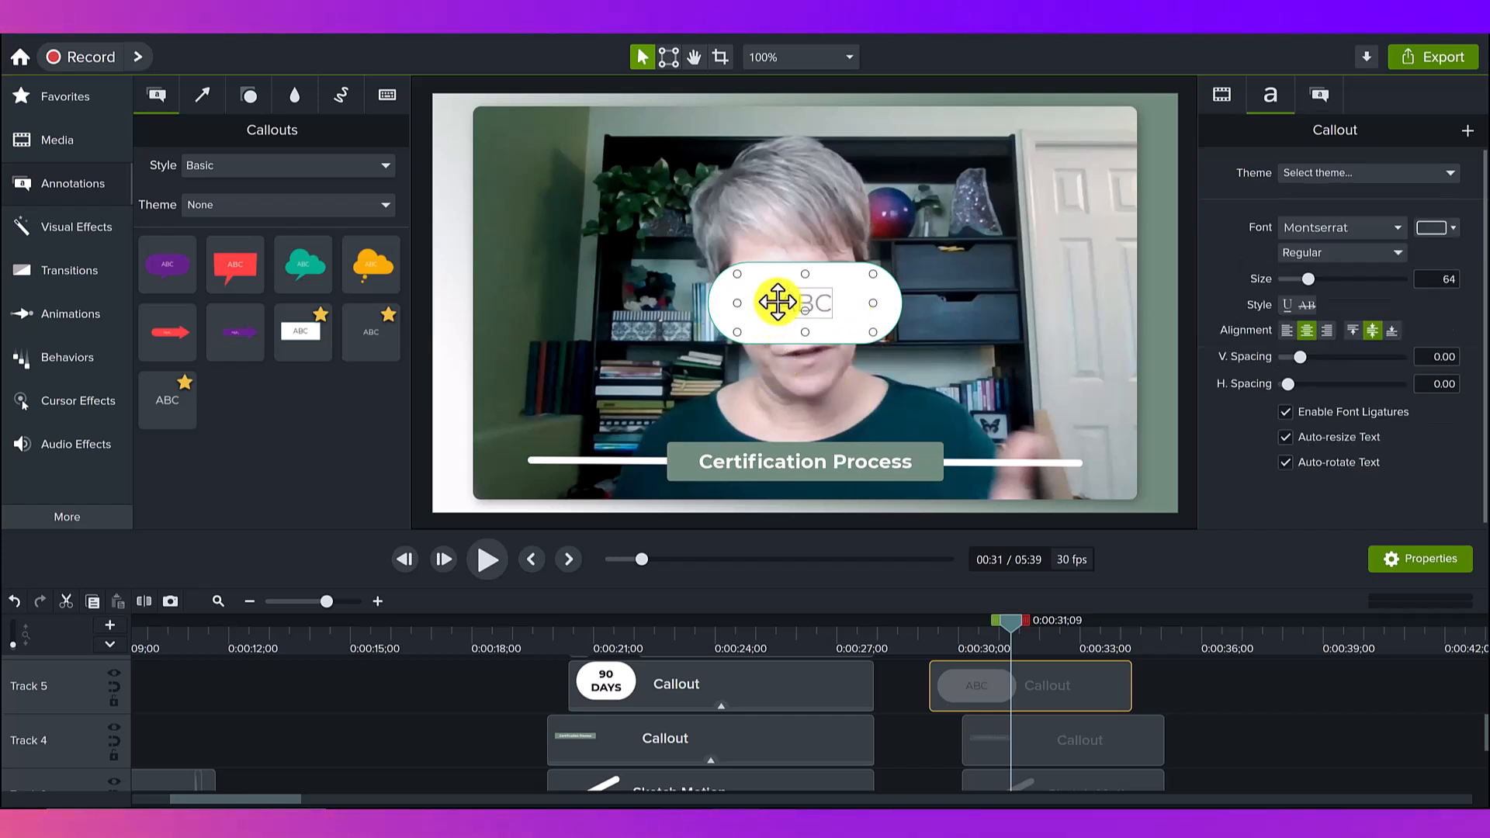
{"action": "type", "text": "90"}
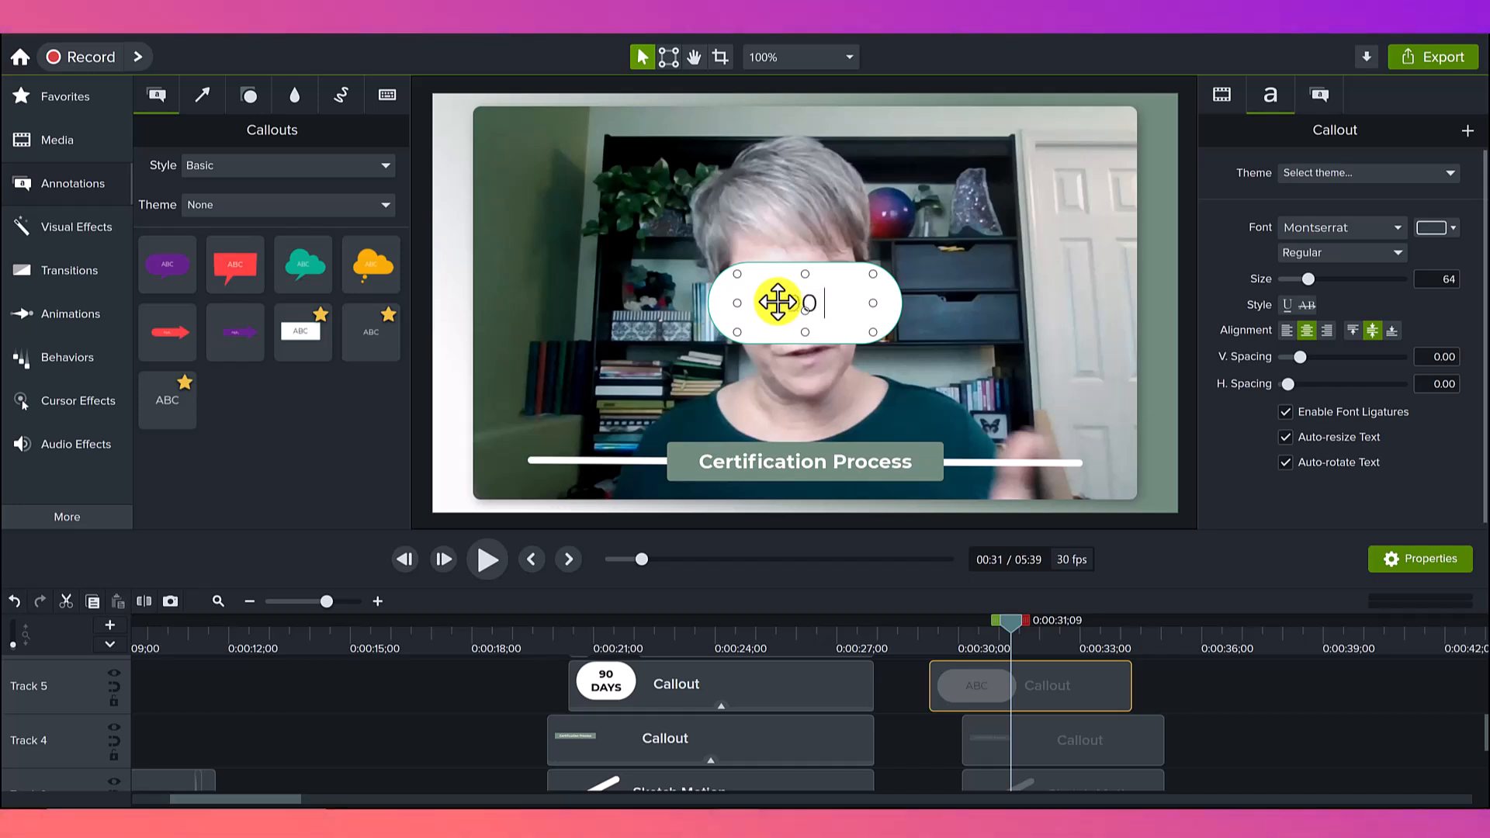
{"action": "type", "text": " Days"}
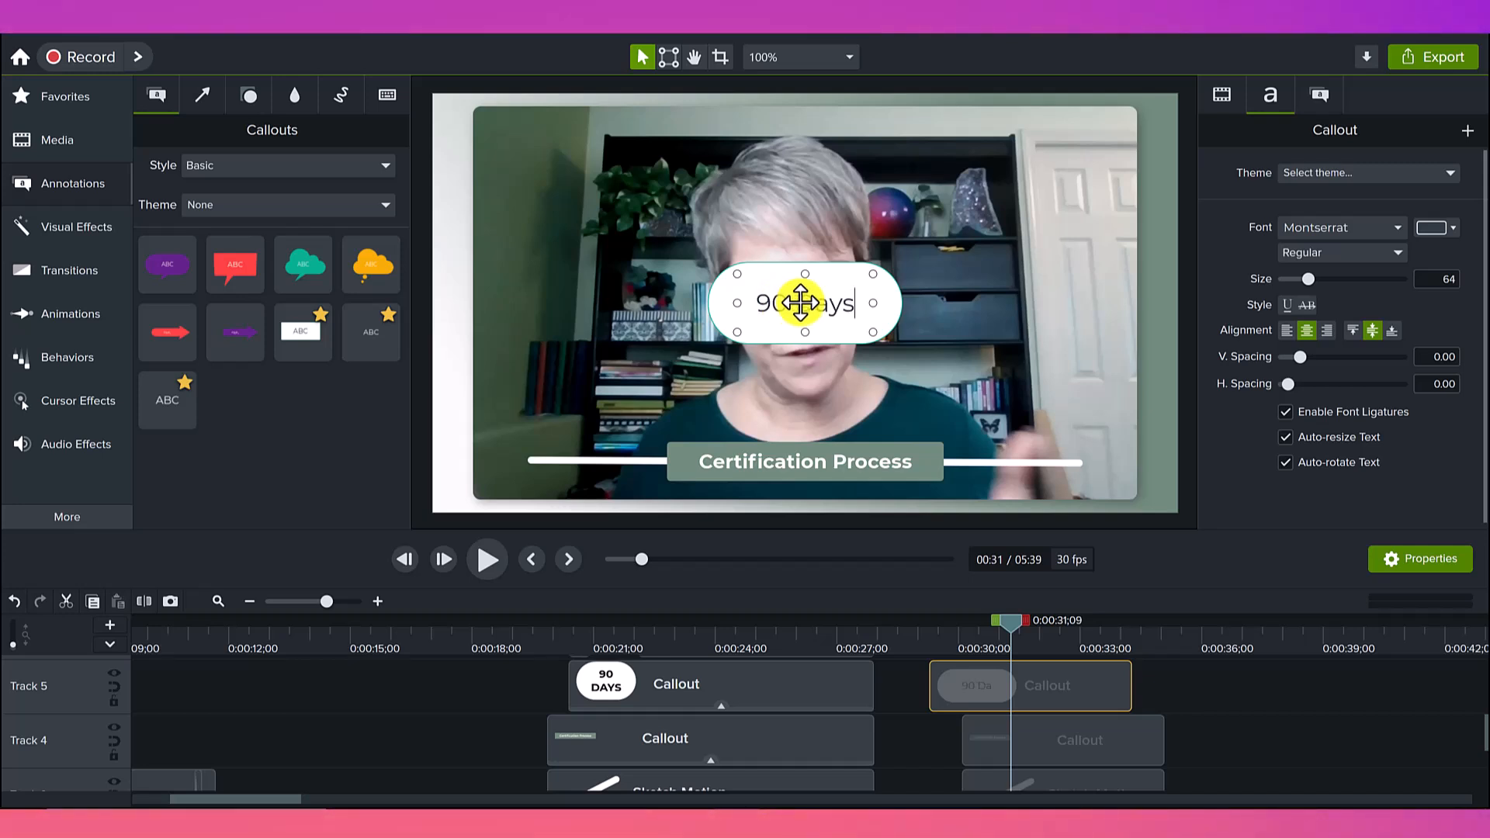
Make all of the 90 Days text bold and colour it near-black (#111112)
{"action": "left_click_drag", "start_coordinate": [834, 292], "coordinate": [583, 292]}
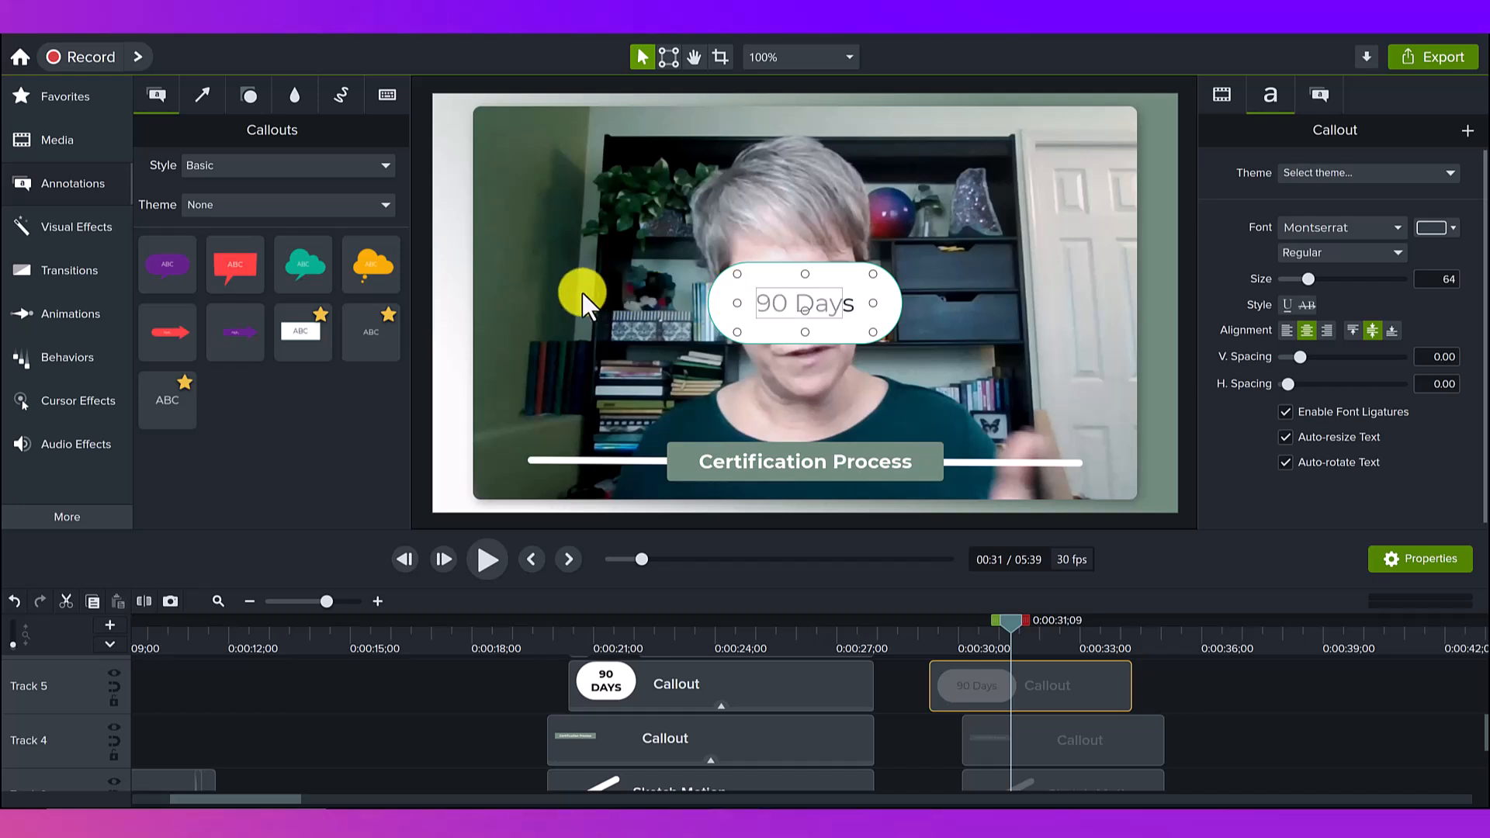
{"action": "left_click", "coordinate": [853, 303]}
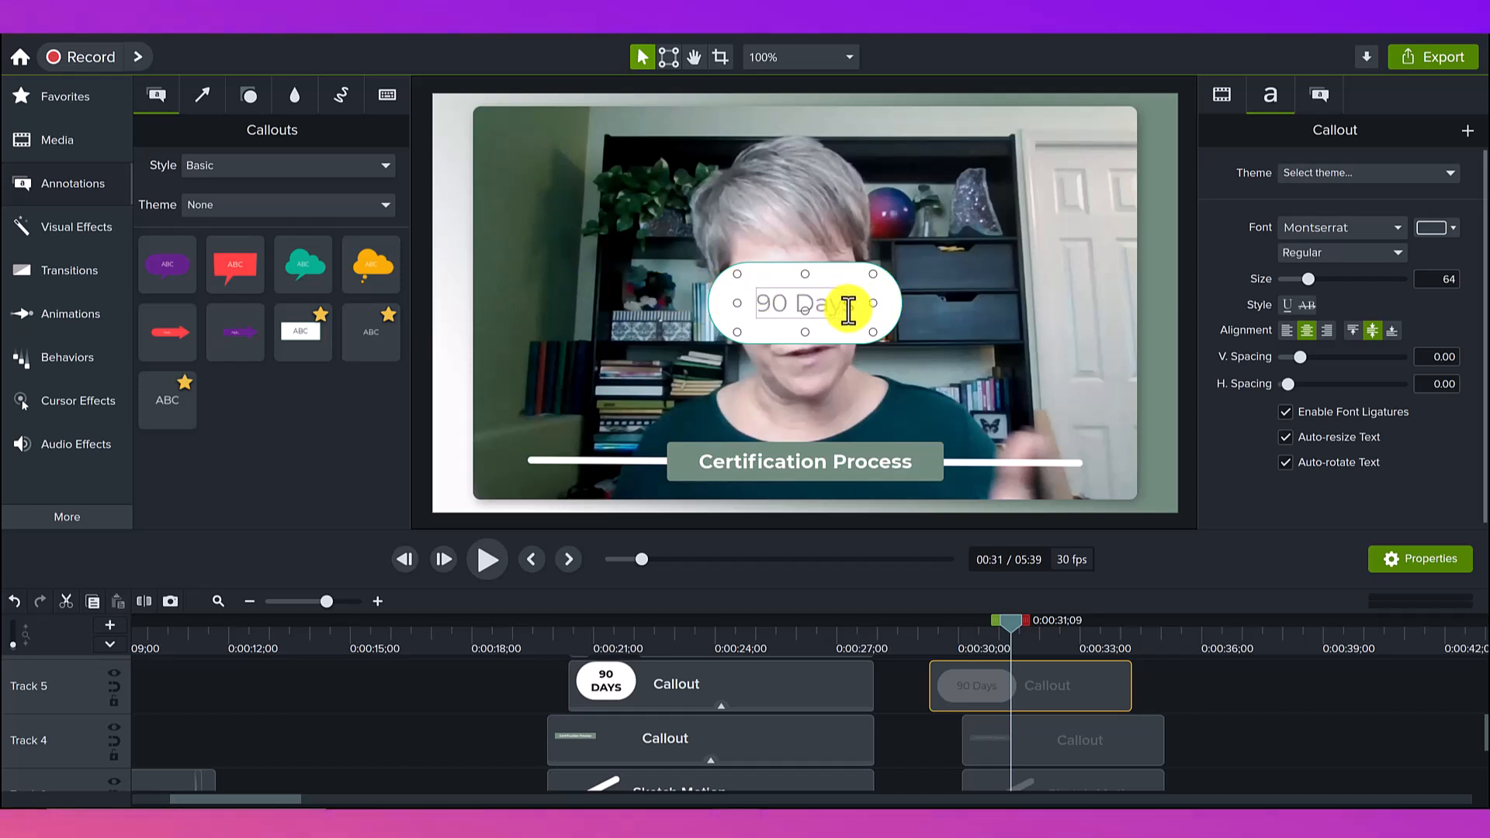
{"action": "key", "text": "ctrl+a"}
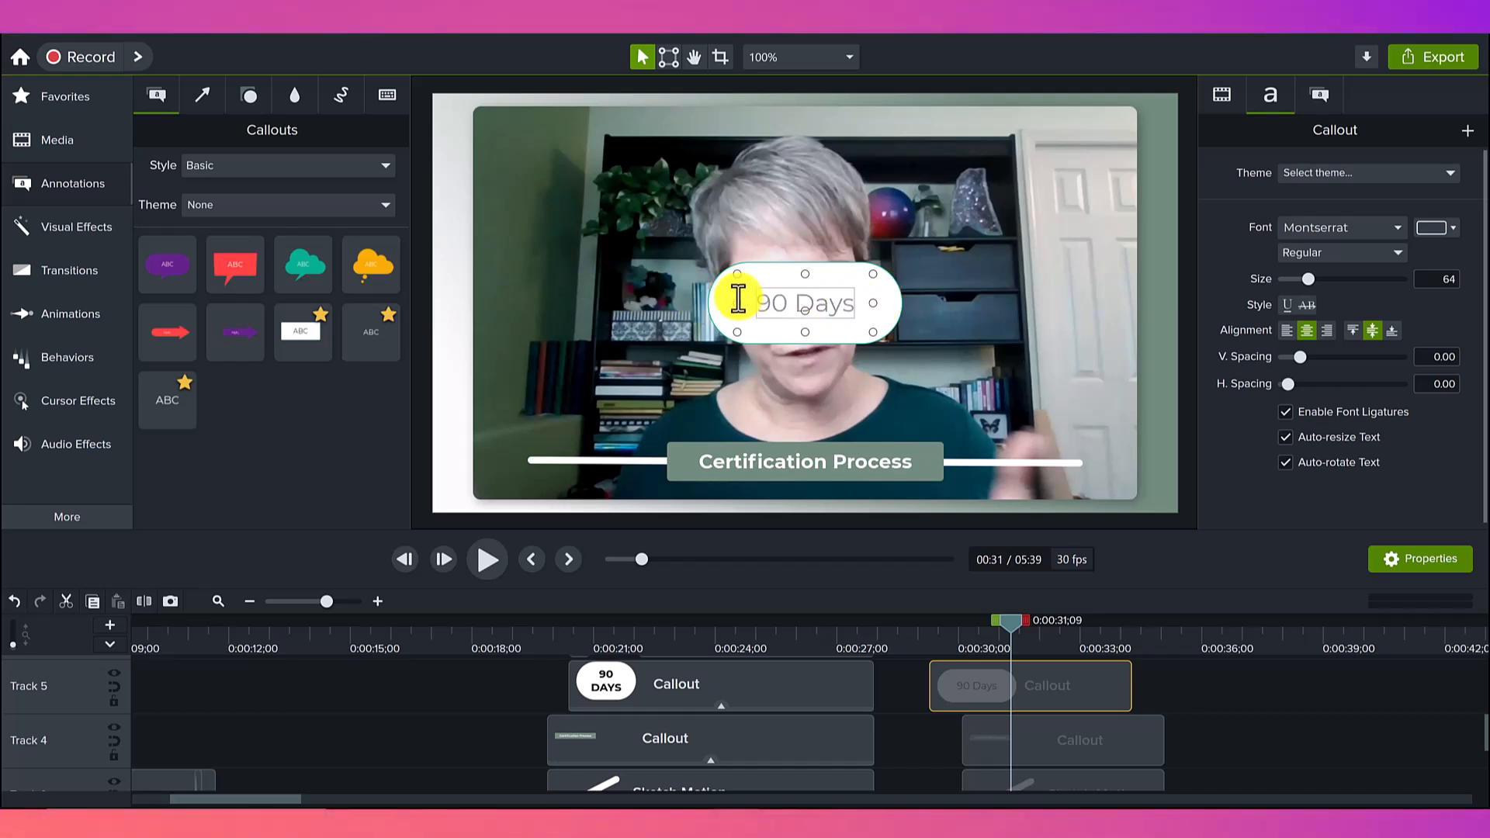
{"action": "left_click", "coordinate": [1324, 256]}
{"action": "left_click", "coordinate": [1321, 311]}
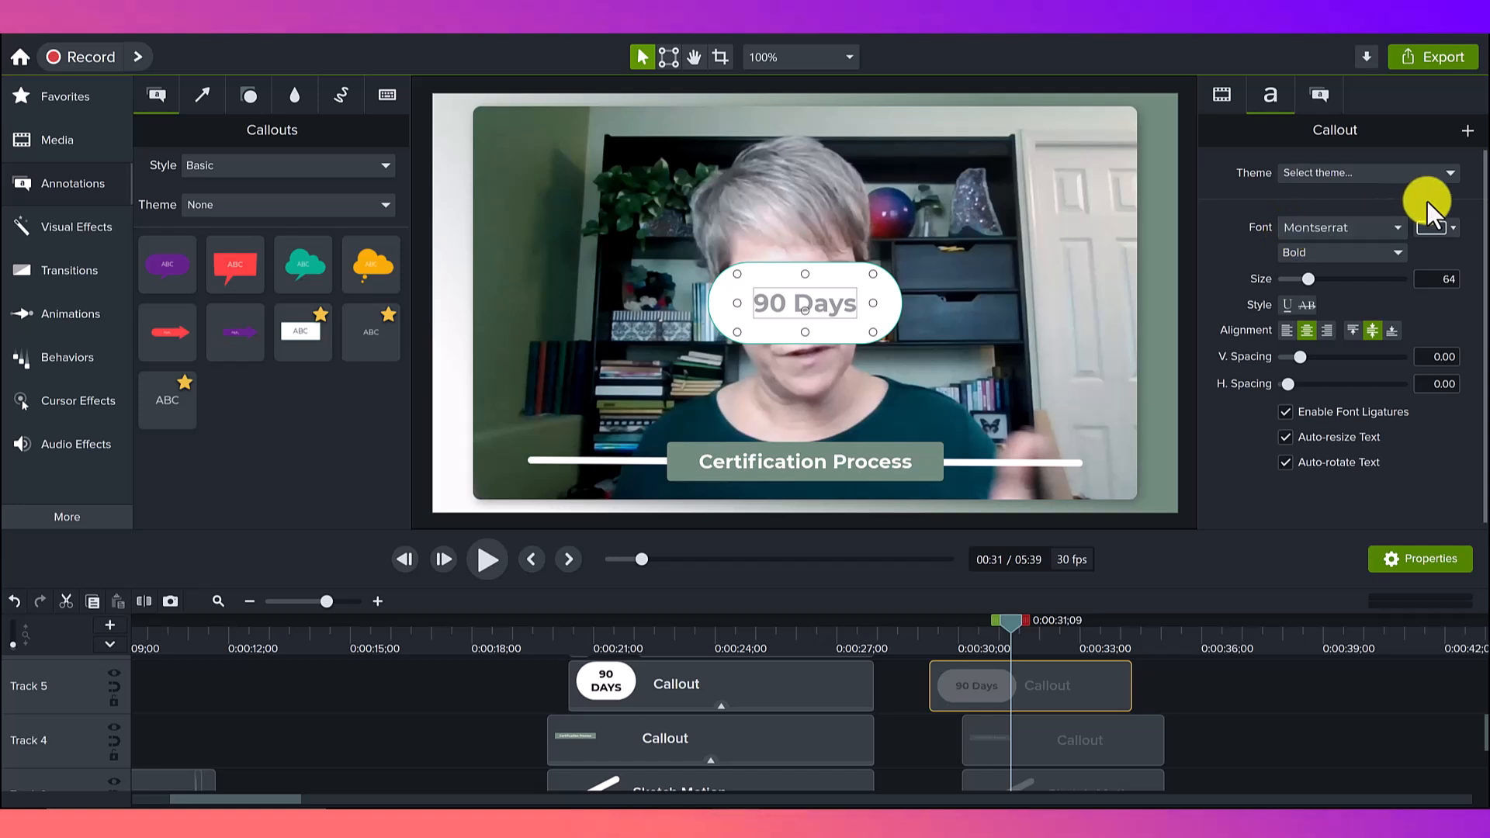
{"action": "left_click", "coordinate": [1424, 227]}
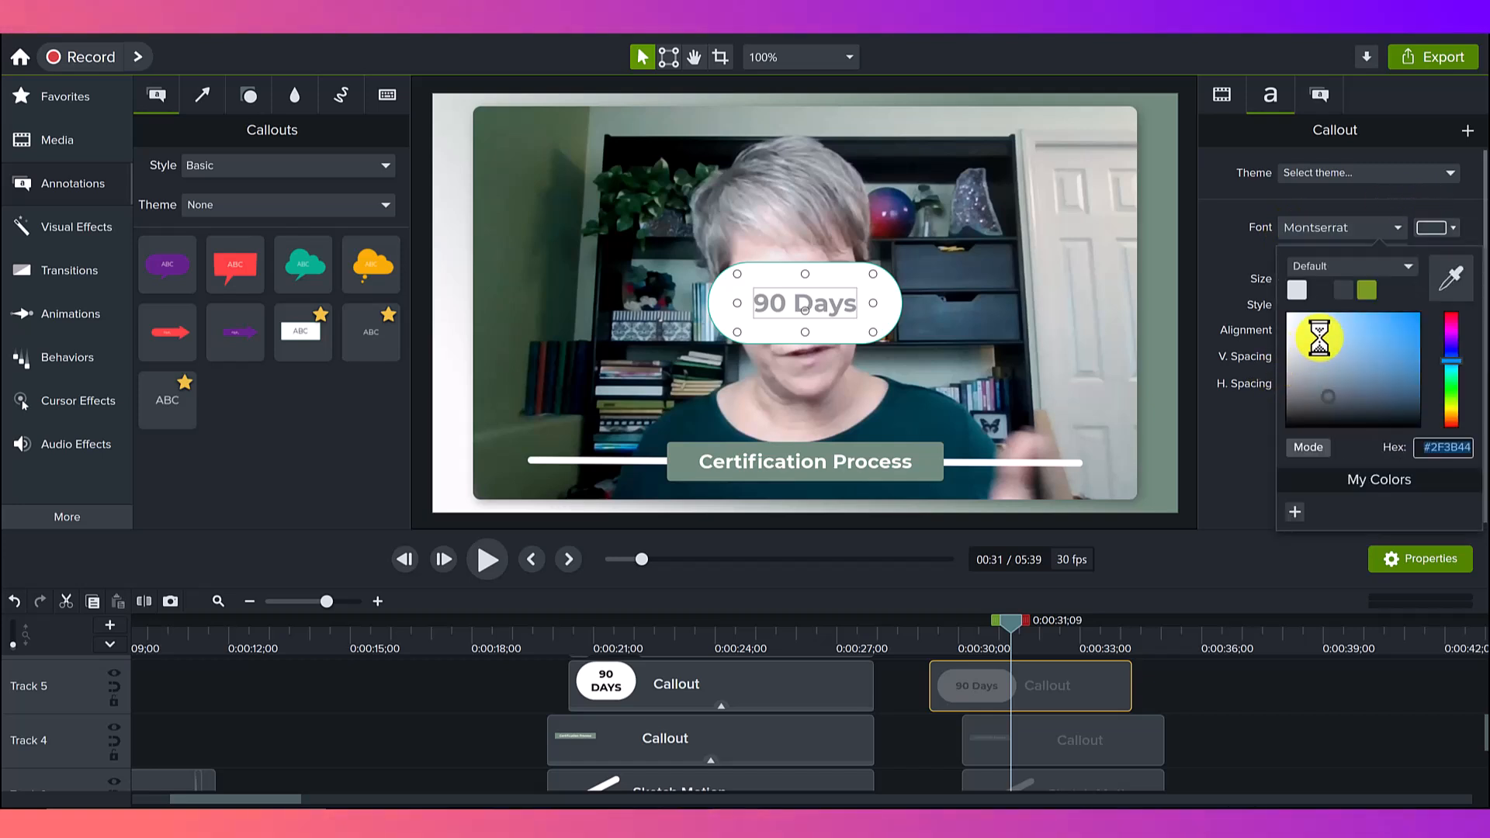
{"action": "left_click", "coordinate": [1285, 426]}
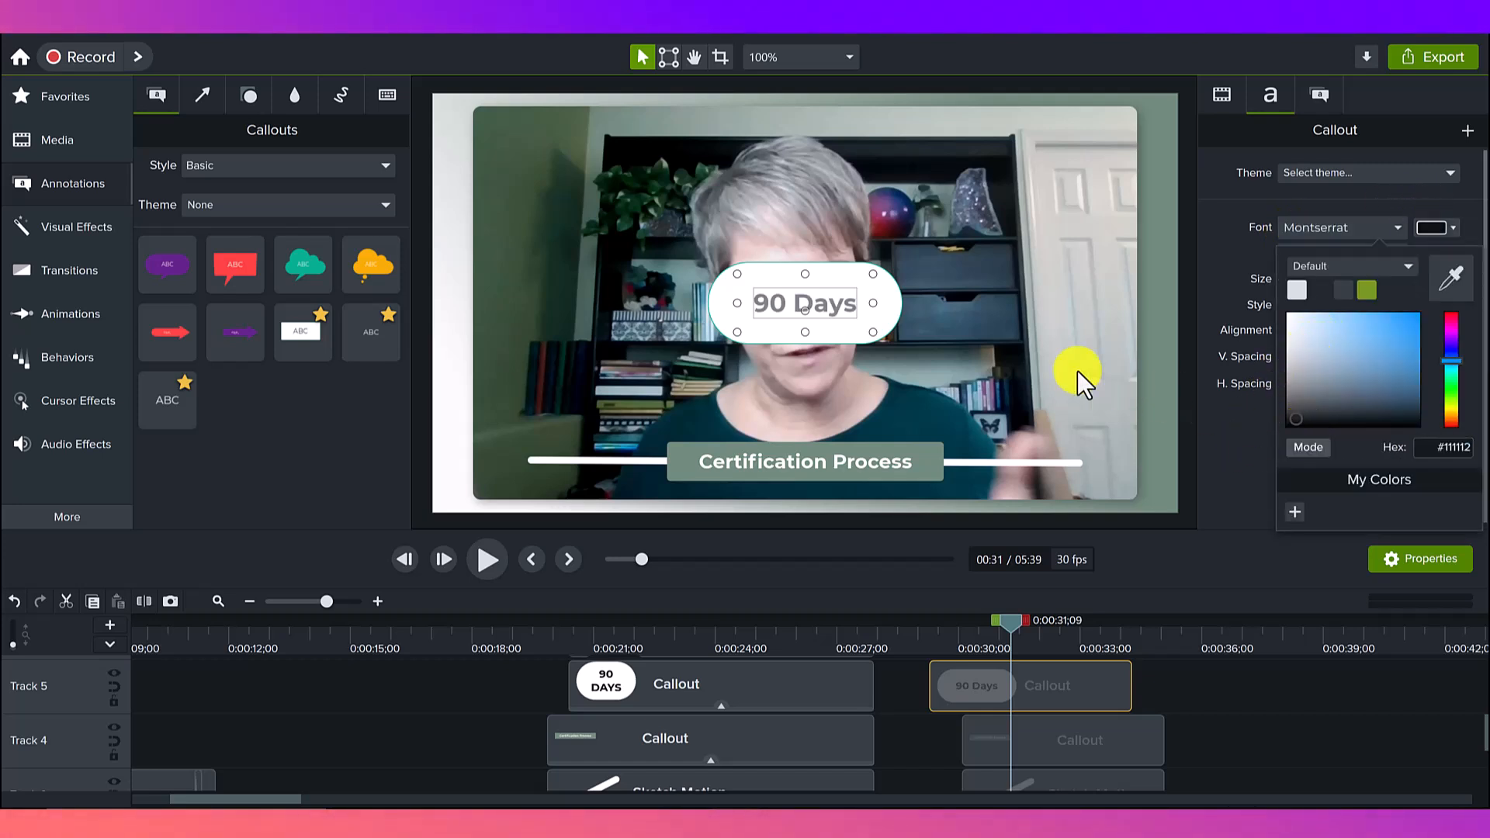
Set the 90 Days text size to 50 and shrink the bubble to a small oval with the text on two lines
{"action": "left_click", "coordinate": [860, 309]}
{"action": "left_click_drag", "start_coordinate": [872, 302], "coordinate": [788, 302]}
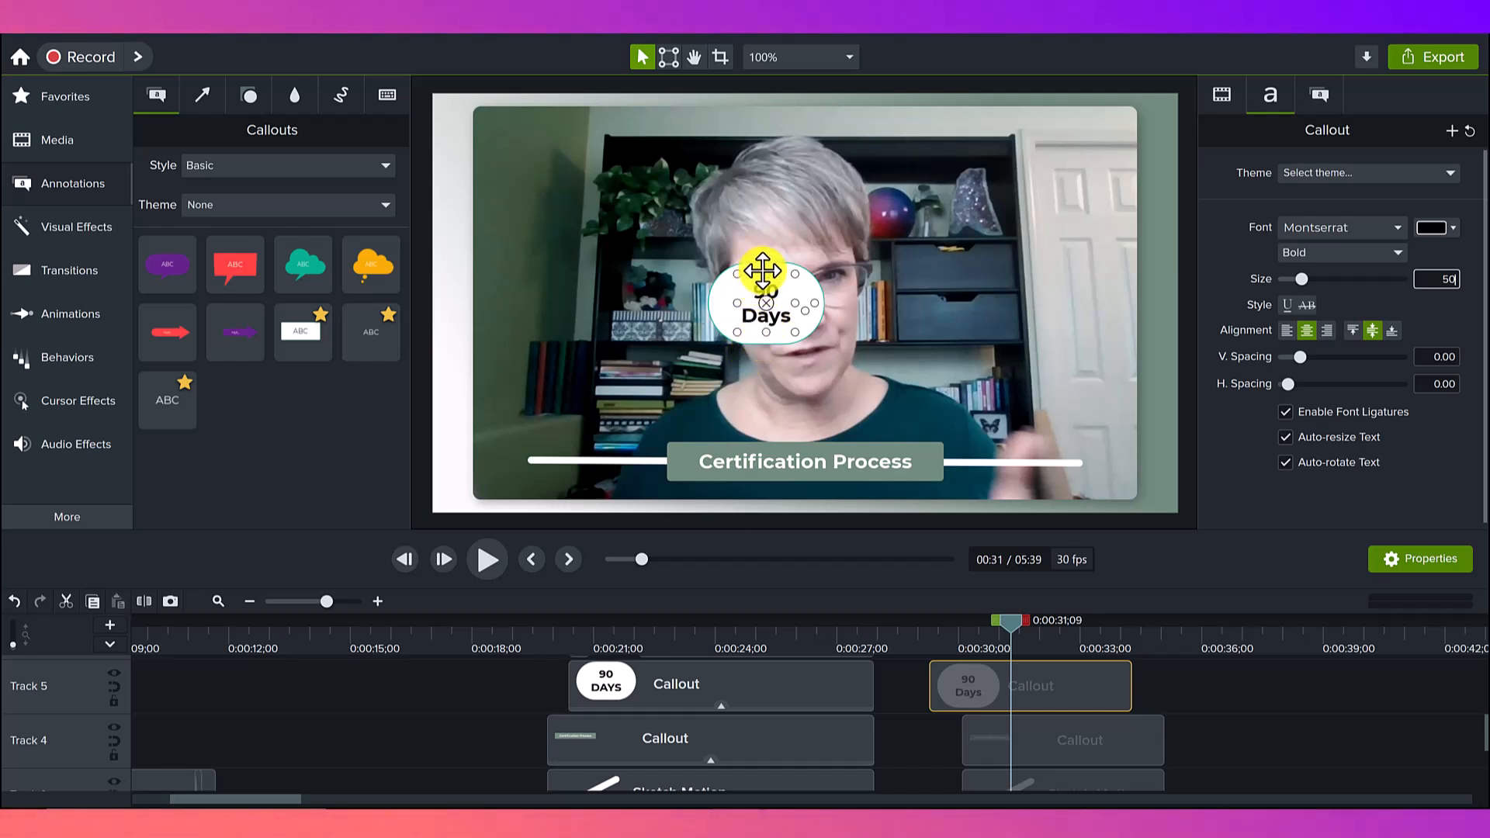
{"action": "left_click_drag", "start_coordinate": [762, 270], "coordinate": [759, 284]}
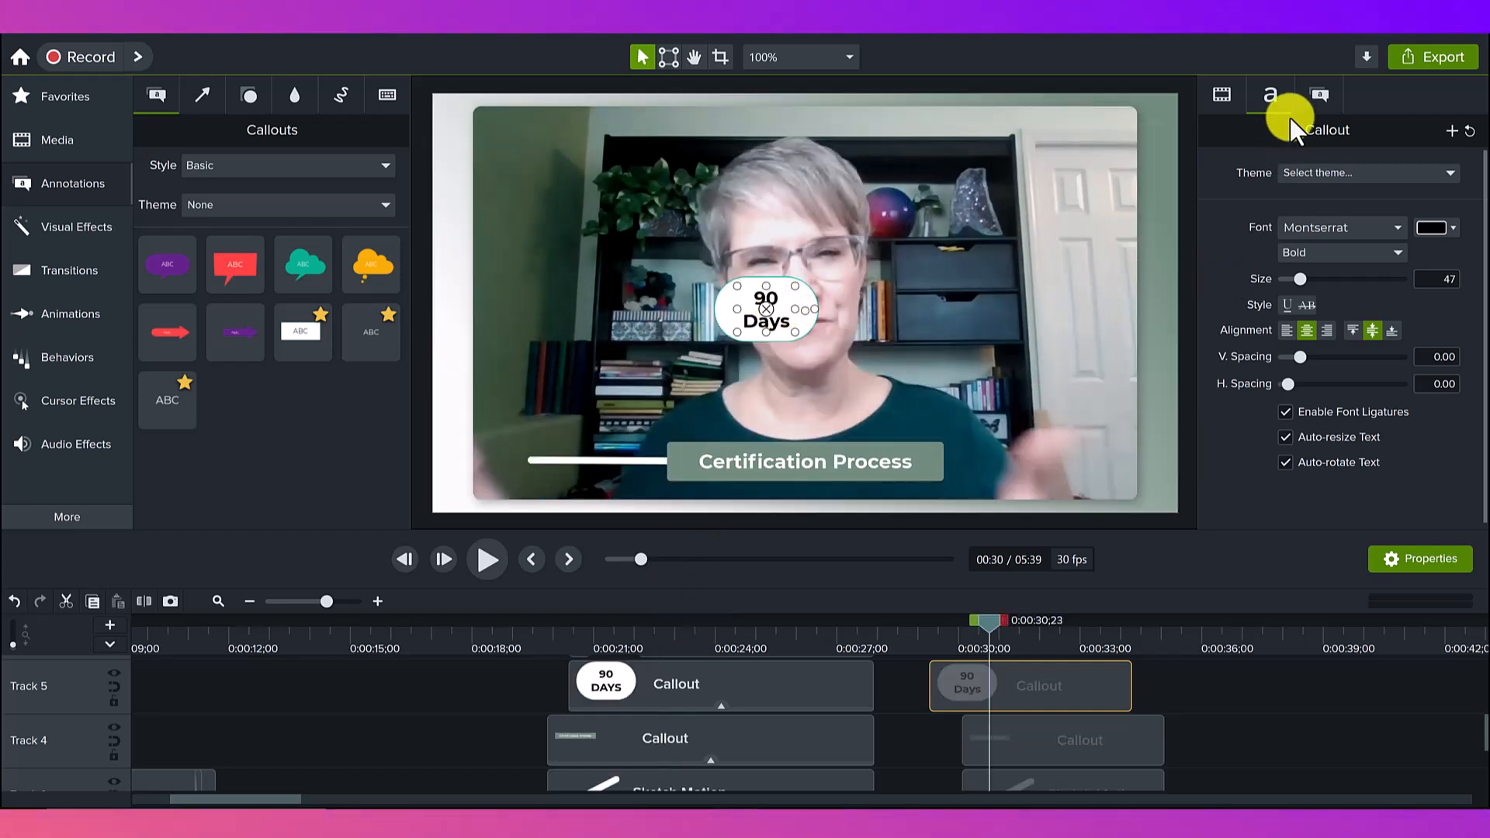
Match the bubble's outline to white sampled from the video and place the bubble over the left end of the white line
{"action": "left_click", "coordinate": [1319, 94]}
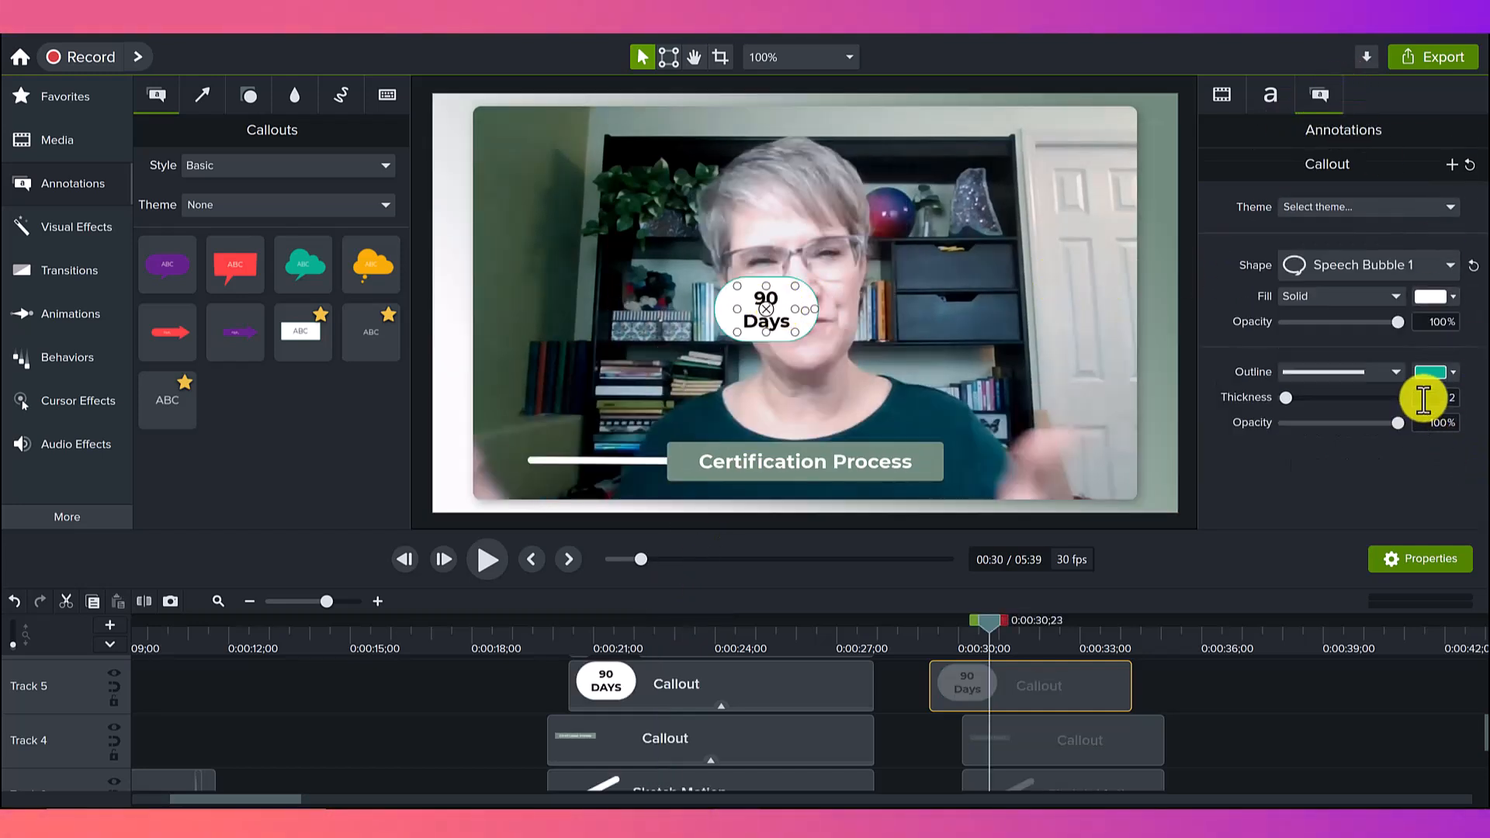
{"action": "left_click", "coordinate": [1457, 379]}
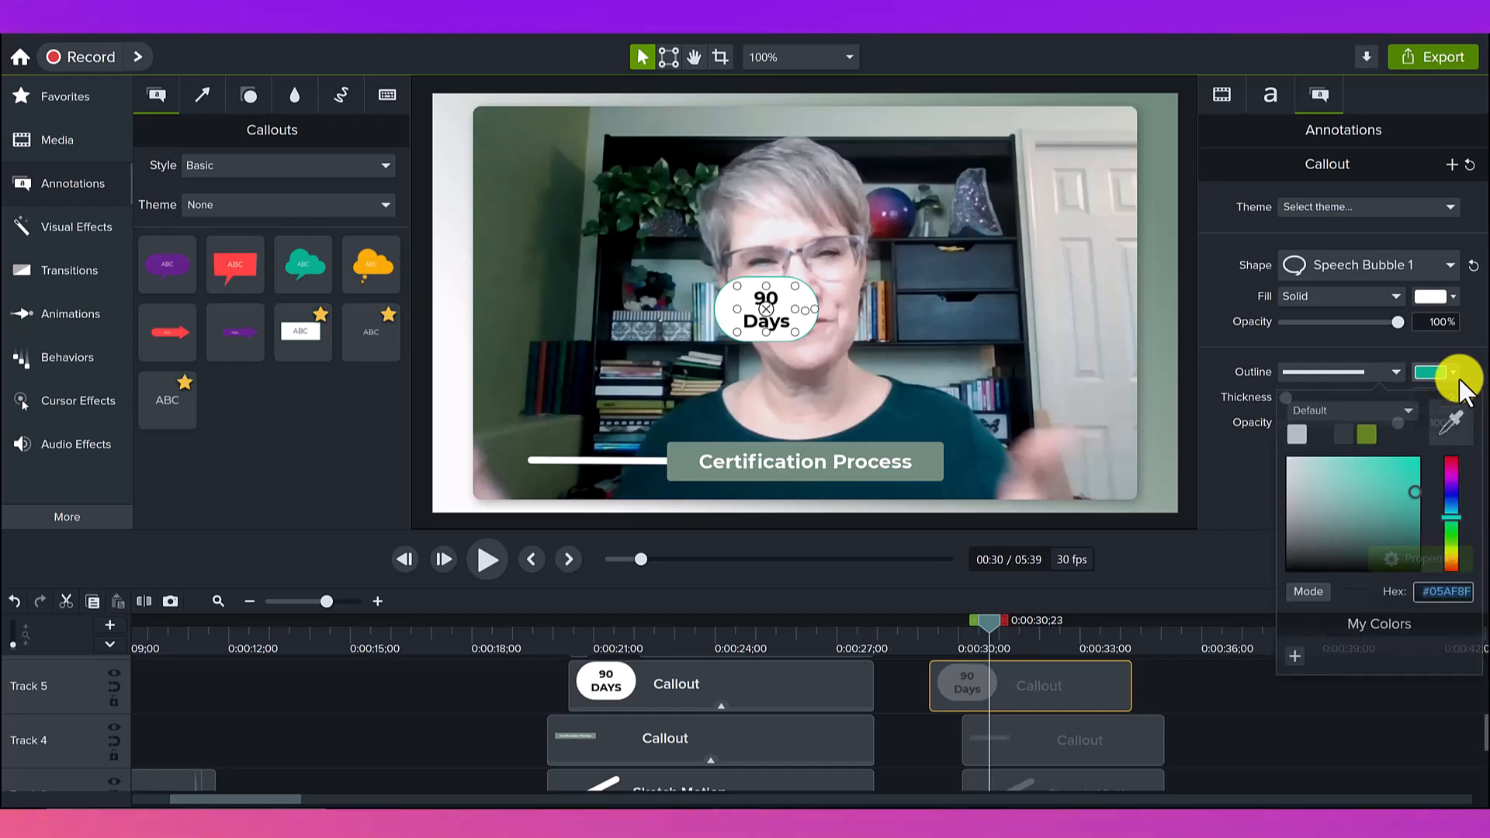
{"action": "left_click", "coordinate": [1452, 423]}
{"action": "left_click", "coordinate": [1120, 385]}
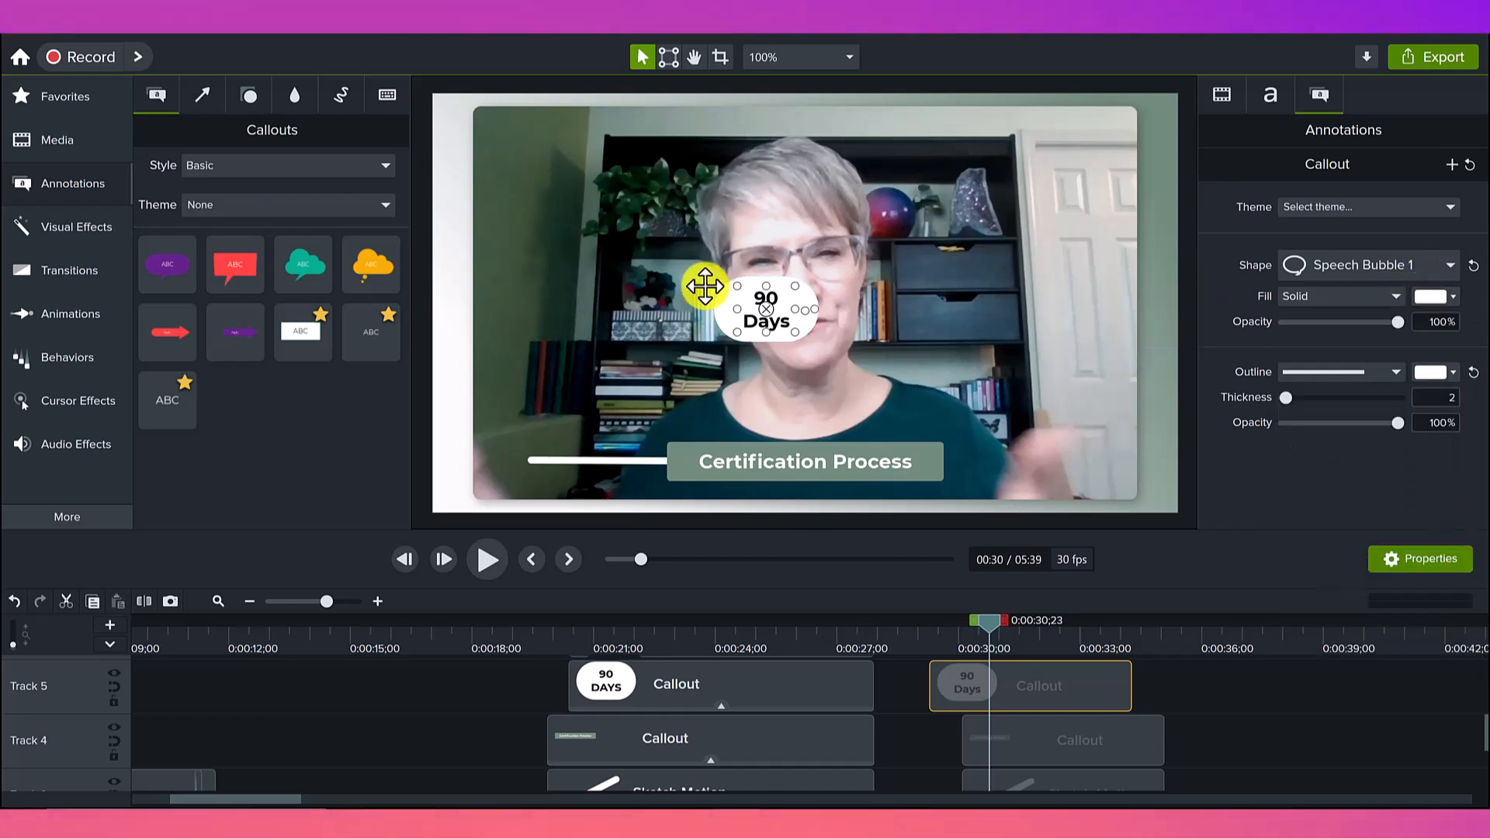
{"action": "left_click_drag", "start_coordinate": [764, 309], "coordinate": [526, 461]}
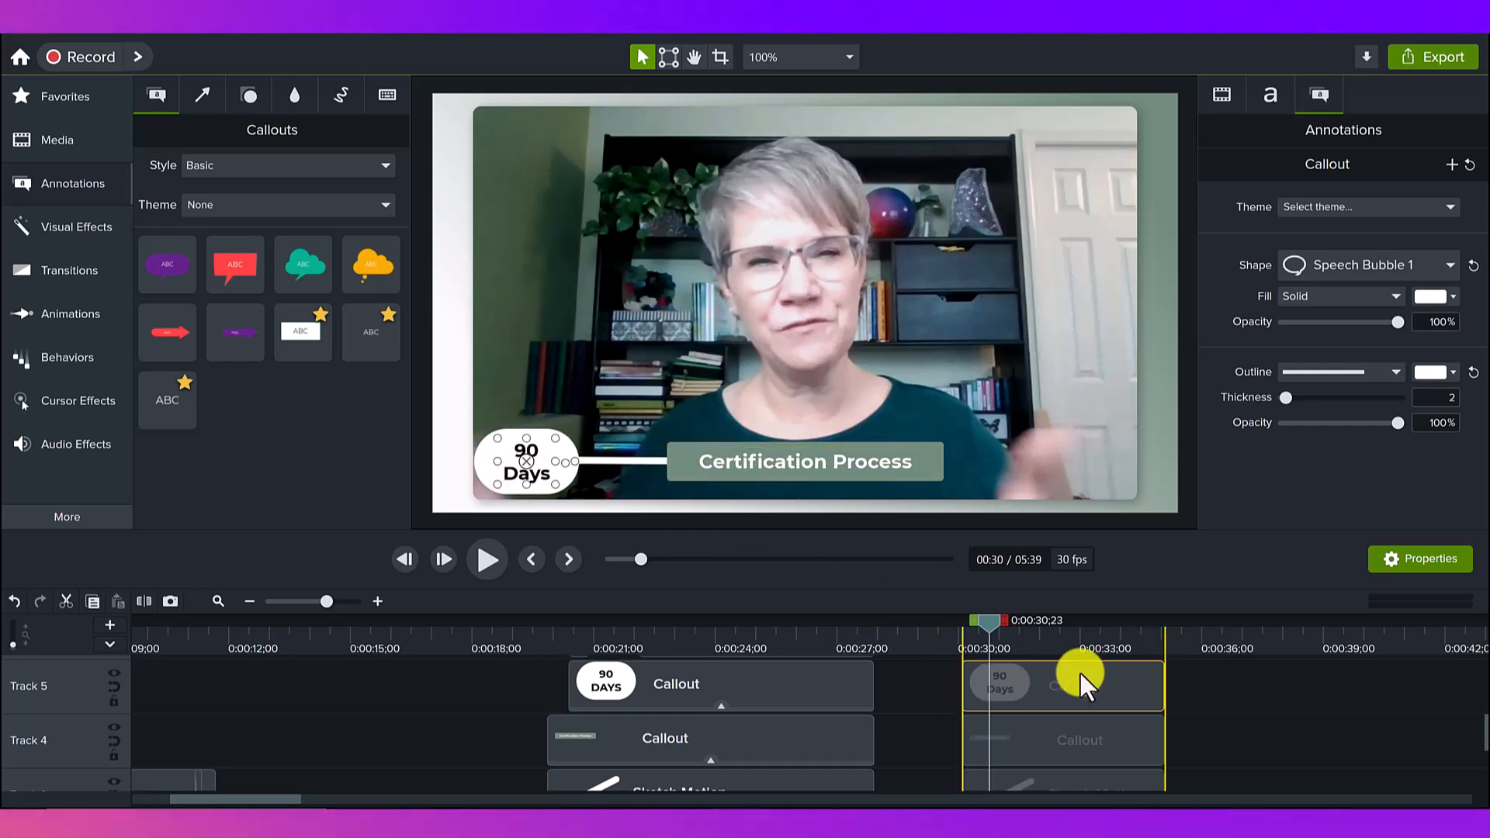
Duplicate the 90 Days callout at 0:00:34;03 and align the copy on Track 6 directly above the original clip
{"action": "left_click", "coordinate": [1123, 629]}
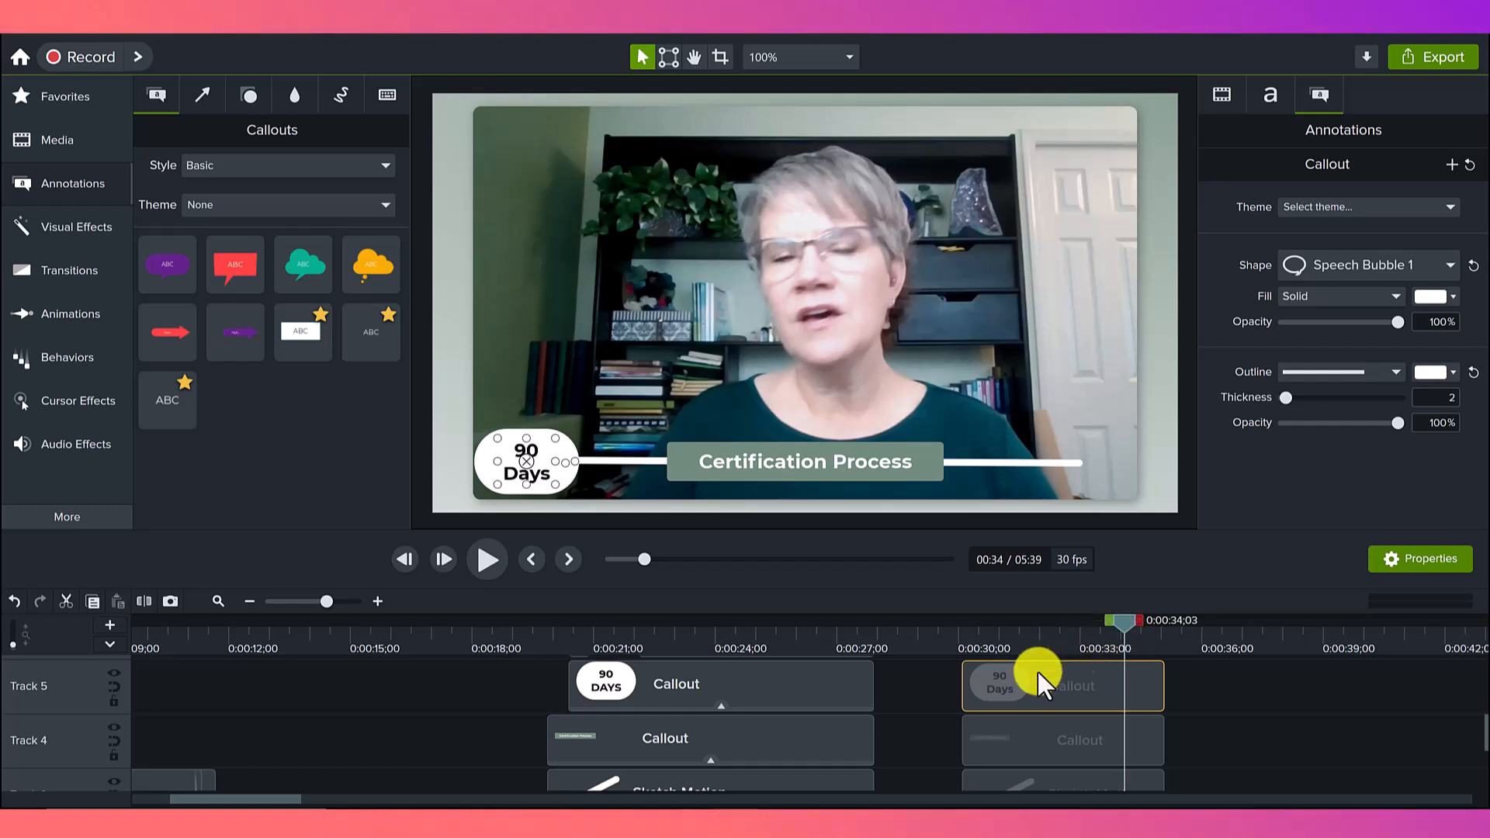
{"action": "key", "text": "ctrl+c"}
{"action": "key", "text": "ctrl+v"}
{"action": "scroll", "coordinate": [1074, 703], "scroll_direction": "up", "scroll_amount": 1}
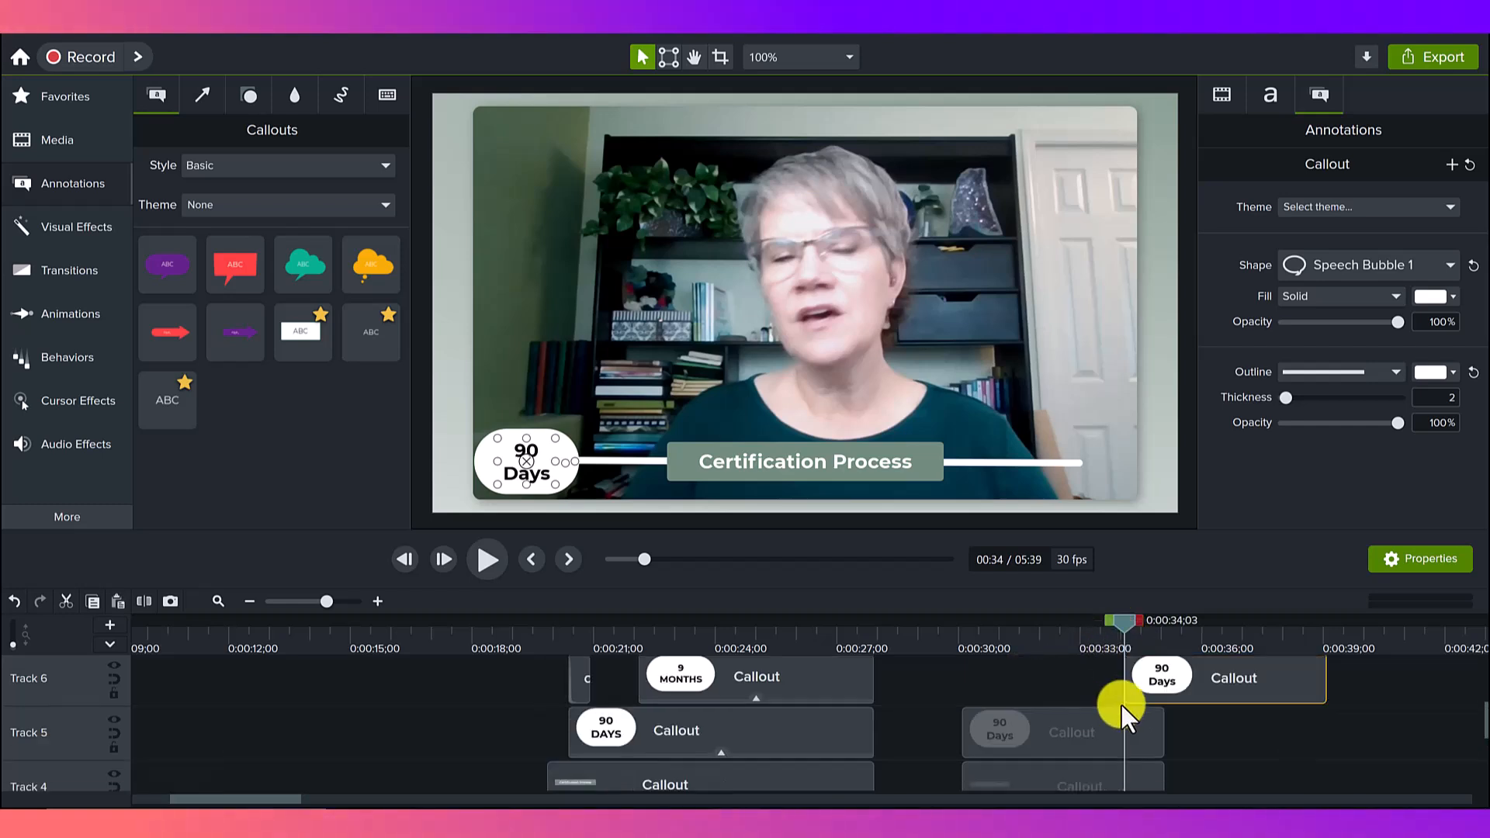
{"action": "left_click_drag", "start_coordinate": [1219, 656], "coordinate": [1003, 674]}
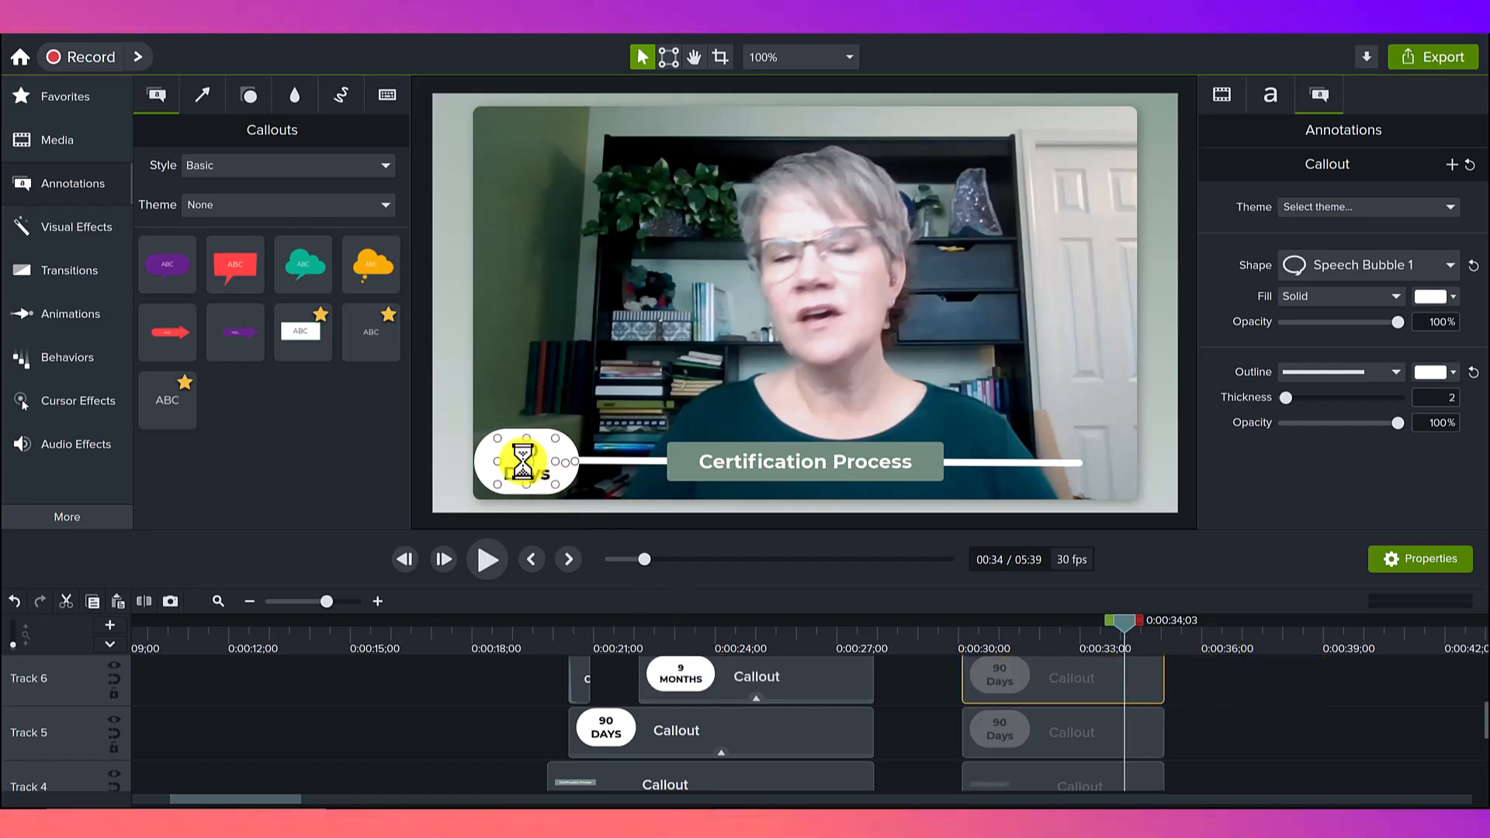
Place the copied bubble over the right end of the white line and change its text to 9 Months
{"action": "left_click_drag", "start_coordinate": [573, 461], "coordinate": [1065, 464]}
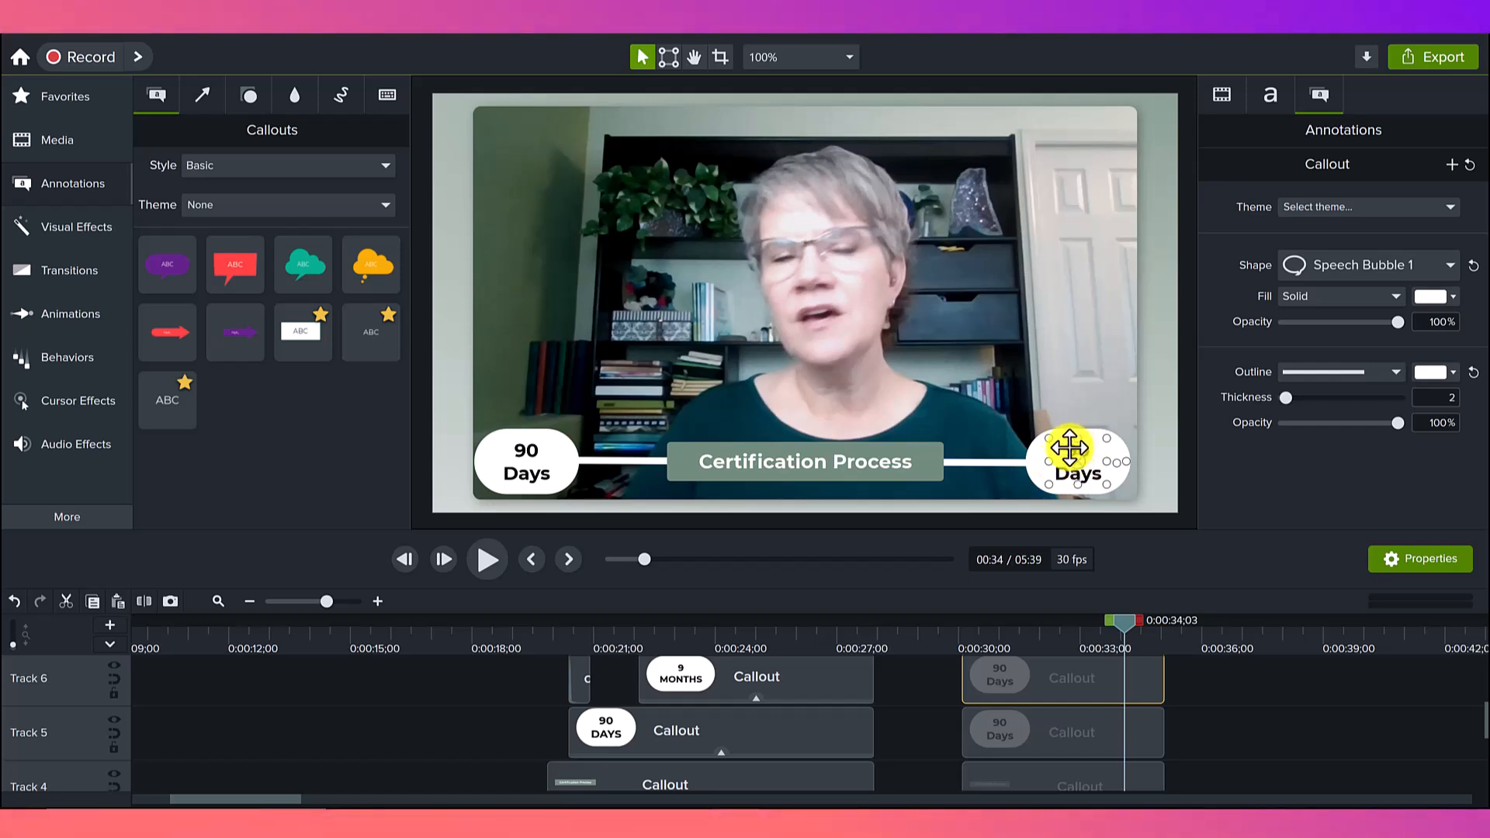
{"action": "double_click", "coordinate": [1069, 448]}
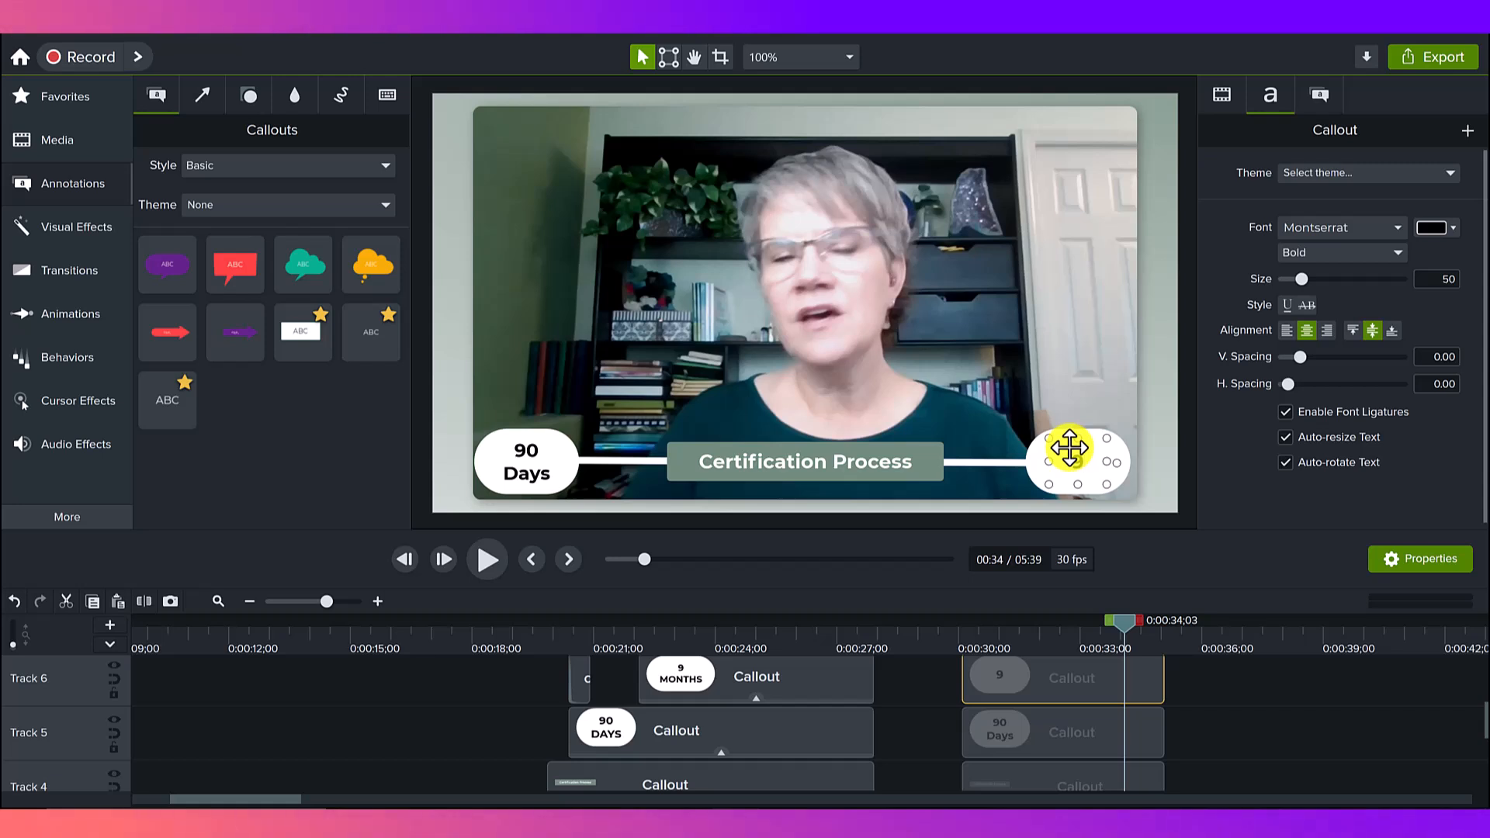
{"action": "type", "text": "Months"}
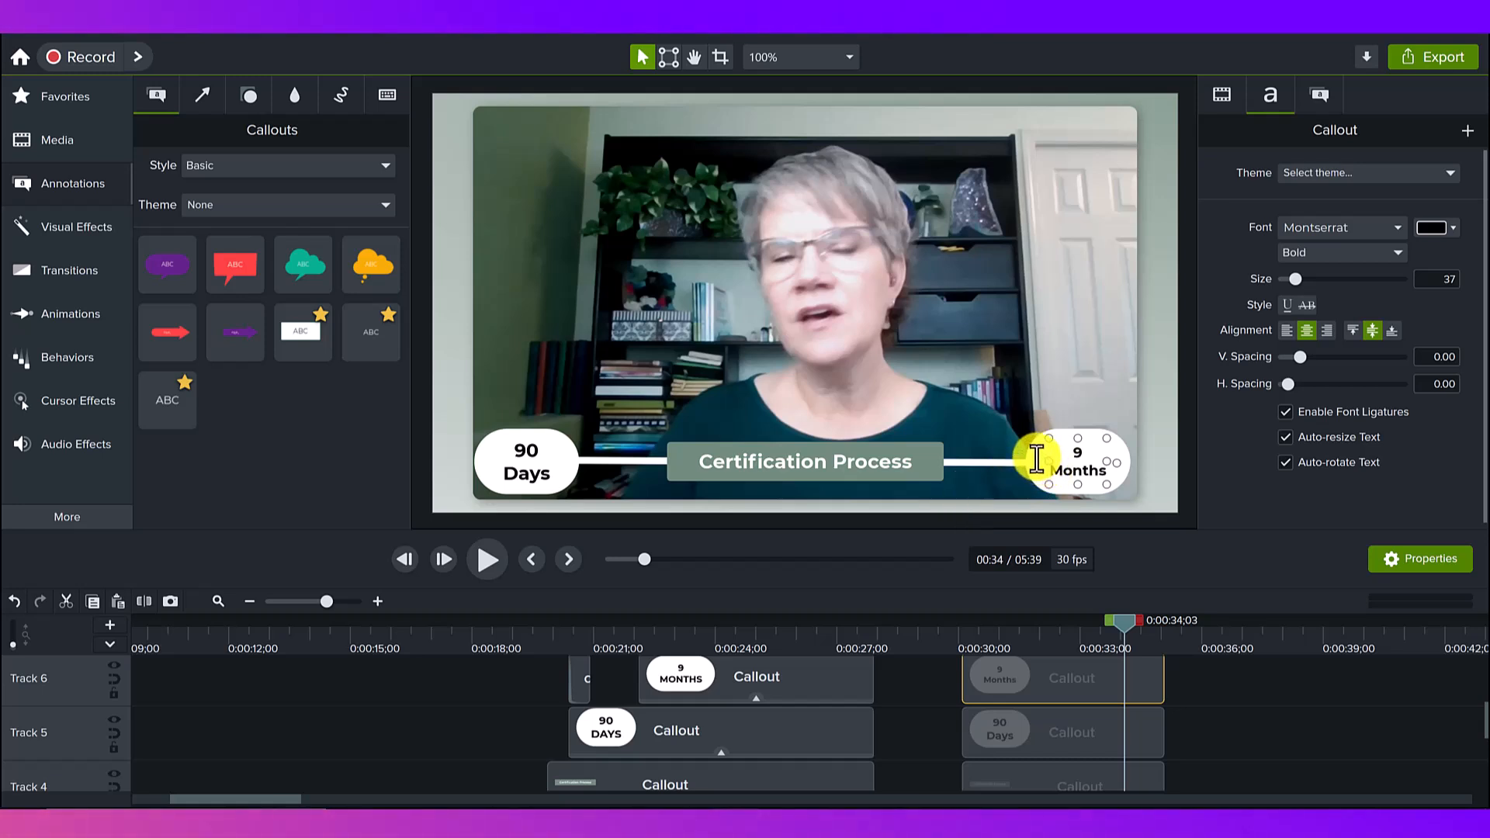
Set the 9 Months text size to 42, widen its bubble and nudge it over the line's end, comparing it with the original graphic
{"action": "left_click_drag", "start_coordinate": [1046, 462], "coordinate": [1038, 461]}
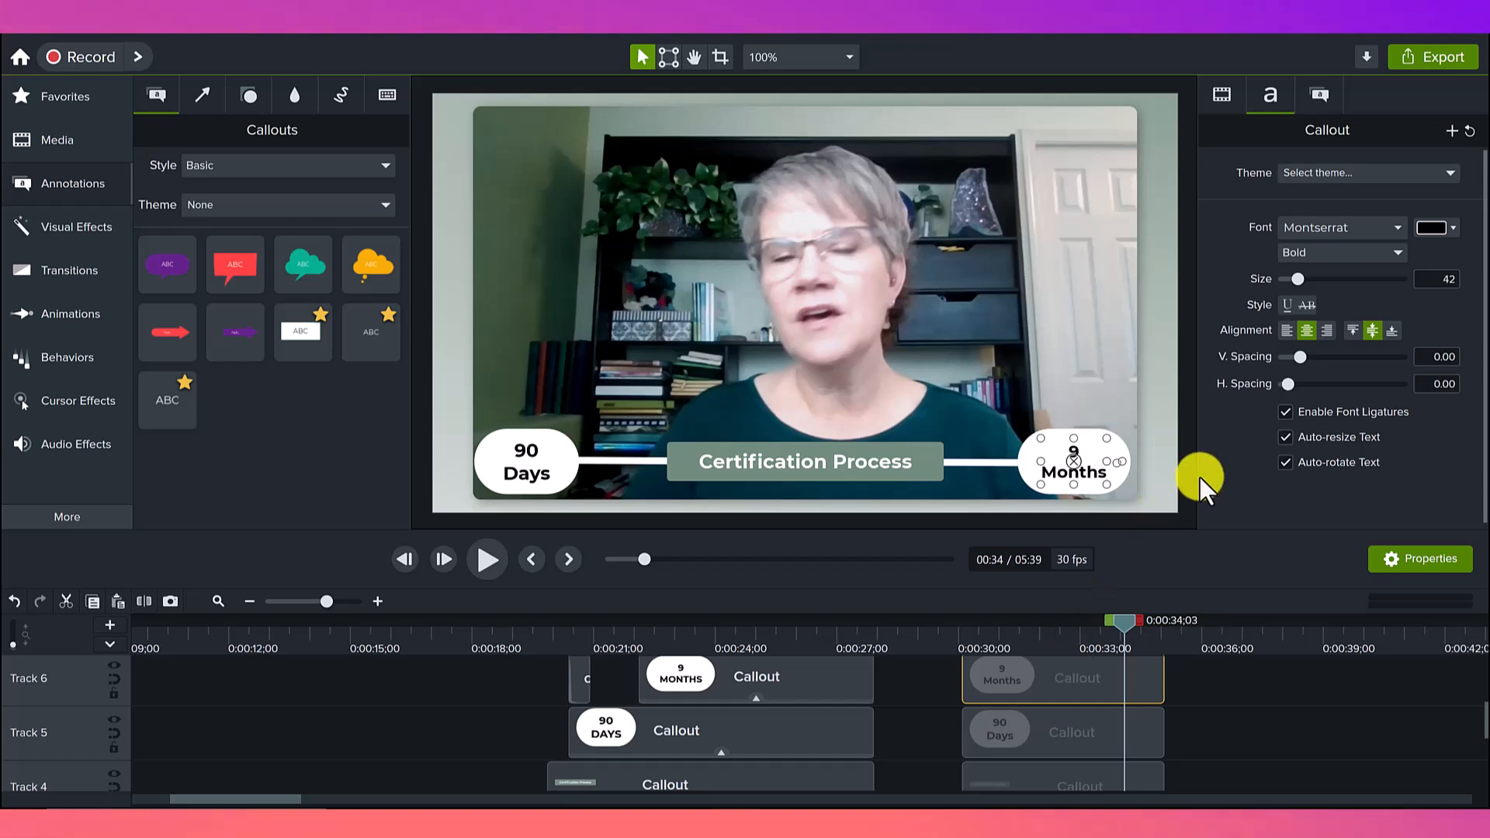
{"action": "left_click", "coordinate": [1093, 515]}
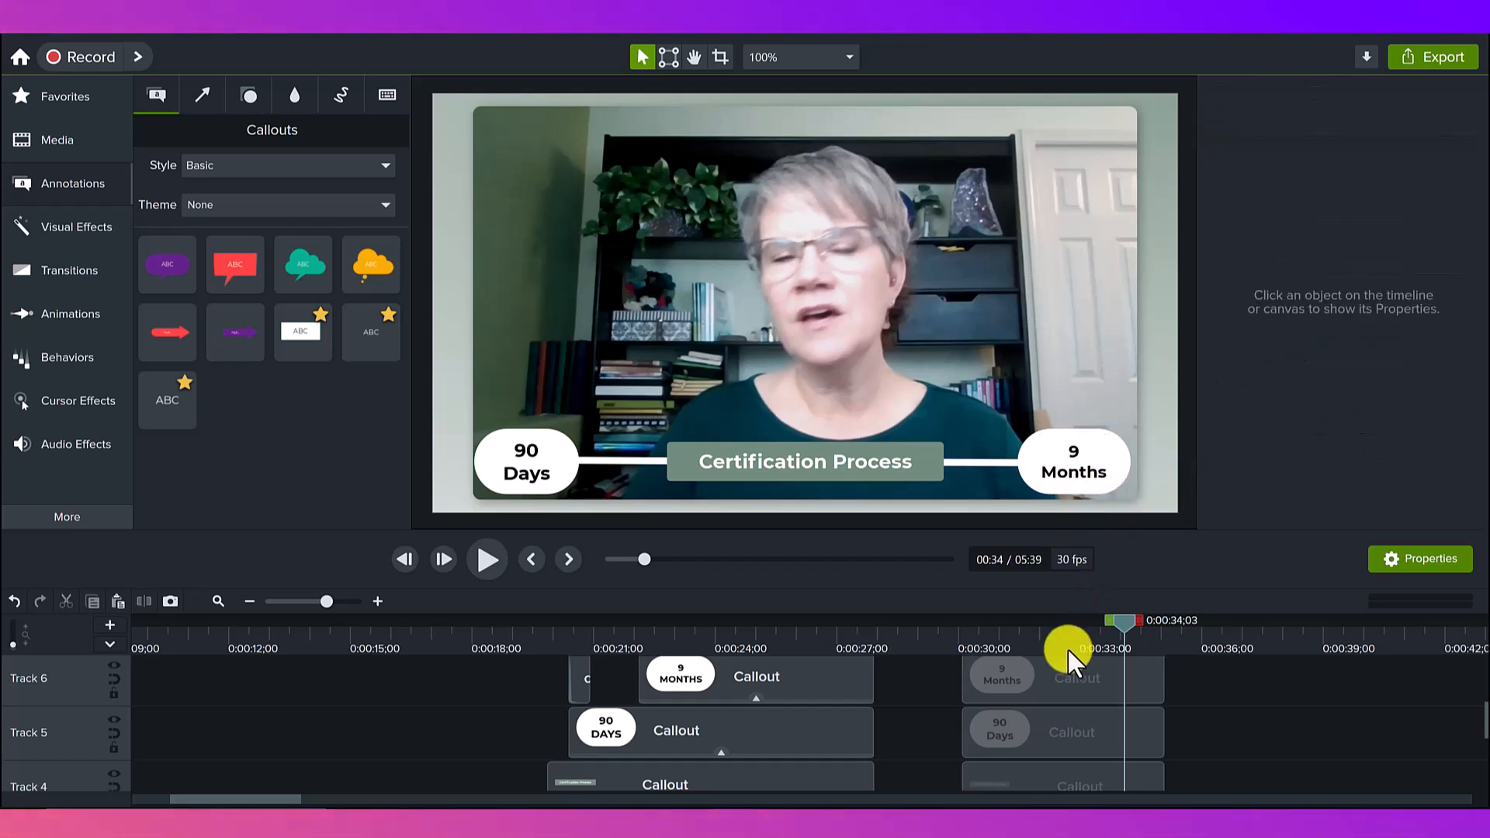
{"action": "left_click", "coordinate": [1042, 681]}
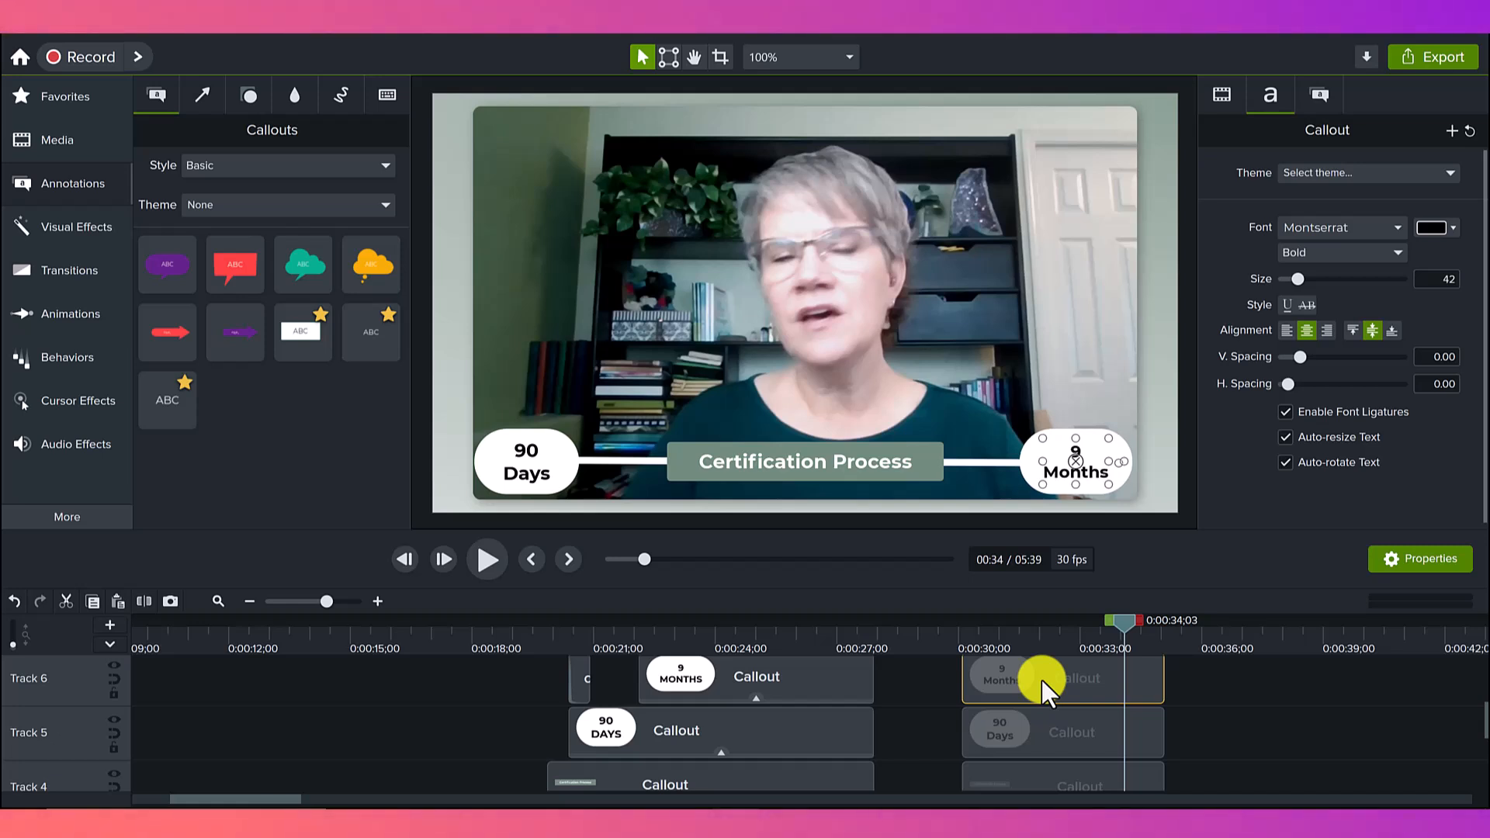
{"action": "left_click", "coordinate": [709, 630]}
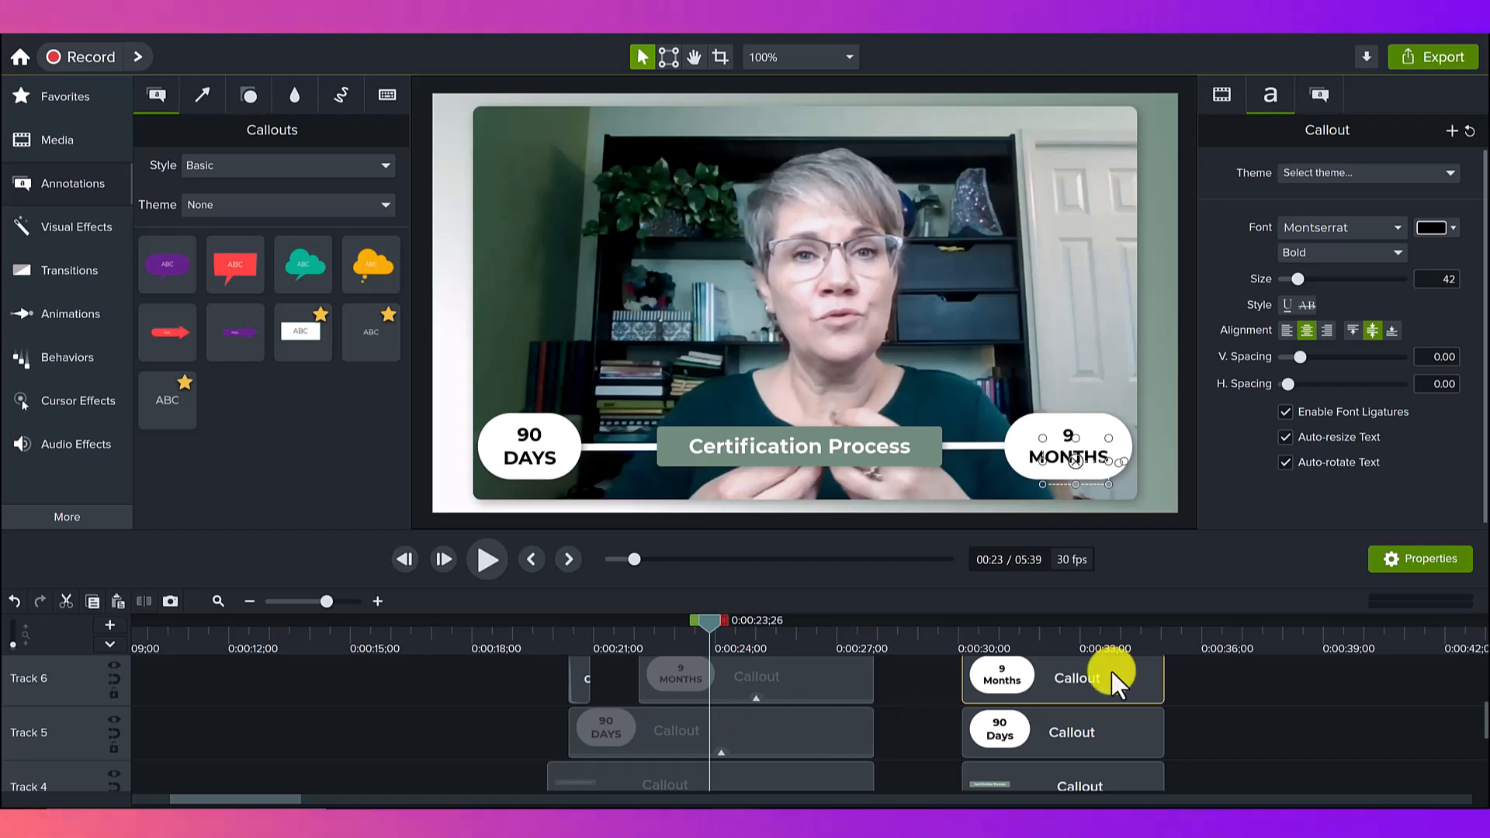
{"action": "left_click", "coordinate": [949, 750]}
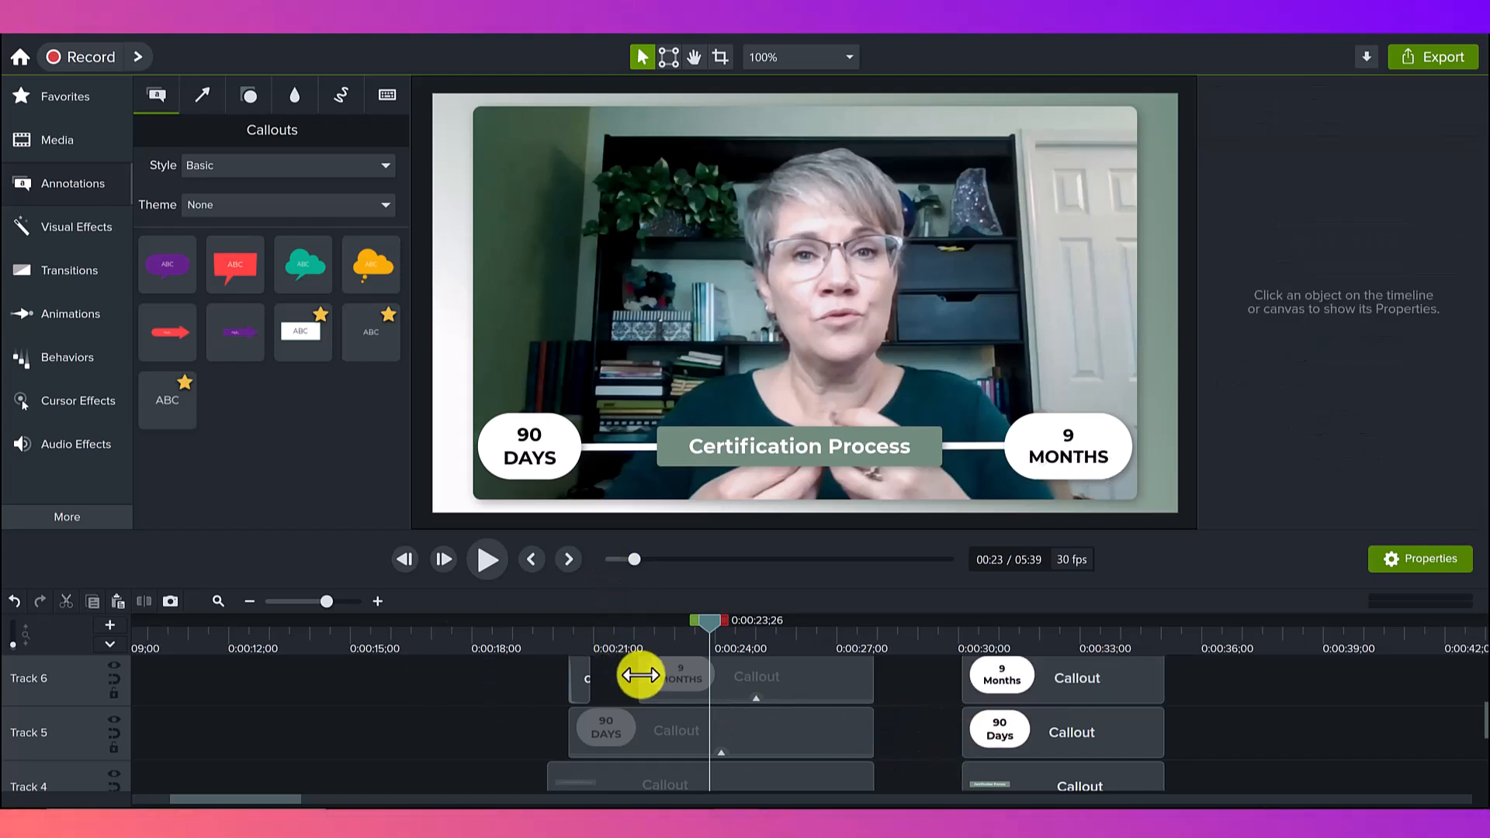
Apply a Drop Shadow to the new line, label and both bubble clips together on Tracks 3 to 6
{"action": "left_click", "coordinate": [1006, 633]}
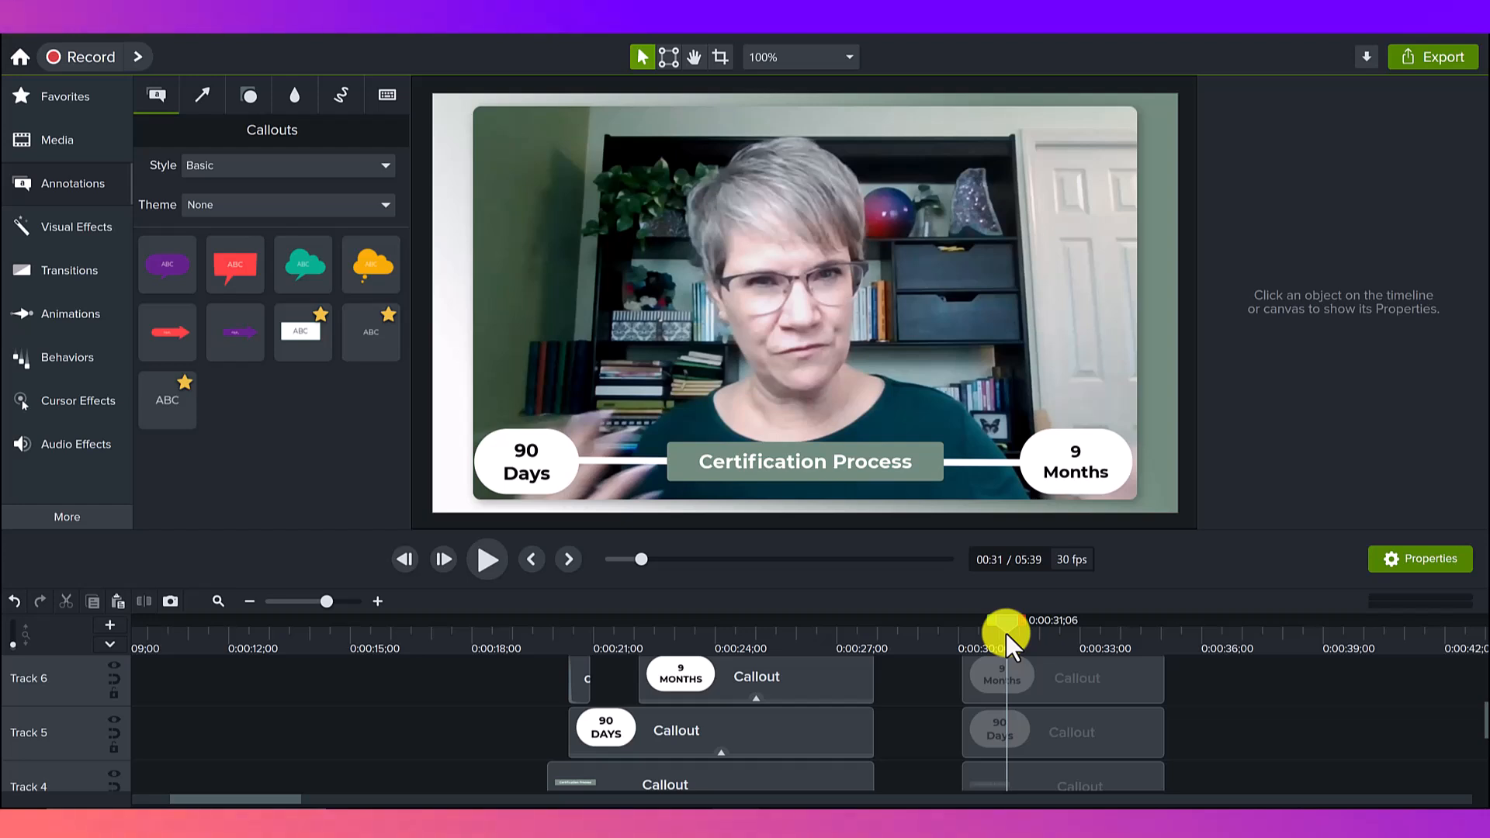
{"action": "scroll", "coordinate": [983, 694], "scroll_direction": "down", "scroll_amount": 2}
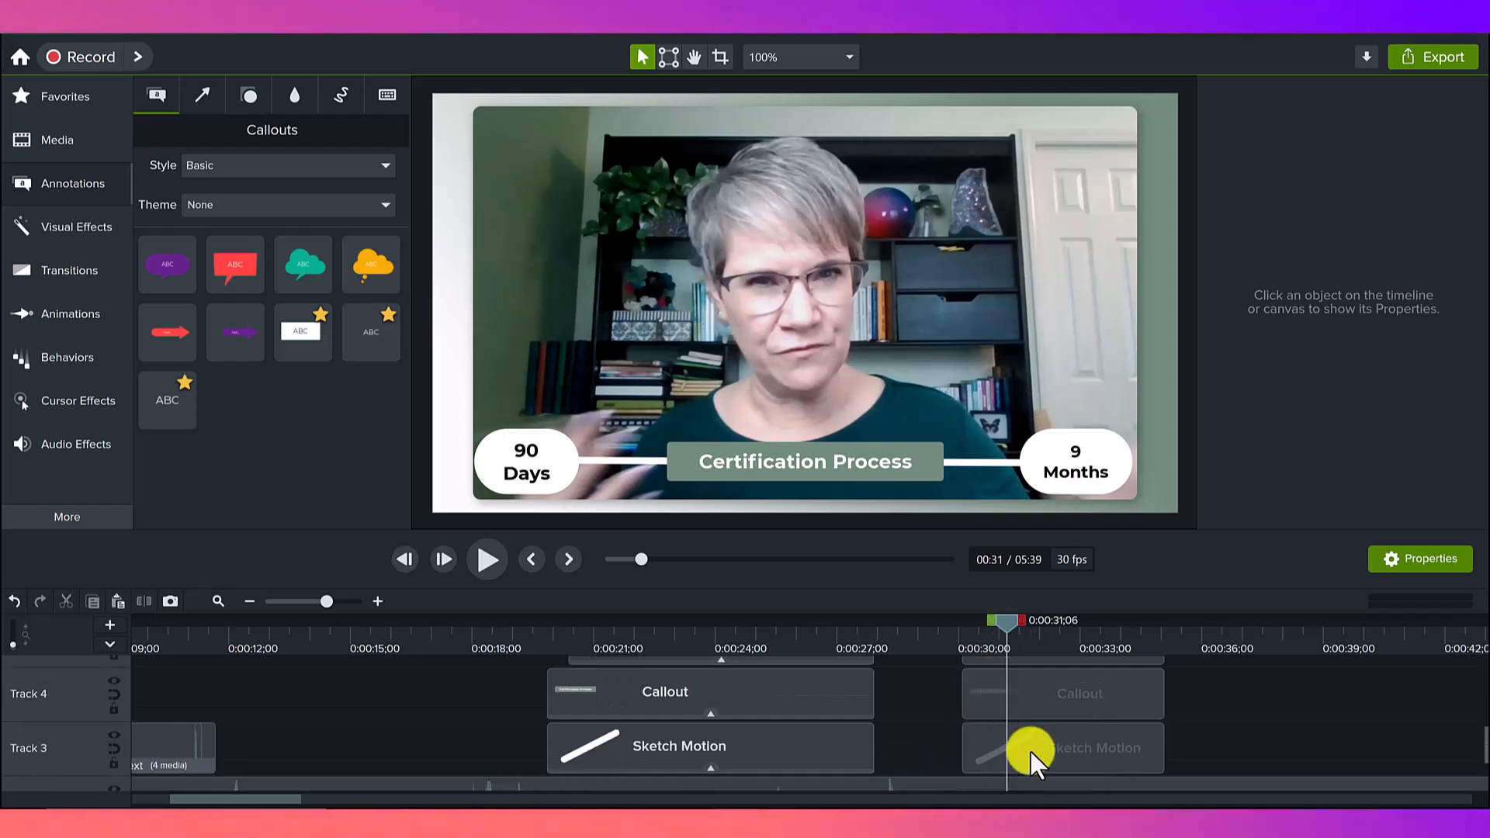
{"action": "left_click", "coordinate": [1030, 750]}
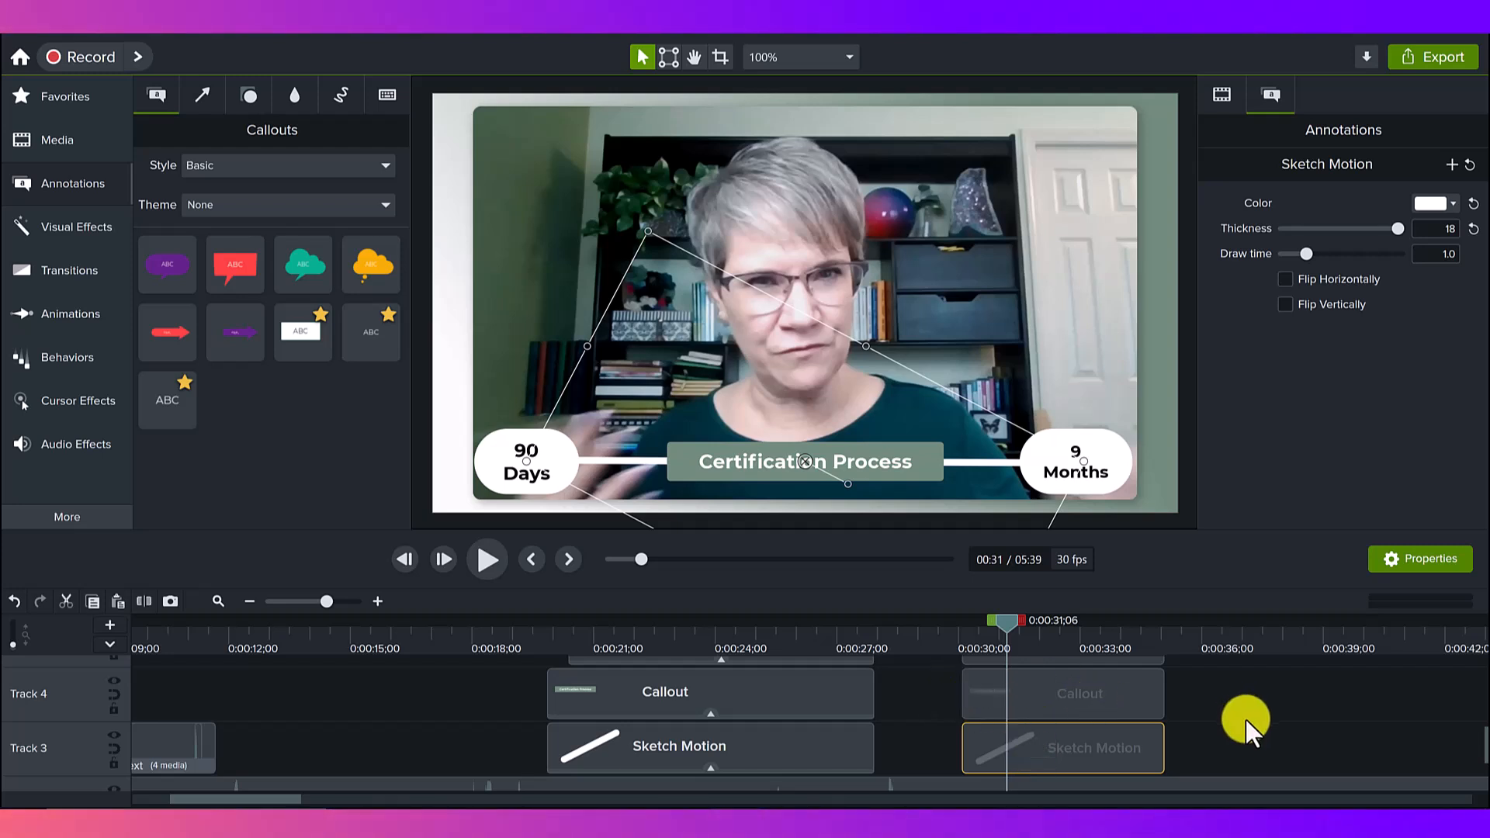
{"action": "scroll", "coordinate": [1246, 721], "scroll_direction": "up", "scroll_amount": 2}
{"action": "scroll", "coordinate": [1245, 720], "scroll_direction": "up", "scroll_amount": 1}
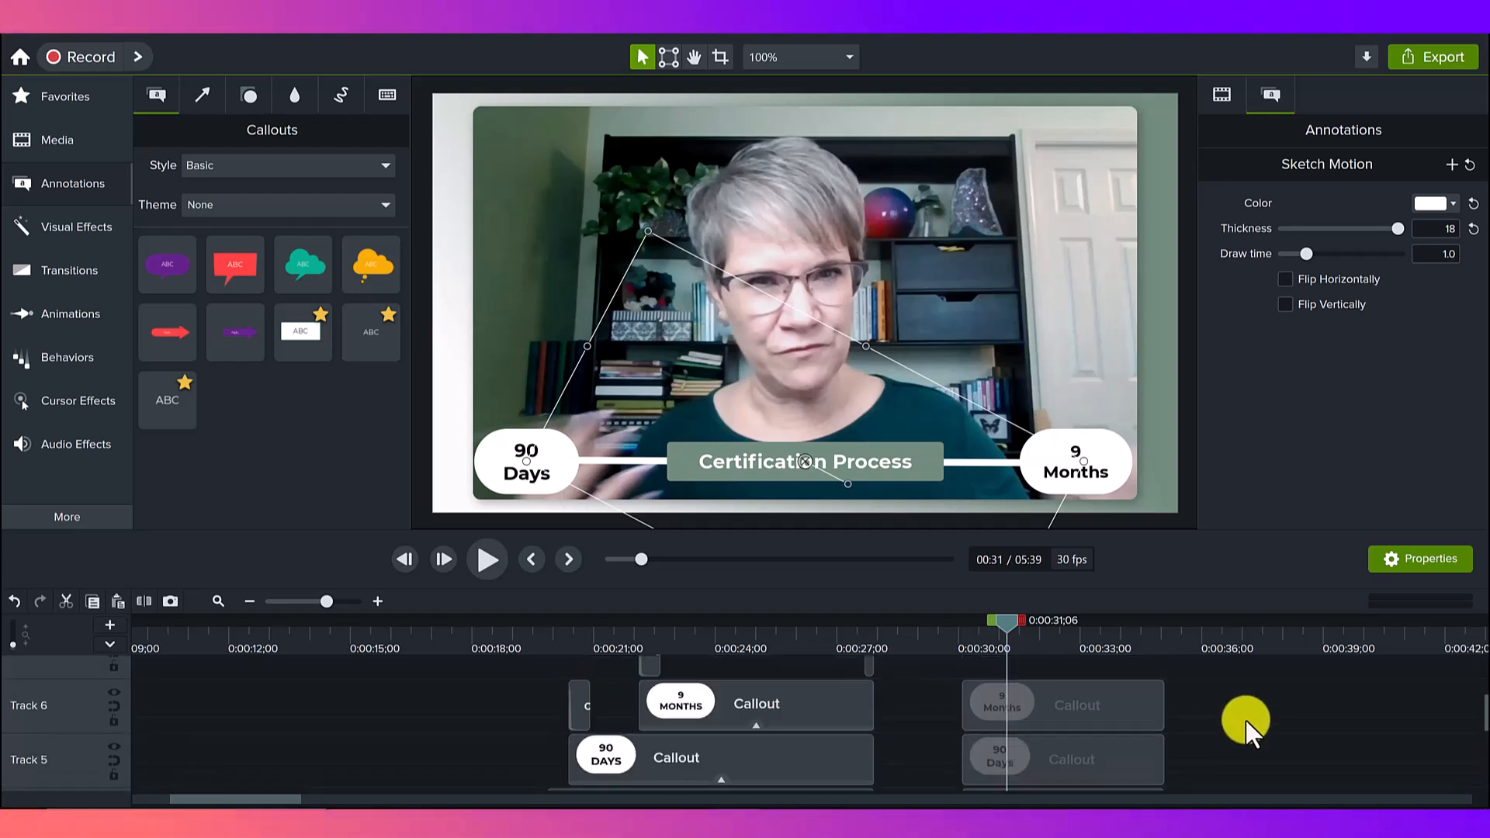
{"action": "mouse_move", "coordinate": [1185, 721]}
{"action": "left_mouse_down"}
{"action": "mouse_move", "coordinate": [1070, 746]}
{"action": "mouse_move", "coordinate": [1069, 774]}
{"action": "mouse_move", "coordinate": [1057, 732]}
{"action": "mouse_move", "coordinate": [1010, 686]}
{"action": "left_mouse_up"}
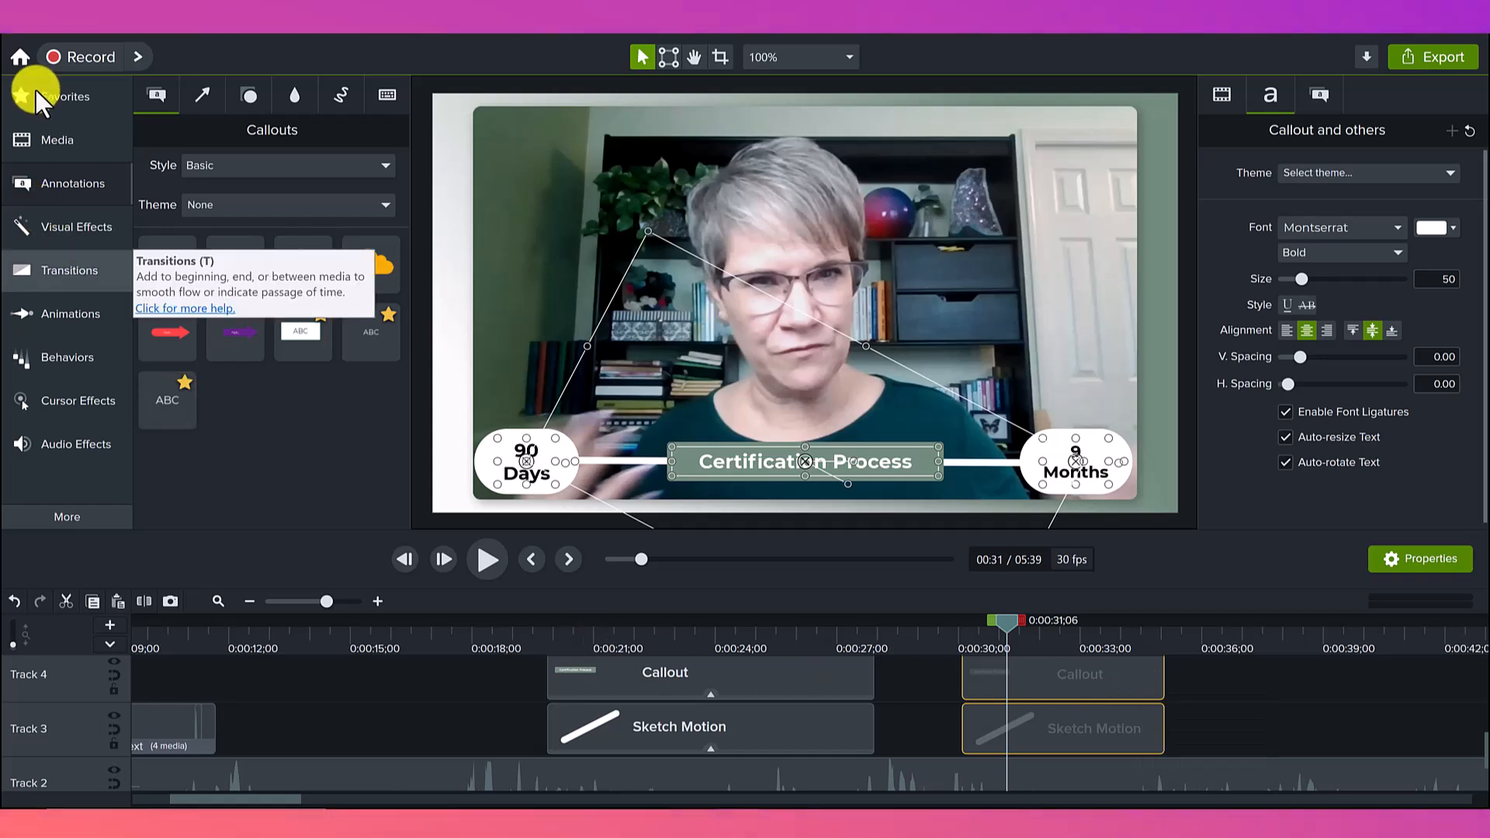
{"action": "left_click", "coordinate": [66, 97]}
{"action": "scroll", "coordinate": [238, 393], "scroll_direction": "down", "scroll_amount": 5}
{"action": "scroll", "coordinate": [243, 402], "scroll_direction": "down", "scroll_amount": 5}
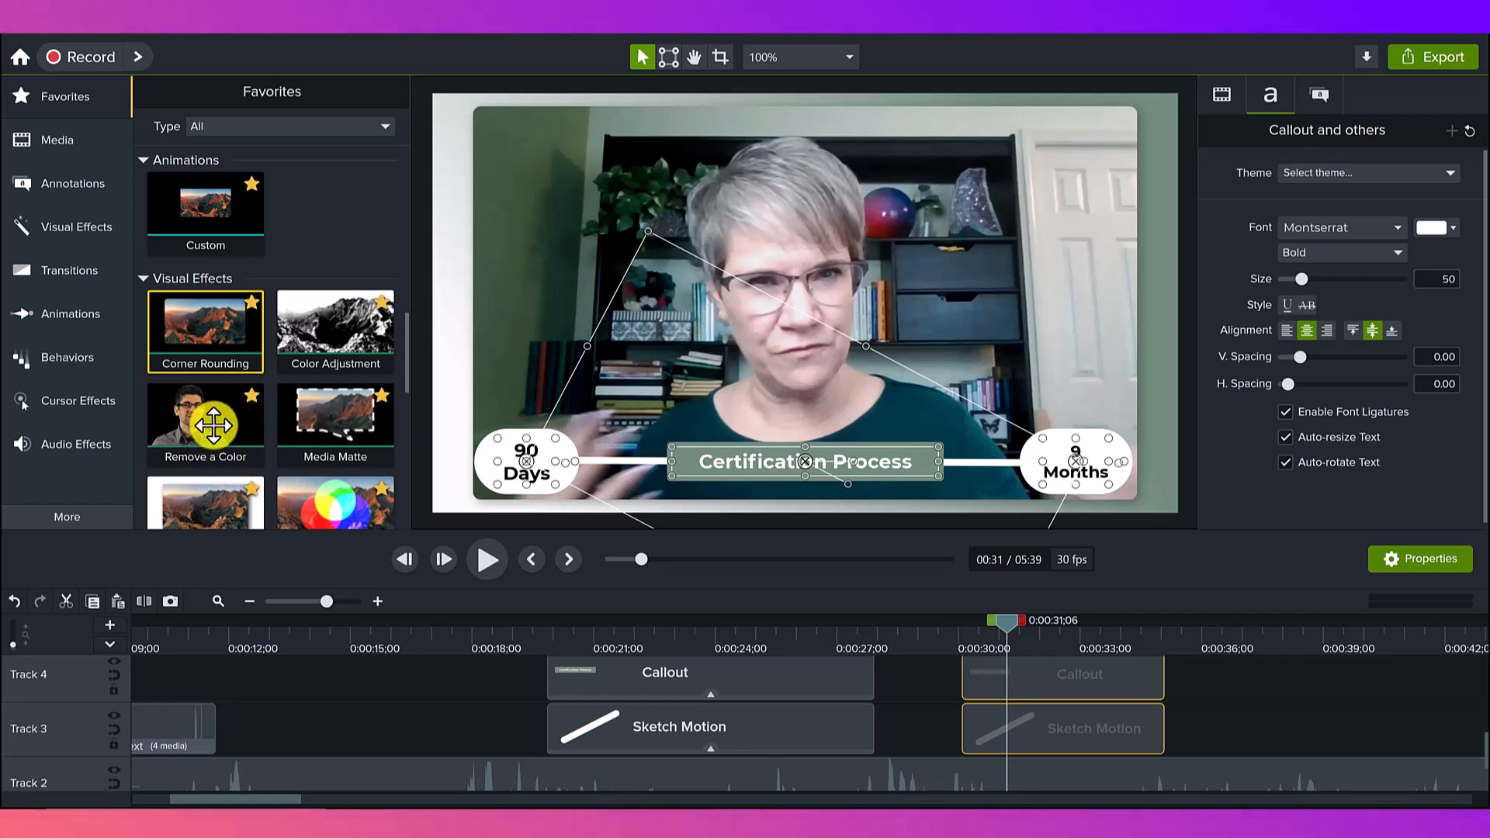
{"action": "scroll", "coordinate": [207, 471], "scroll_direction": "down", "scroll_amount": 1}
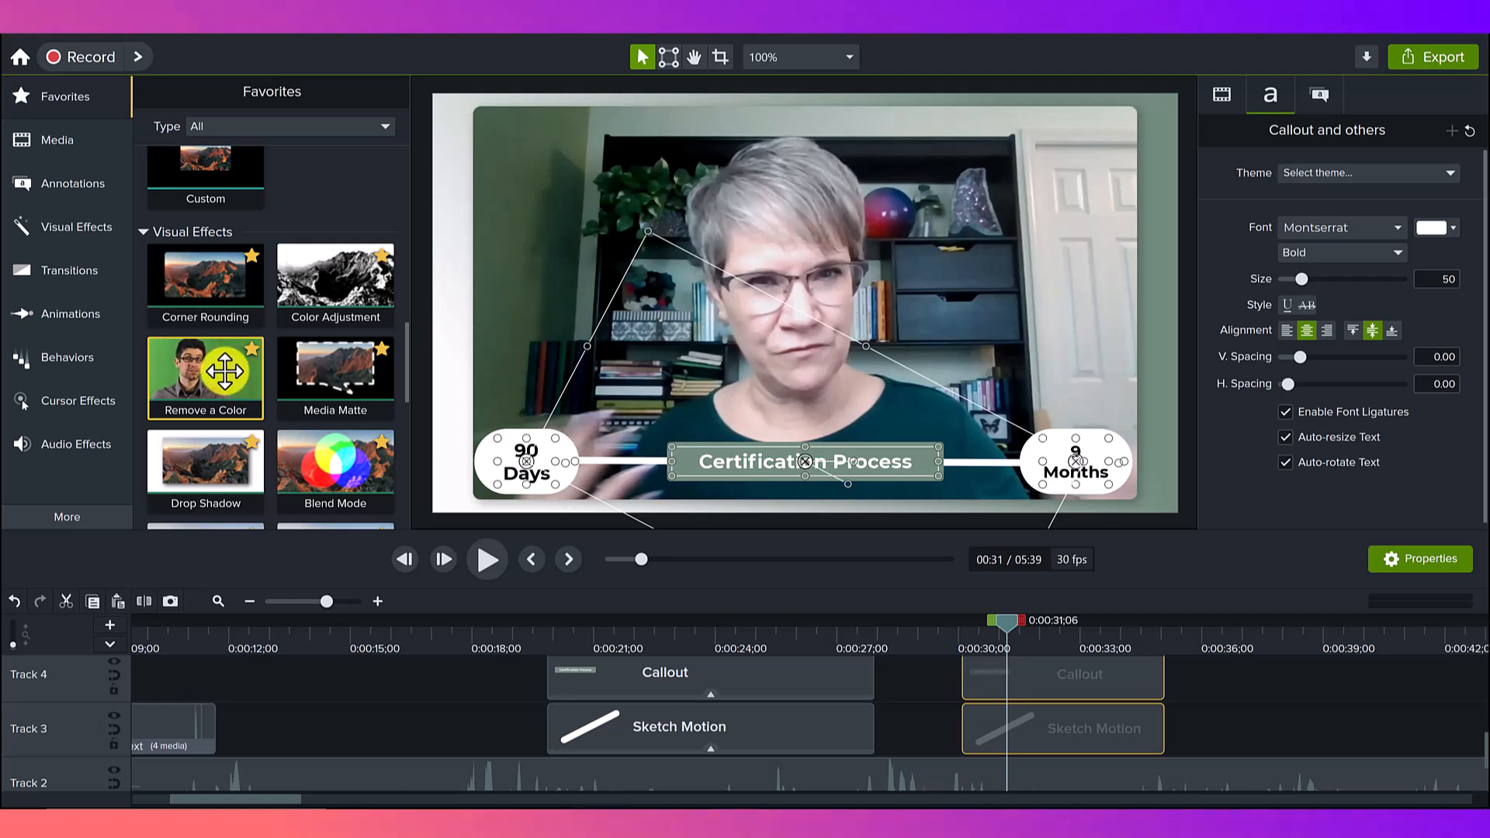
{"action": "mouse_move", "coordinate": [226, 453]}
{"action": "left_mouse_down"}
{"action": "mouse_move", "coordinate": [798, 492]}
{"action": "mouse_move", "coordinate": [1052, 632]}
{"action": "mouse_move", "coordinate": [1063, 676]}
{"action": "left_mouse_up"}
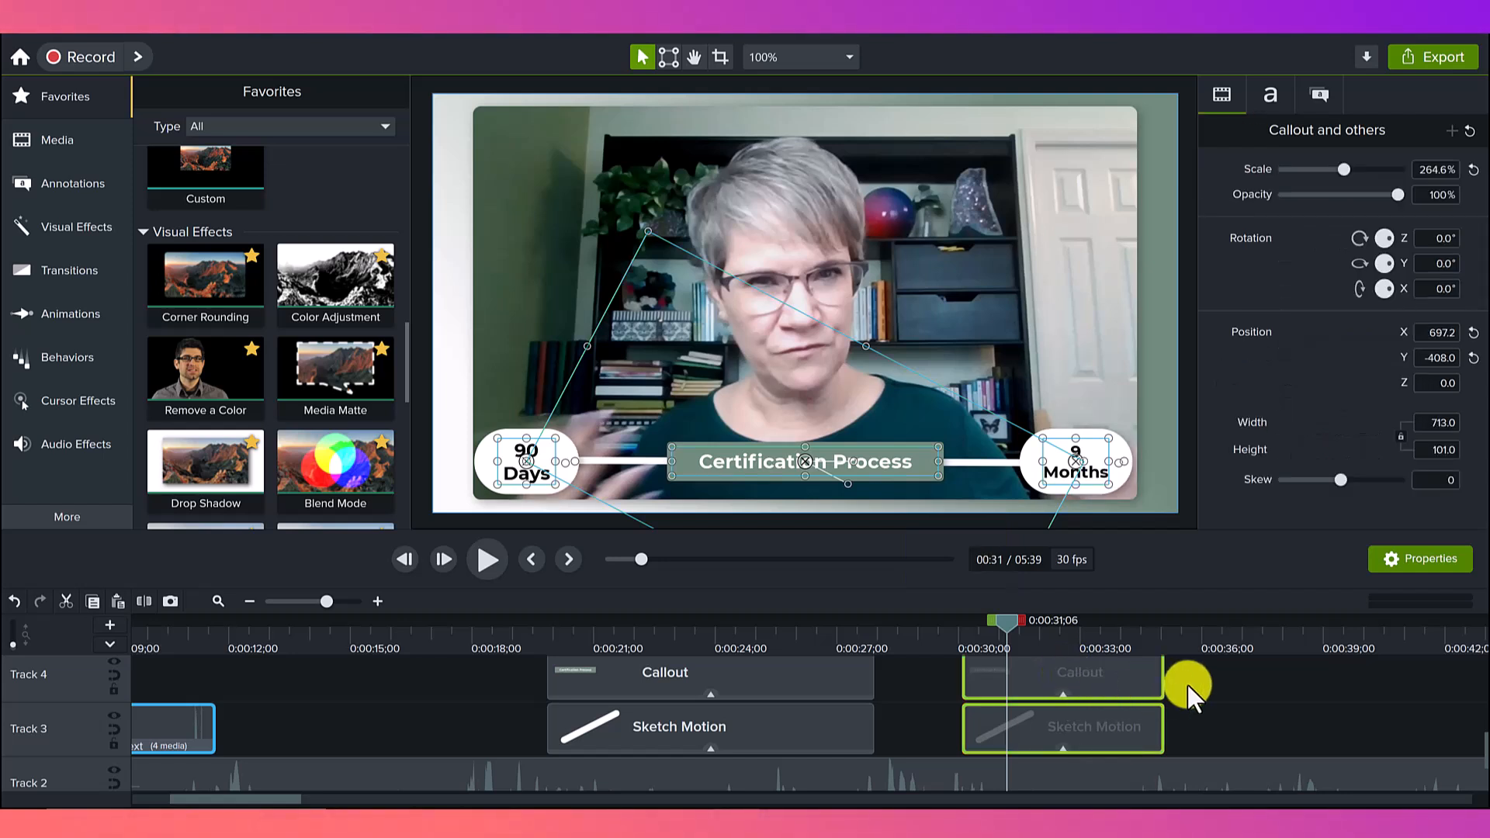
{"action": "left_click", "coordinate": [1190, 450]}
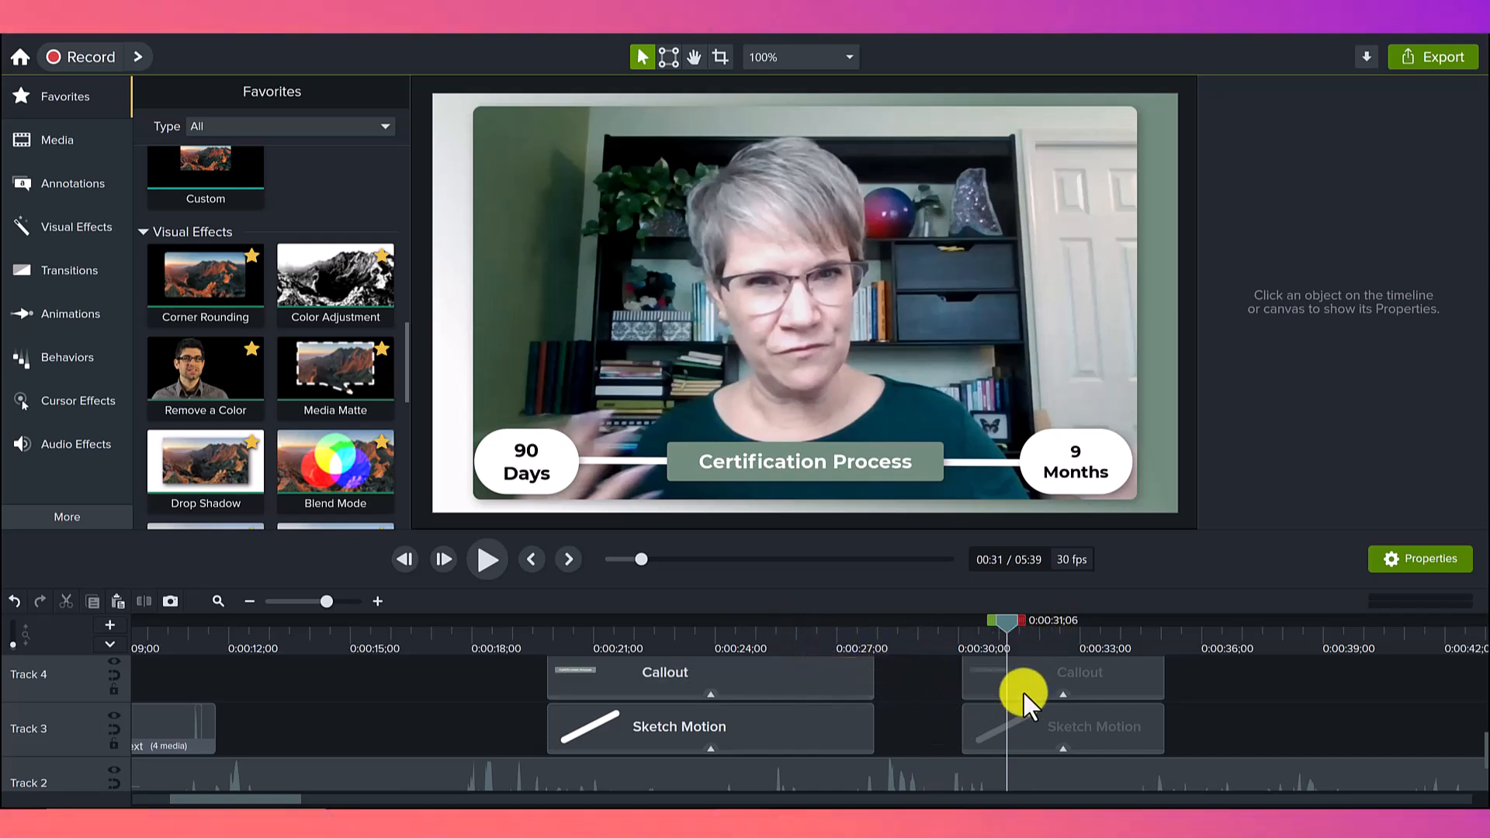
Check the new clips for the added effect and scrub through the original and rebuilt graphics to compare their animation
{"action": "scroll", "coordinate": [1022, 701], "scroll_direction": "up", "scroll_amount": 3}
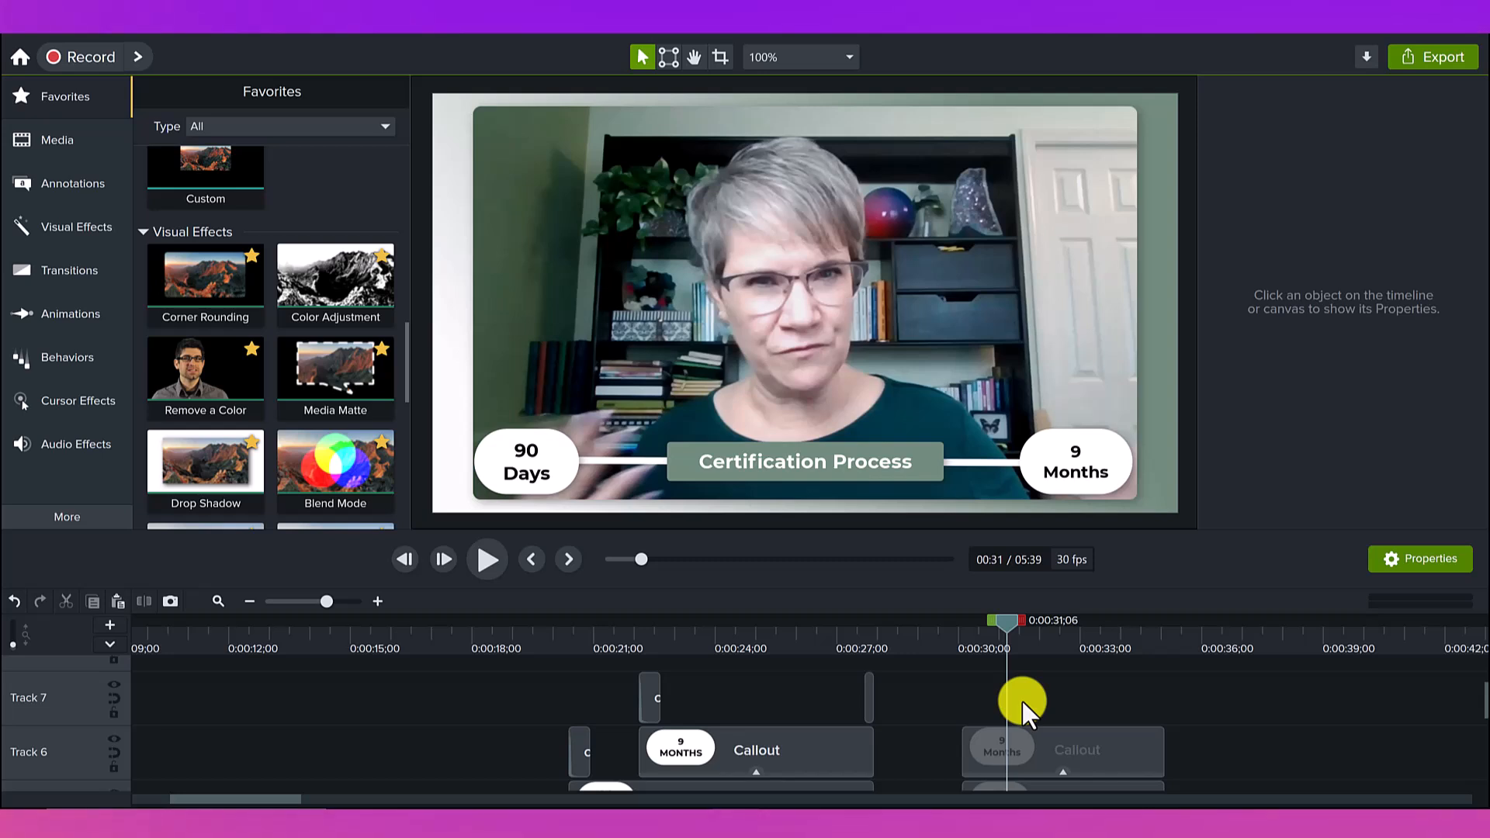
{"action": "scroll", "coordinate": [1022, 701], "scroll_direction": "down", "scroll_amount": 3}
{"action": "scroll", "coordinate": [1125, 711], "scroll_direction": "down", "scroll_amount": 1}
{"action": "scroll", "coordinate": [1125, 712], "scroll_direction": "up", "scroll_amount": 2}
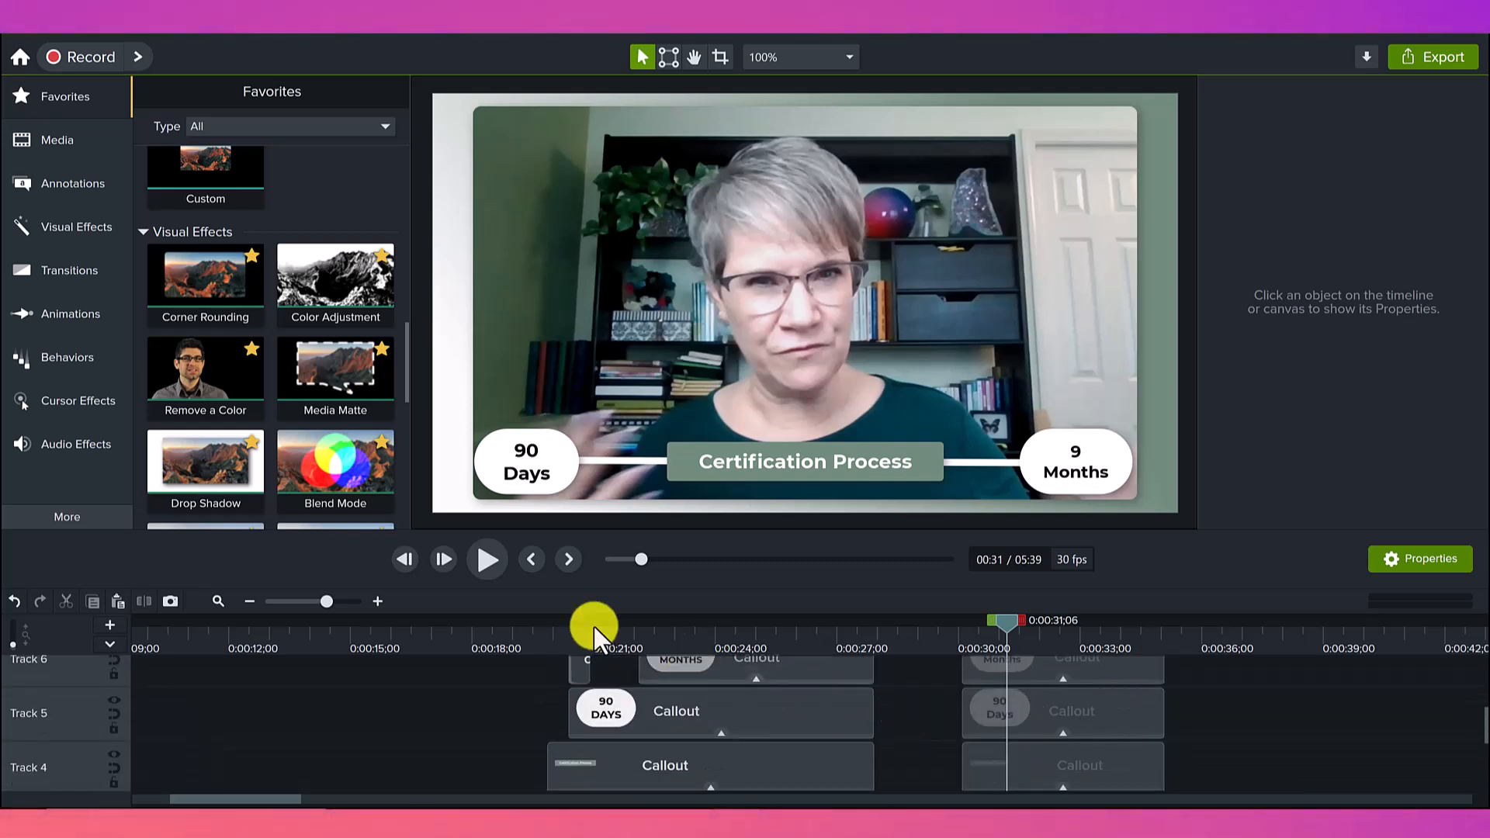
{"action": "left_click", "coordinate": [542, 633]}
{"action": "left_click_drag", "start_coordinate": [568, 630], "coordinate": [1074, 606]}
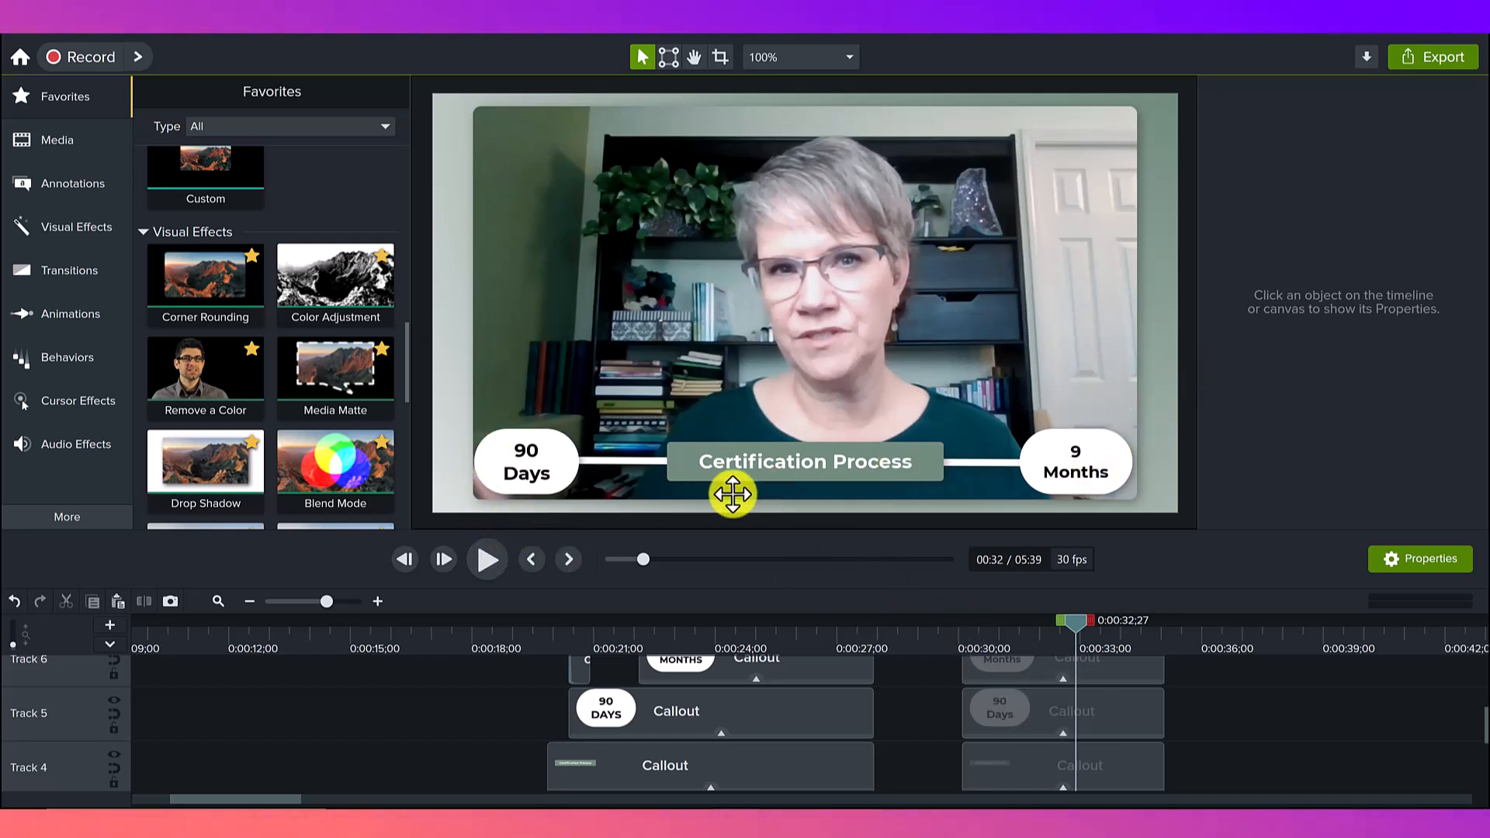
Apply the Sliding behavior to the new Certification Process callout on Track 4 and preview its entrance
{"action": "left_click", "coordinate": [988, 757]}
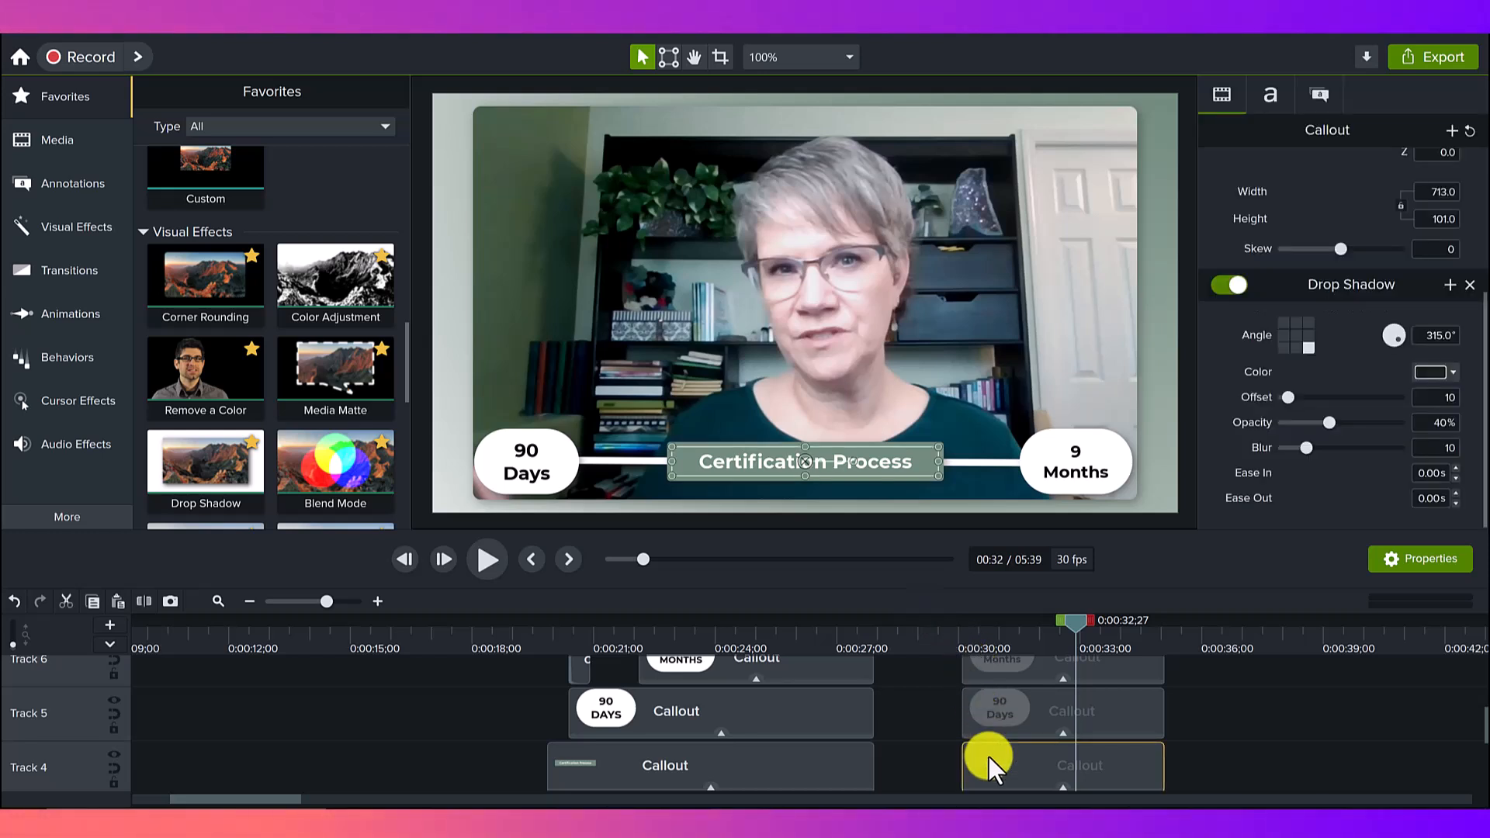
{"action": "left_click", "coordinate": [66, 360]}
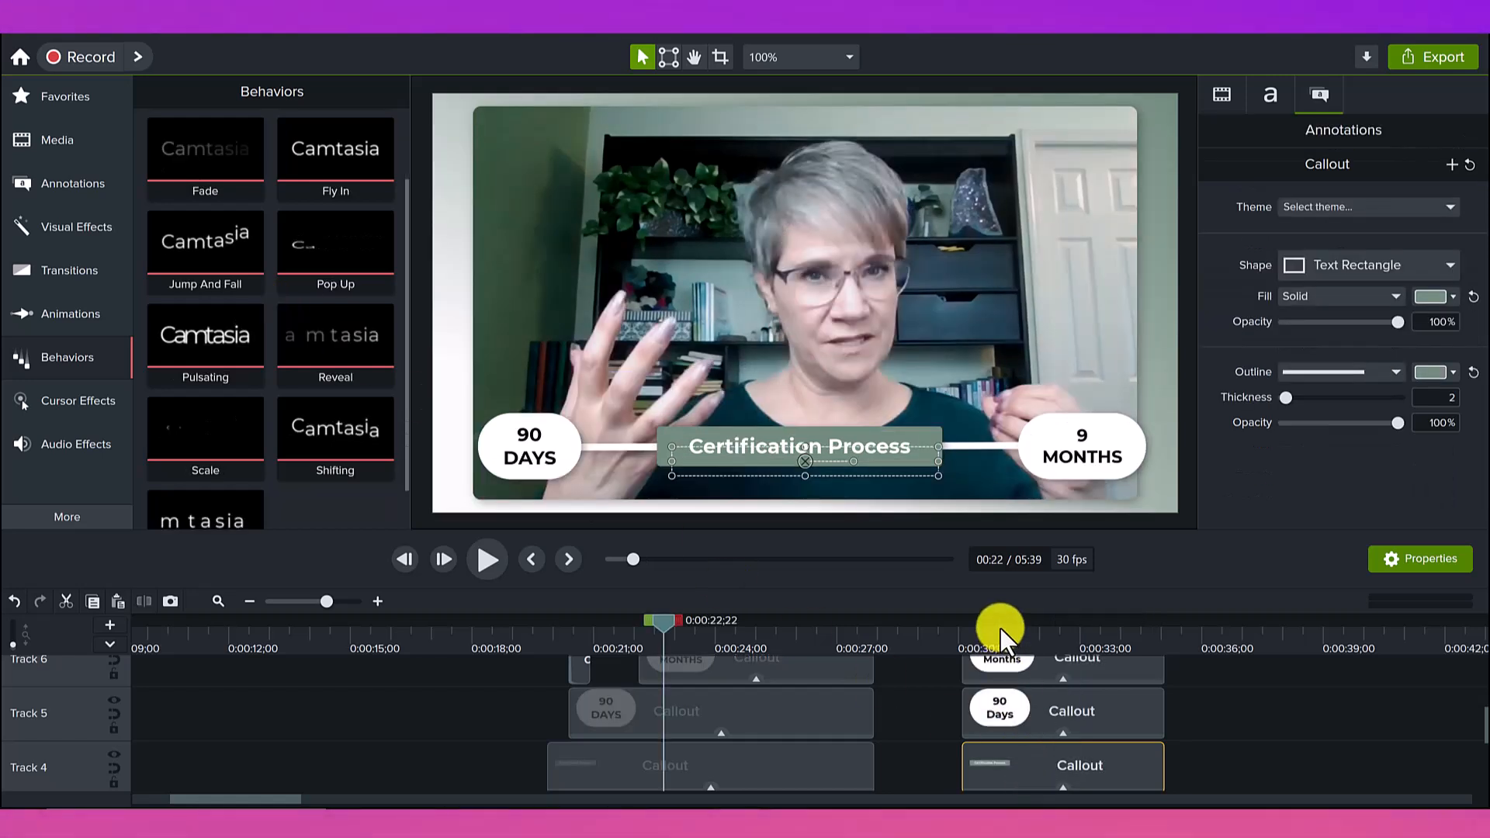
{"action": "left_click", "coordinate": [972, 633]}
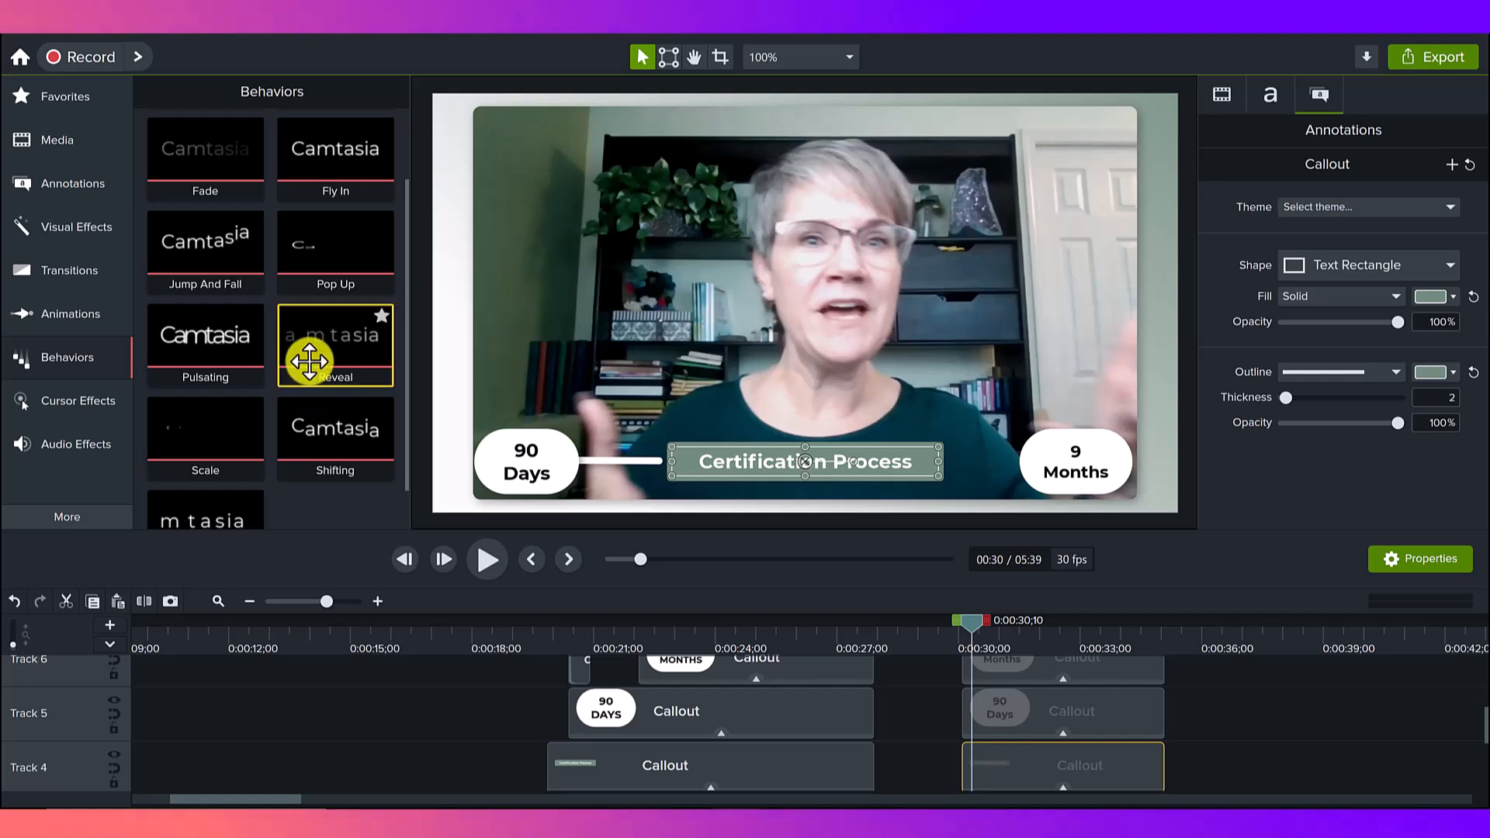
{"action": "scroll", "coordinate": [306, 495], "scroll_direction": "down", "scroll_amount": 1}
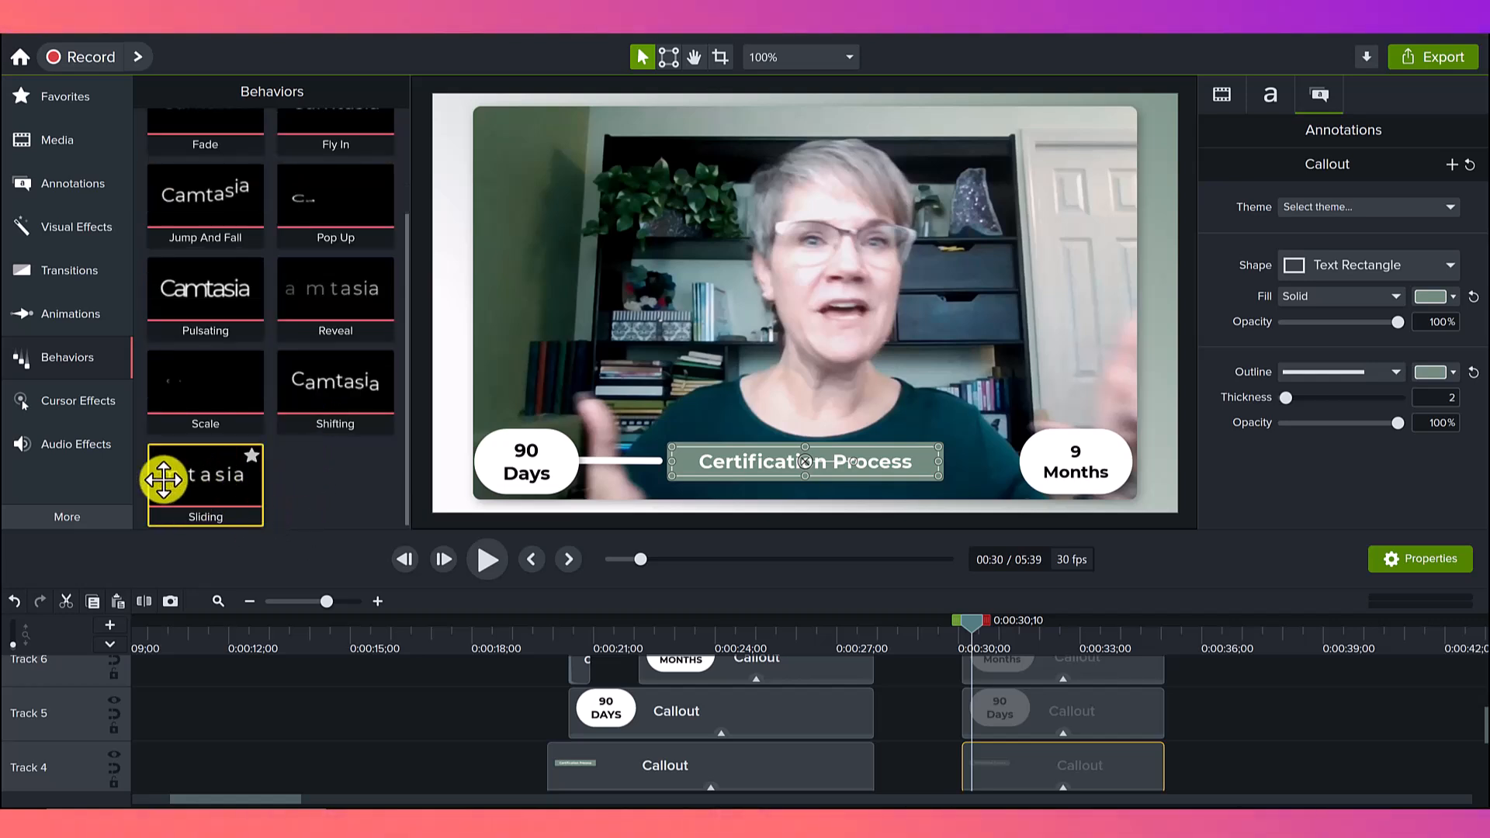
{"action": "scroll", "coordinate": [1091, 710], "scroll_direction": "down", "scroll_amount": 1}
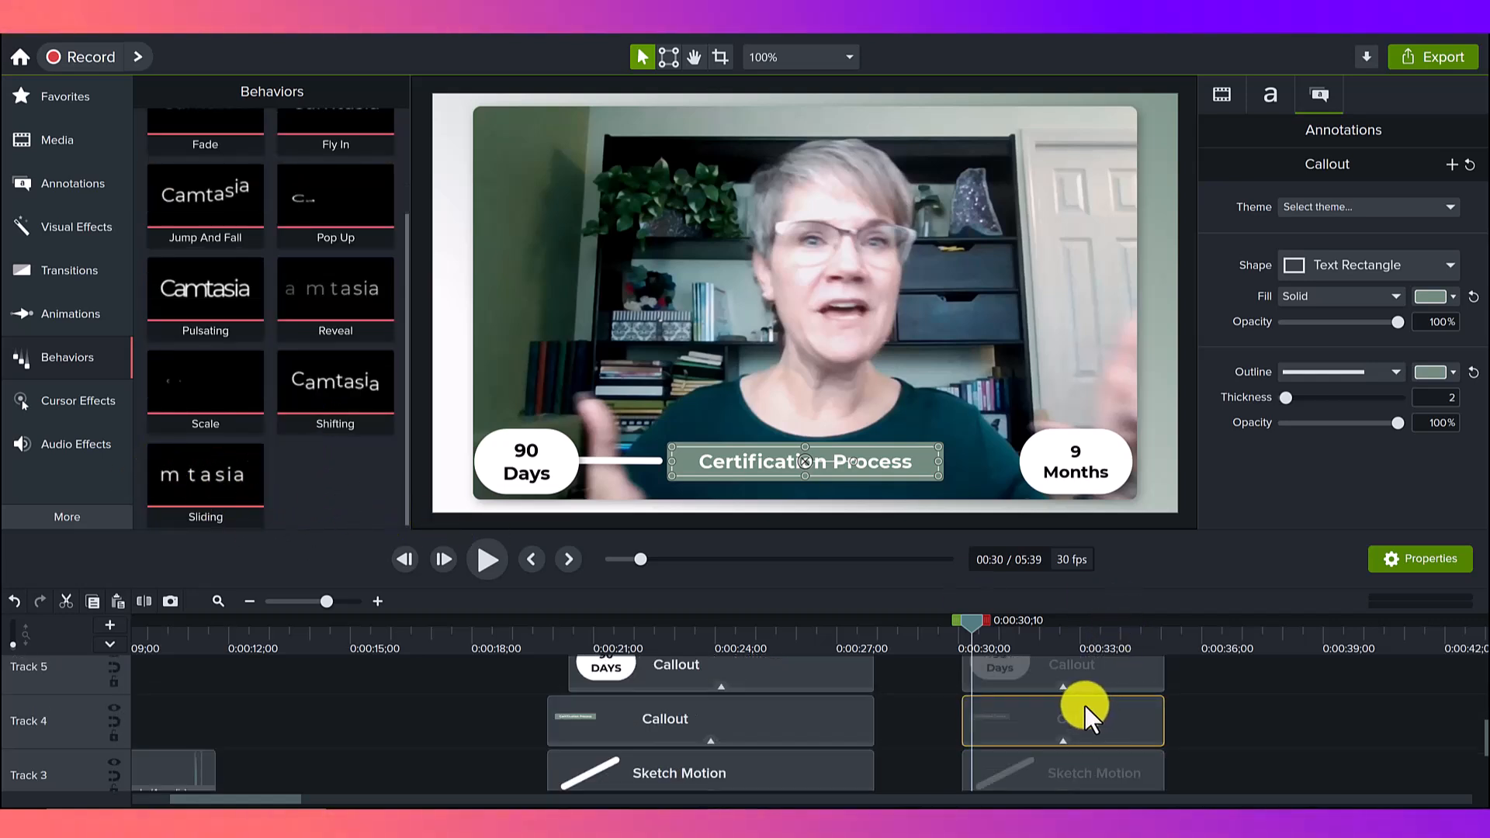
{"action": "left_click_drag", "start_coordinate": [208, 479], "coordinate": [471, 509]}
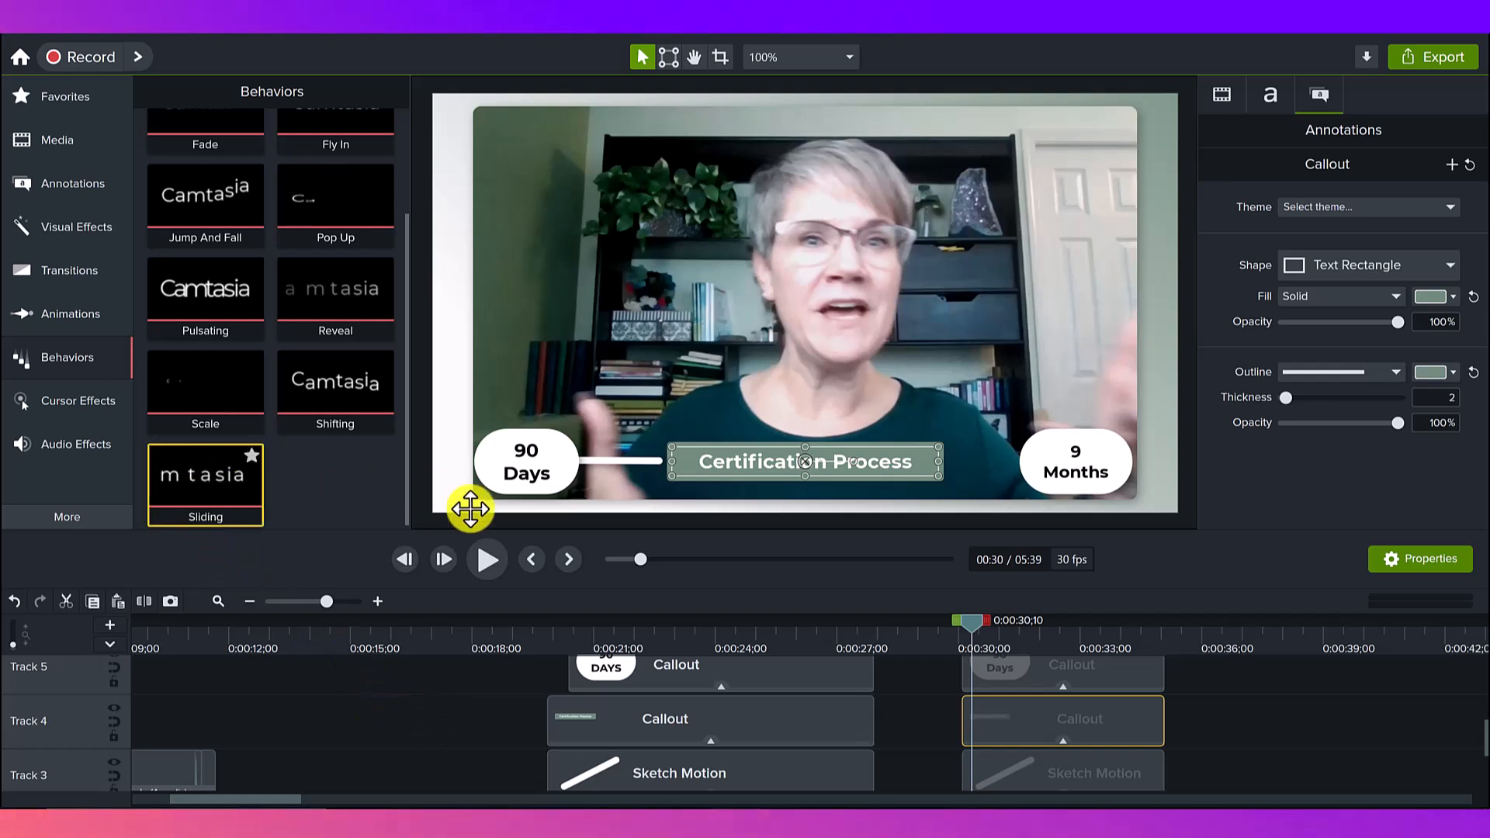
{"action": "left_click_drag", "start_coordinate": [903, 684], "coordinate": [981, 731]}
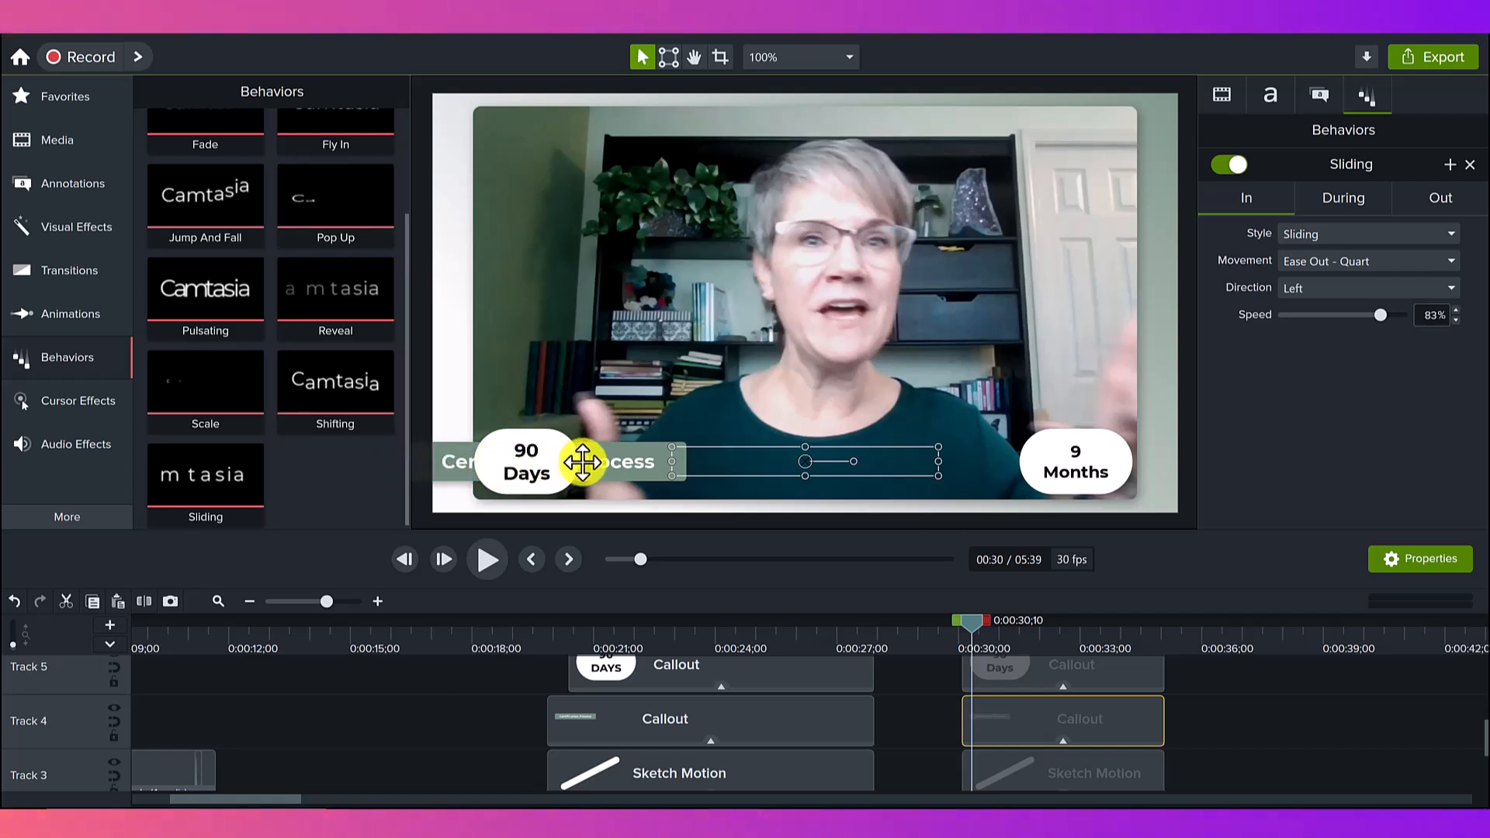
{"action": "left_click_drag", "start_coordinate": [973, 643], "coordinate": [1016, 622]}
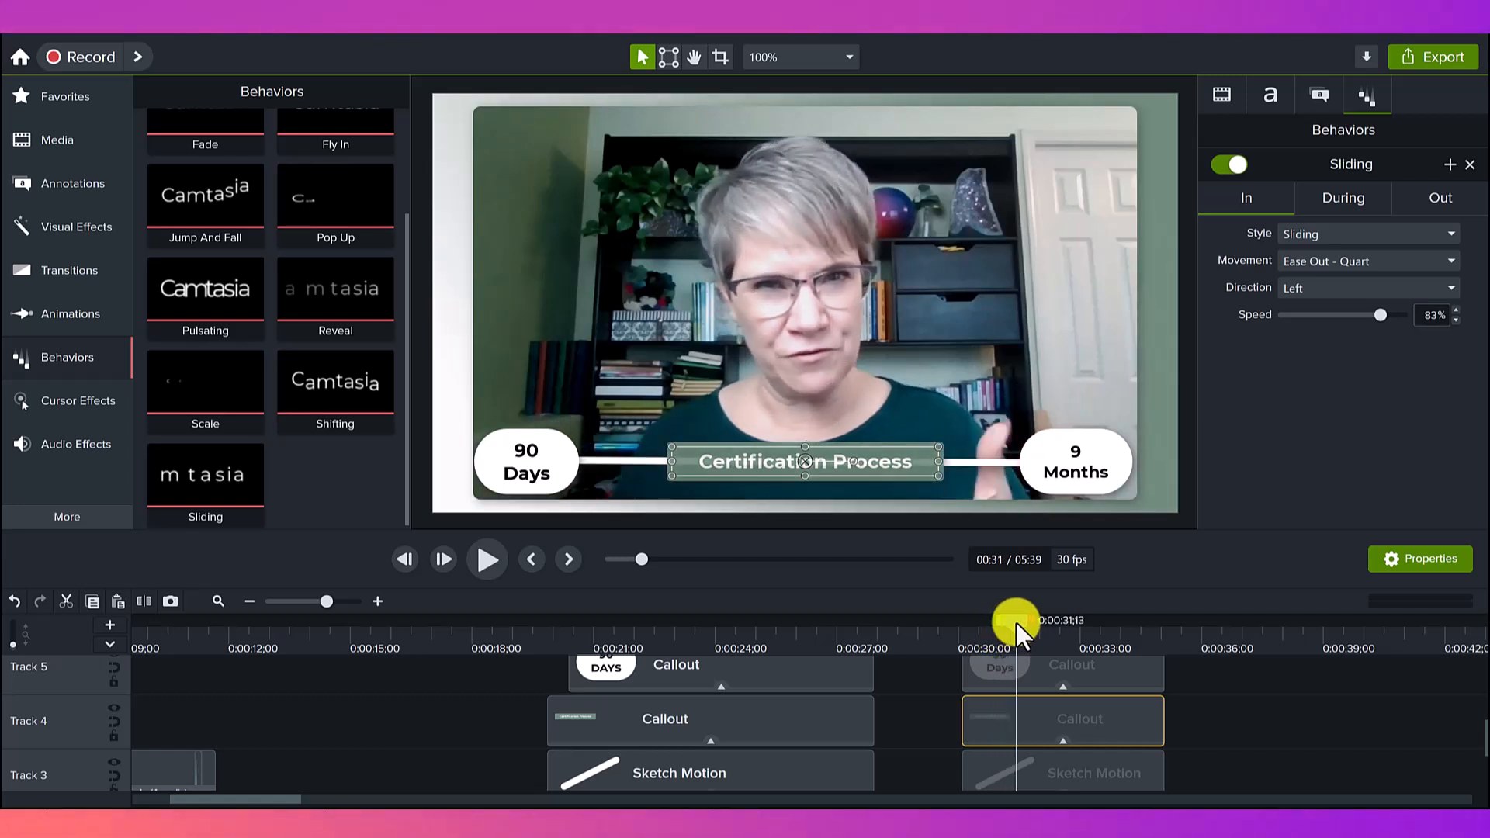
Set the label's In direction to Bottom for the Sliding behavior and preview the entrance
{"action": "left_click", "coordinate": [1334, 289]}
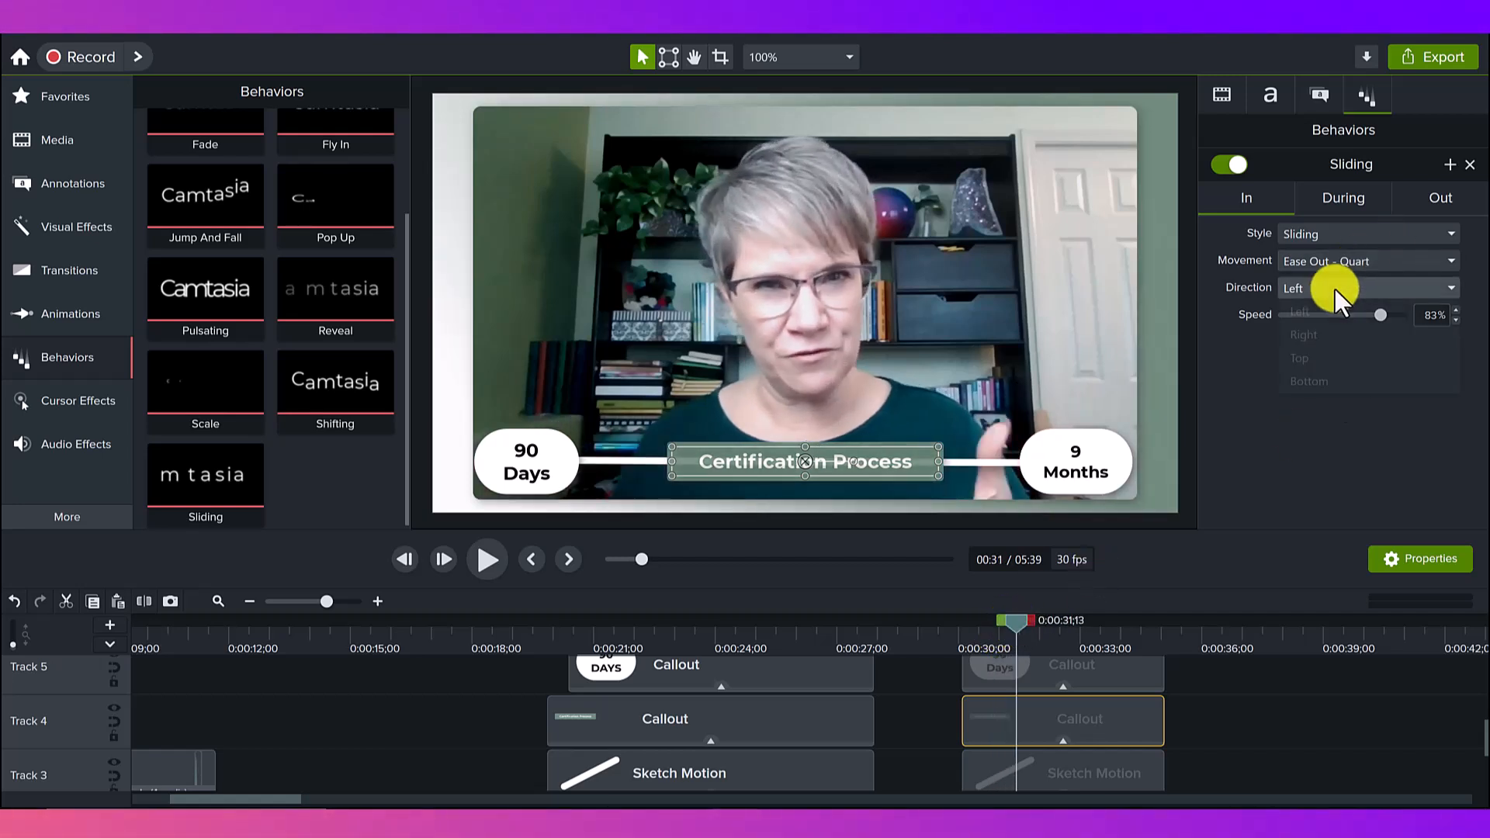
{"action": "left_click", "coordinate": [1302, 382]}
{"action": "left_click", "coordinate": [951, 637]}
{"action": "left_click_drag", "start_coordinate": [958, 637], "coordinate": [1015, 635]}
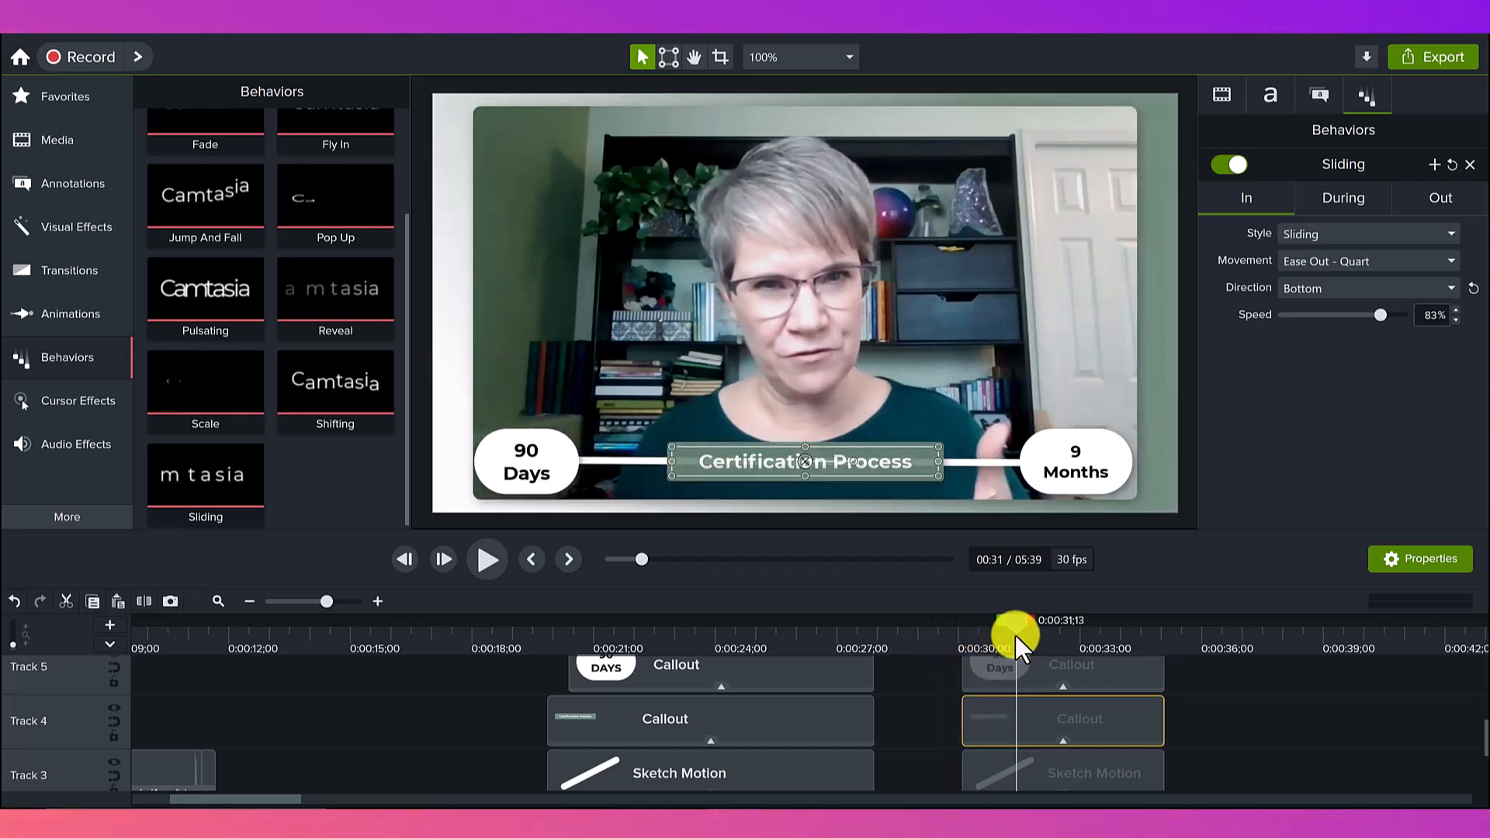
Preview the label's During phase and set its style to None
{"action": "left_click", "coordinate": [1350, 198]}
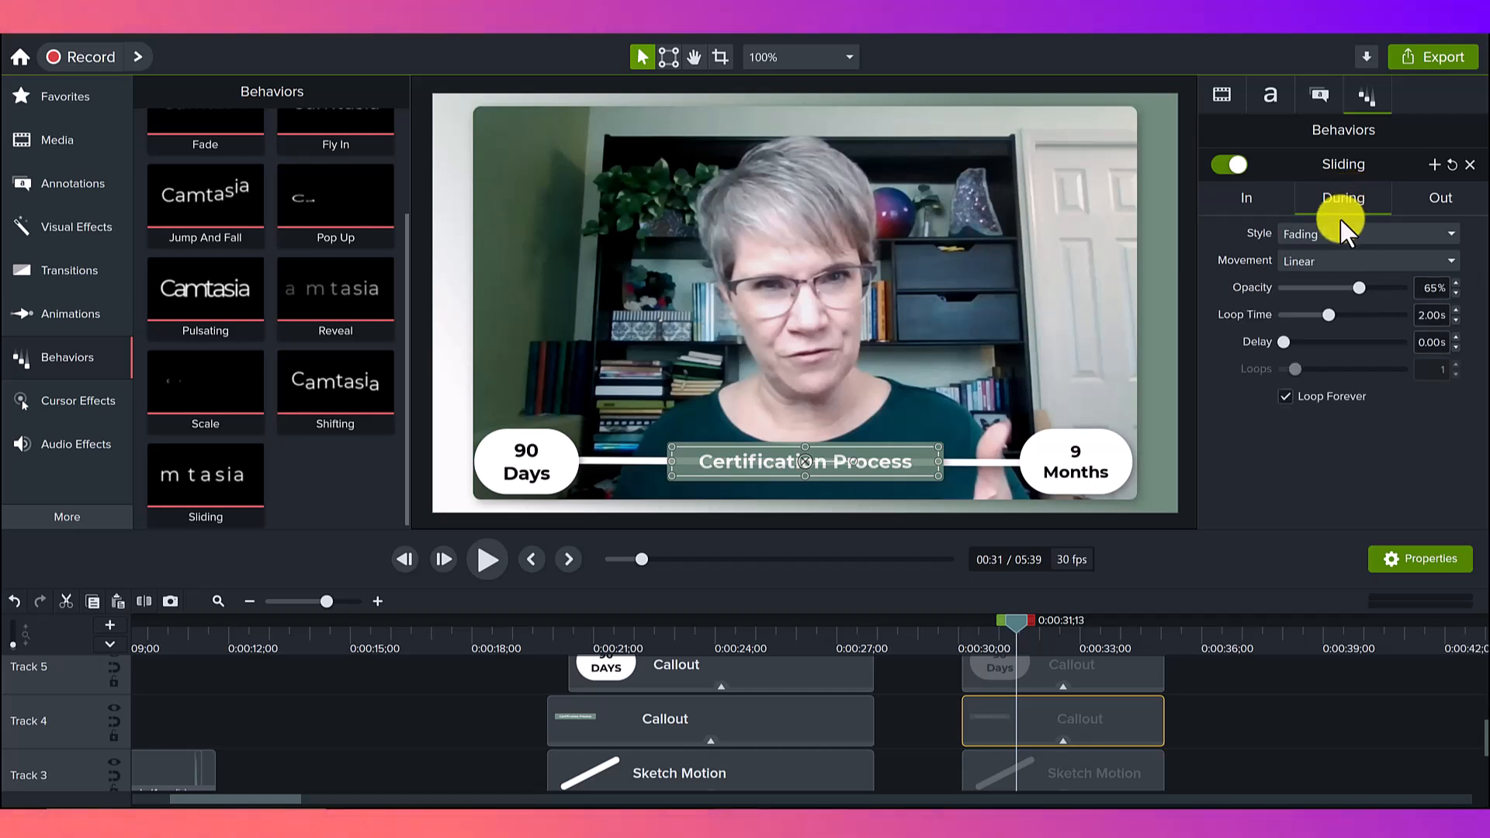
{"action": "left_click", "coordinate": [983, 631]}
{"action": "left_click_drag", "start_coordinate": [1001, 633], "coordinate": [1045, 601]}
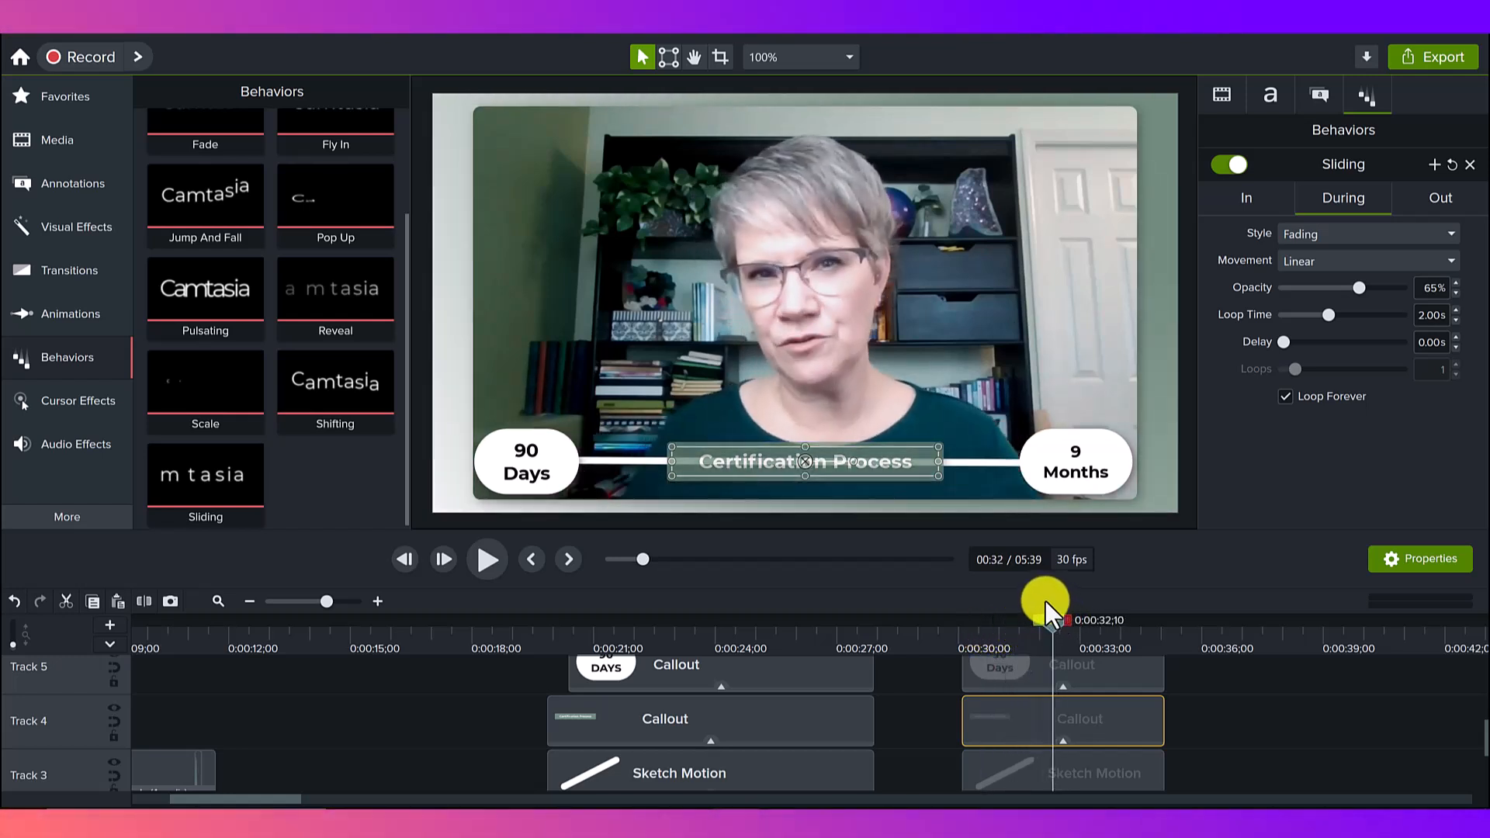
{"action": "left_click", "coordinate": [1356, 238]}
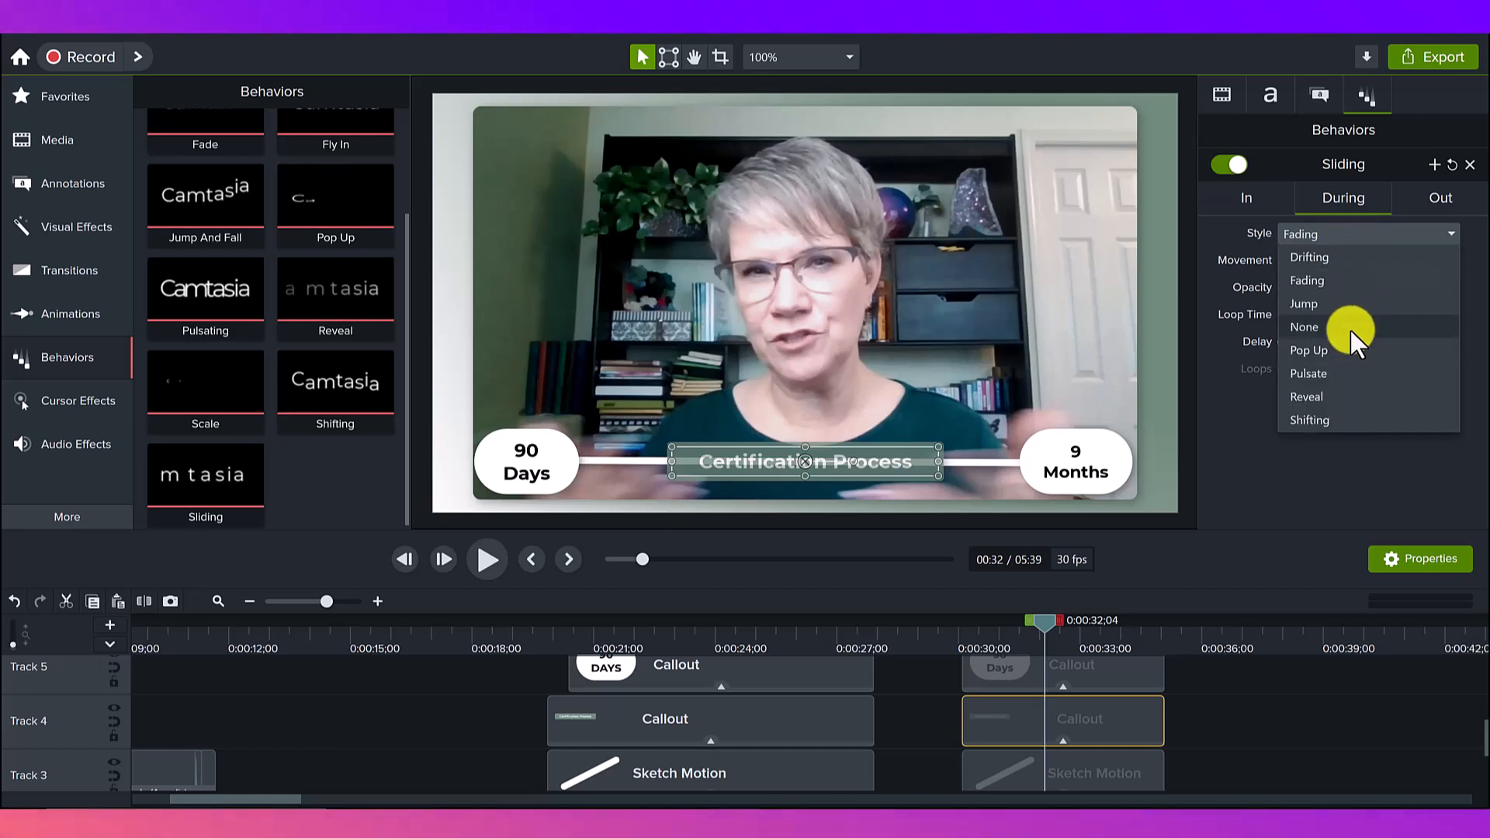
{"action": "left_click", "coordinate": [1350, 330]}
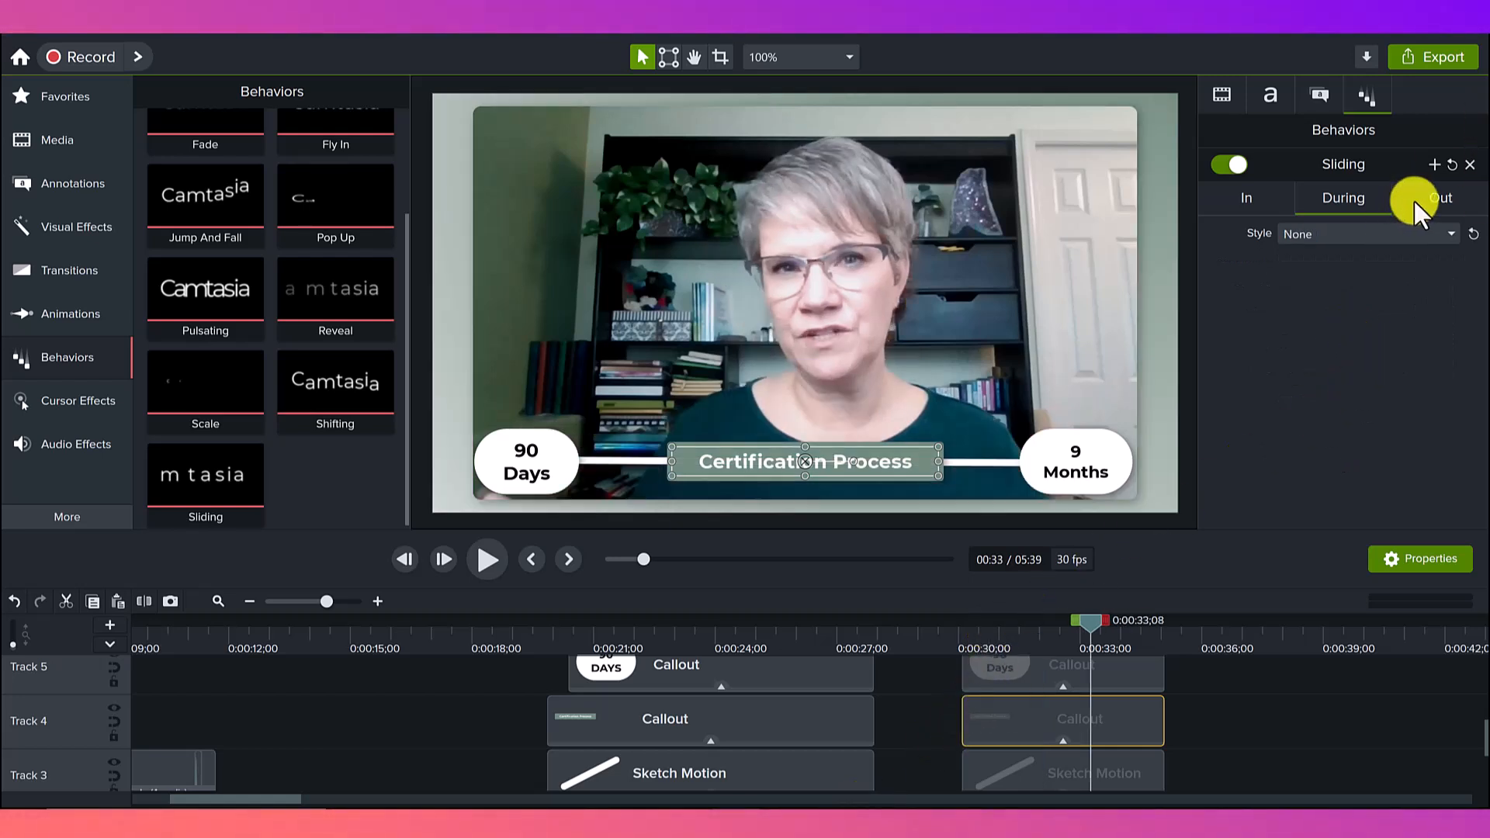
Set the label's Out direction to Bottom and preview the exit up to 0:00:35;05
{"action": "left_click", "coordinate": [1414, 201]}
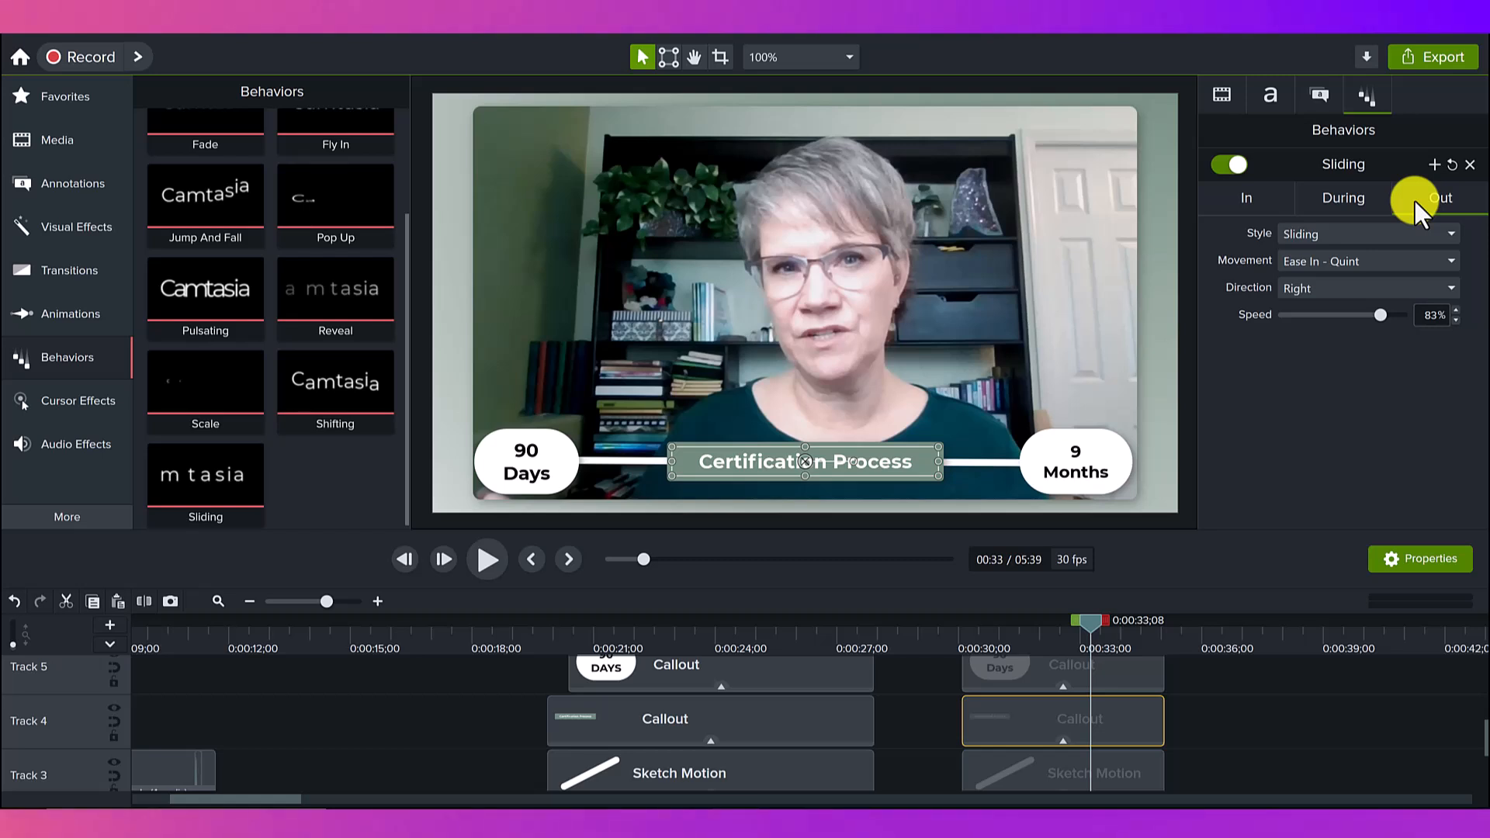
{"action": "left_click", "coordinate": [1328, 287]}
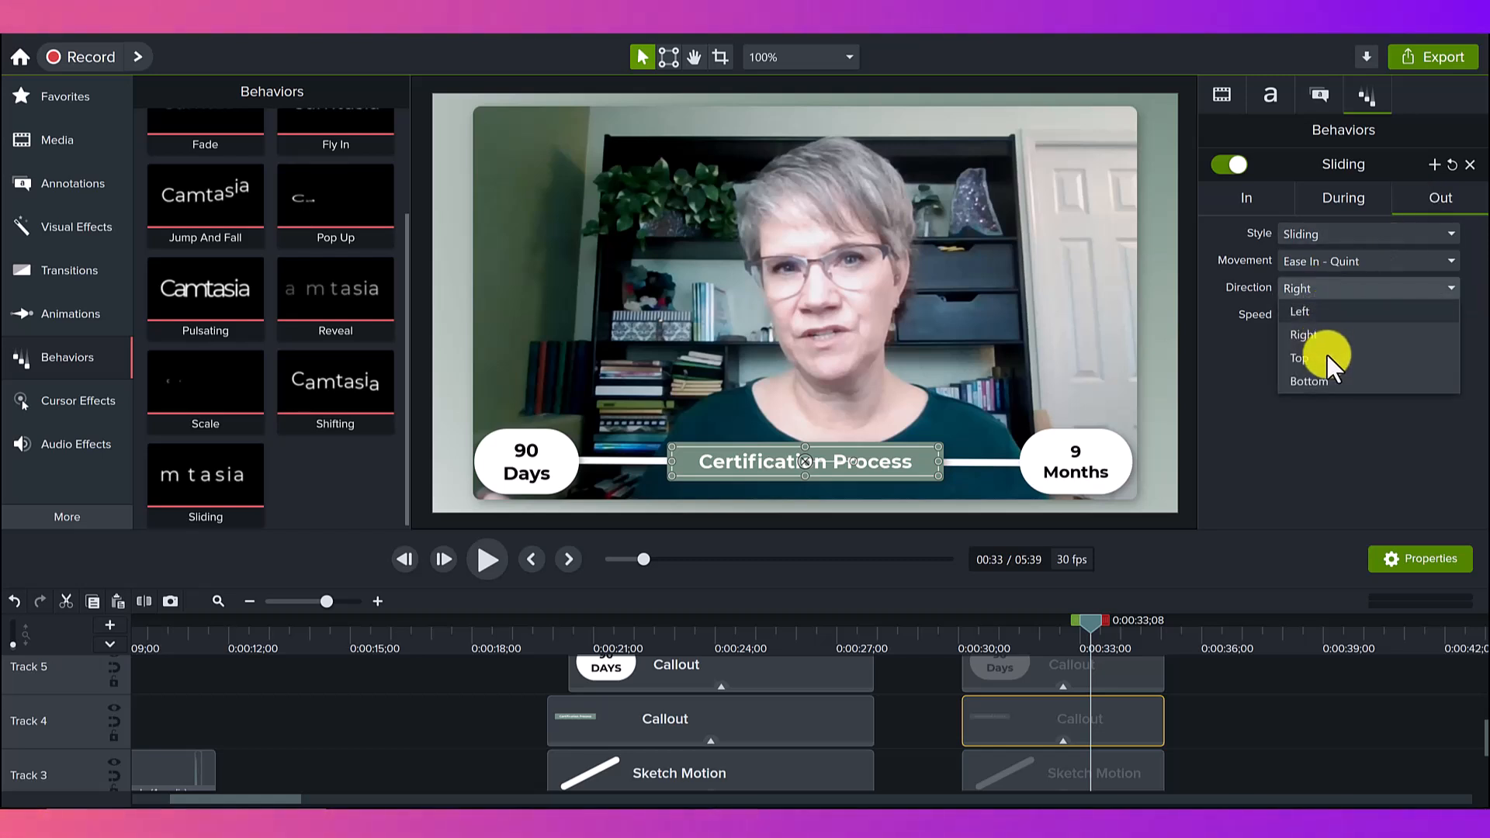
{"action": "left_click", "coordinate": [1328, 381]}
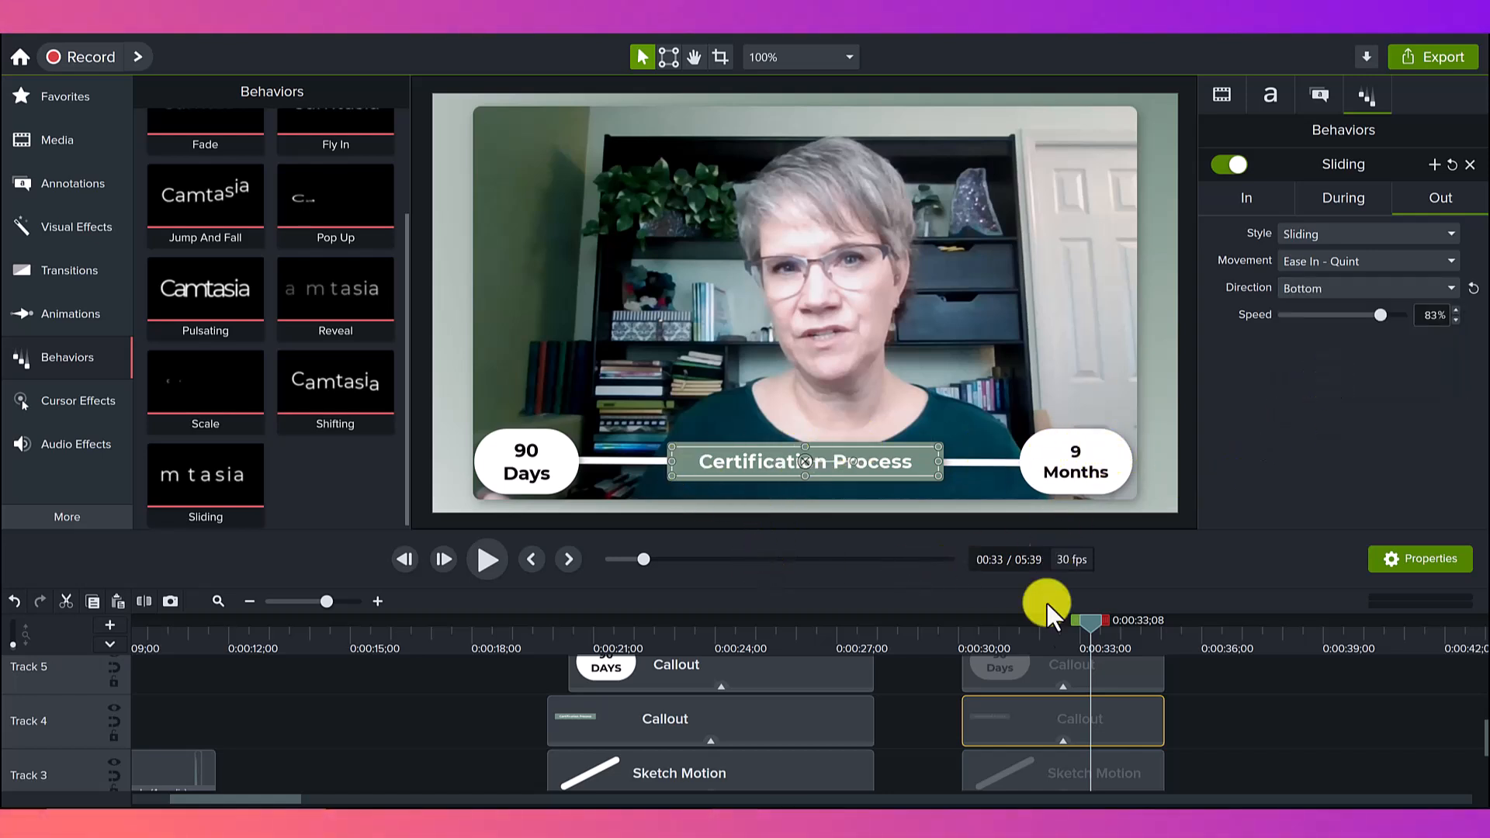
{"action": "left_click_drag", "start_coordinate": [1100, 631], "coordinate": [1171, 620]}
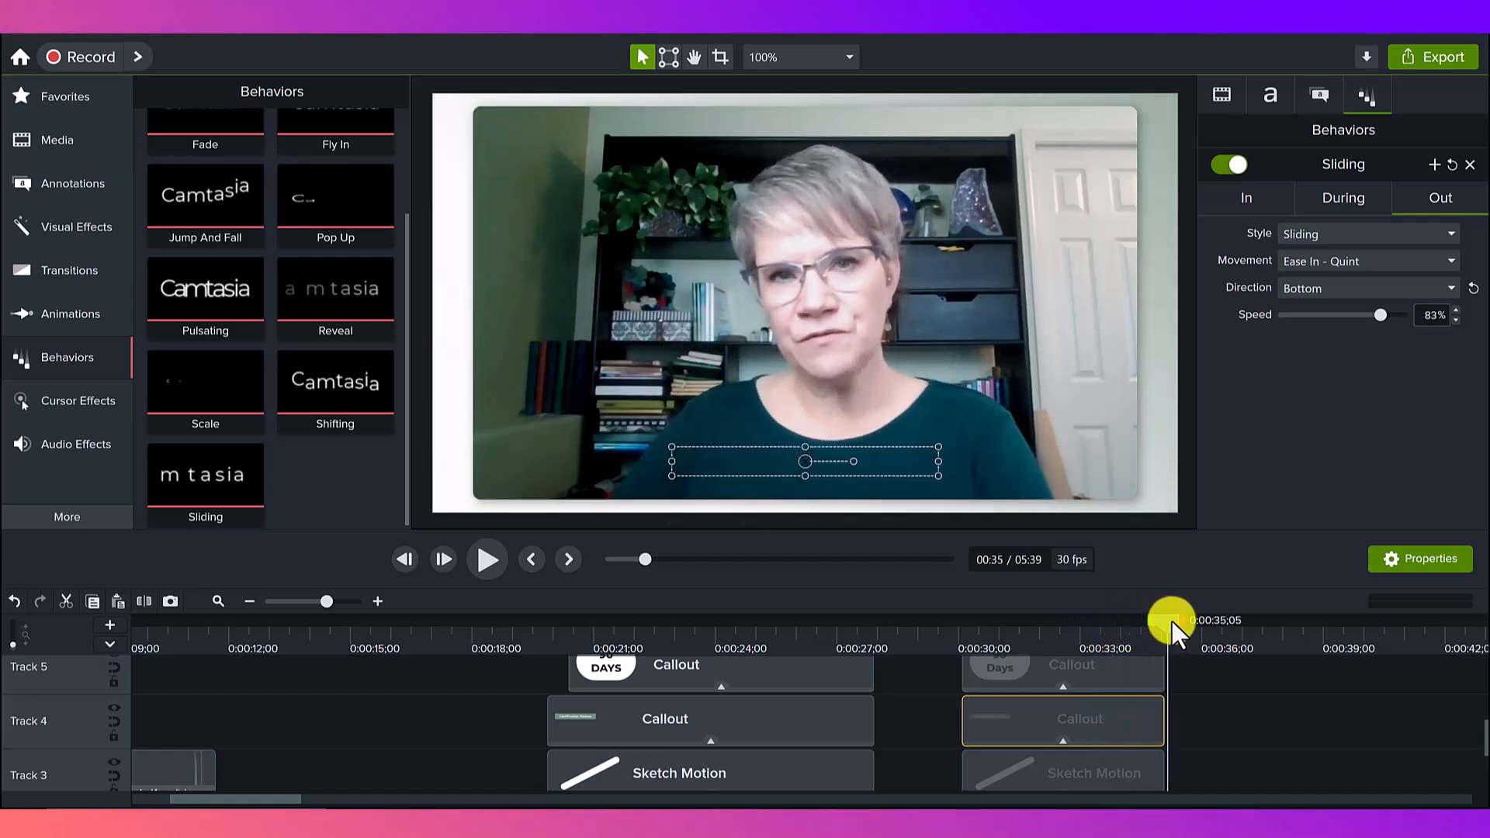
Apply the Sliding behavior to the new 90 Days callout on Track 5 with the playhead at 0:00:30;11
{"action": "left_click", "coordinate": [1036, 664]}
{"action": "scroll", "coordinate": [1037, 665], "scroll_direction": "up", "scroll_amount": 1}
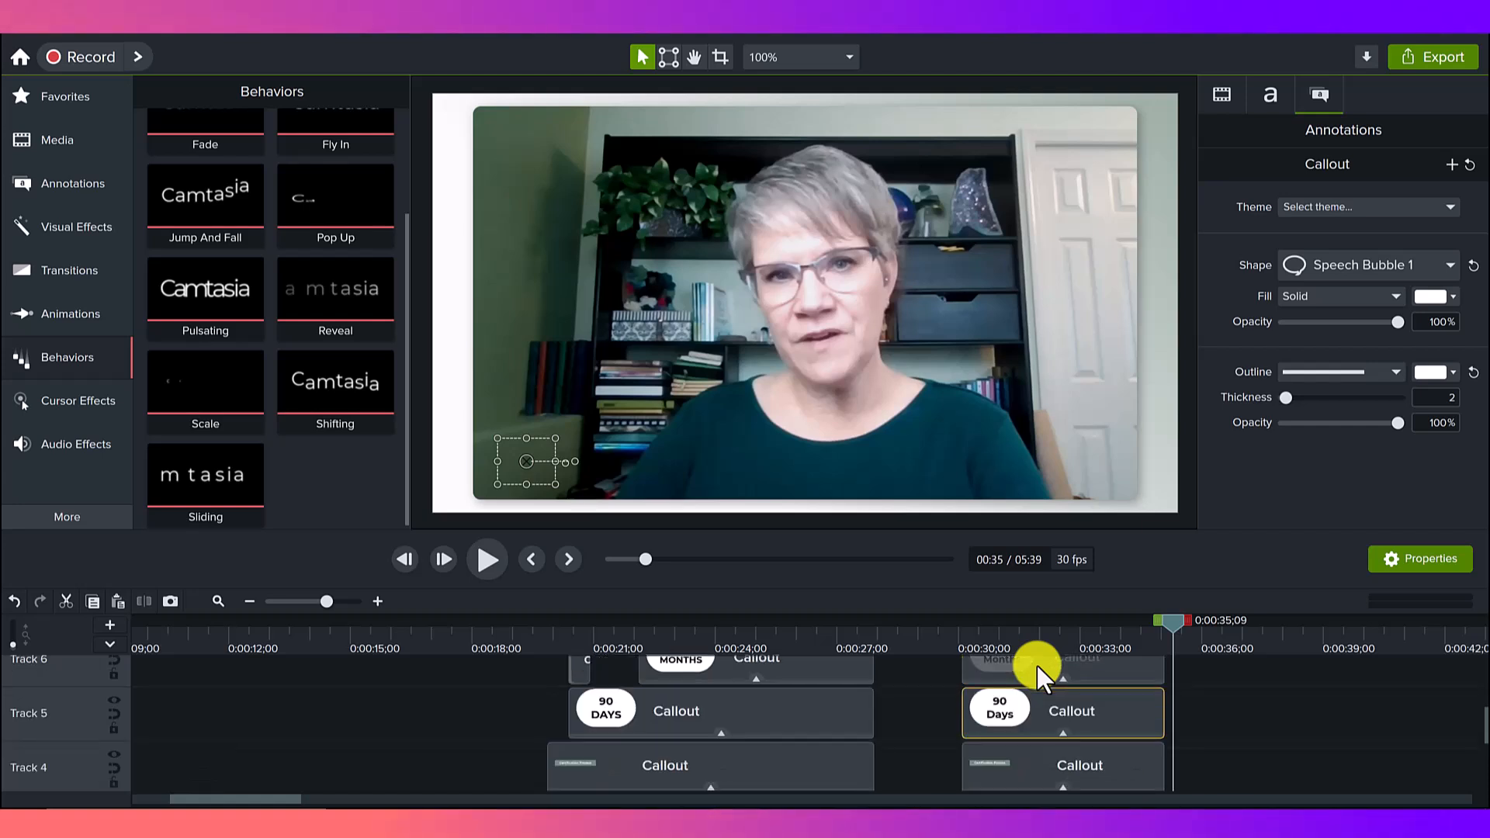
{"action": "left_click", "coordinate": [972, 621]}
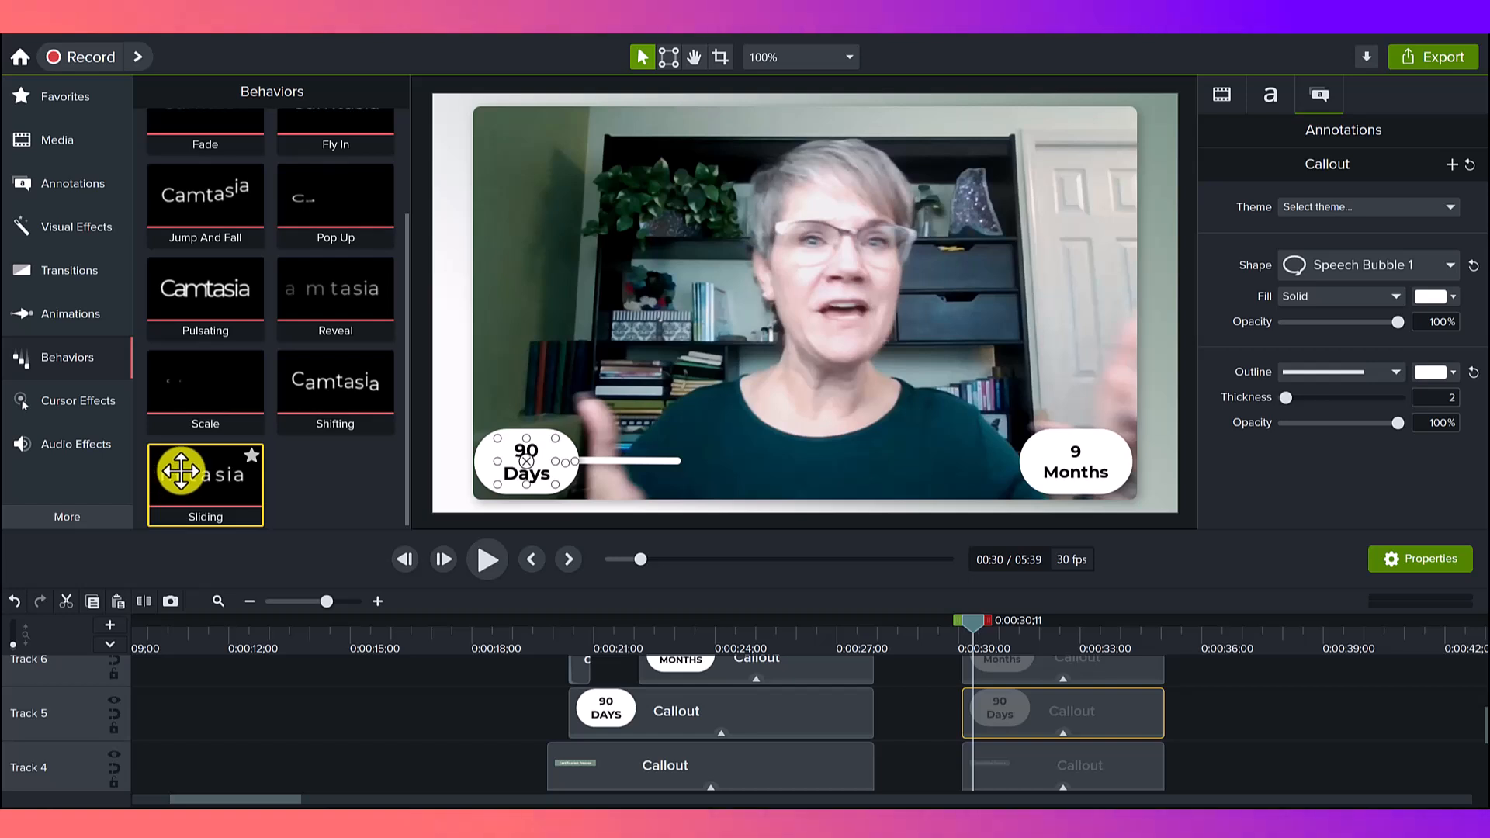
{"action": "left_click_drag", "start_coordinate": [181, 472], "coordinate": [1005, 722]}
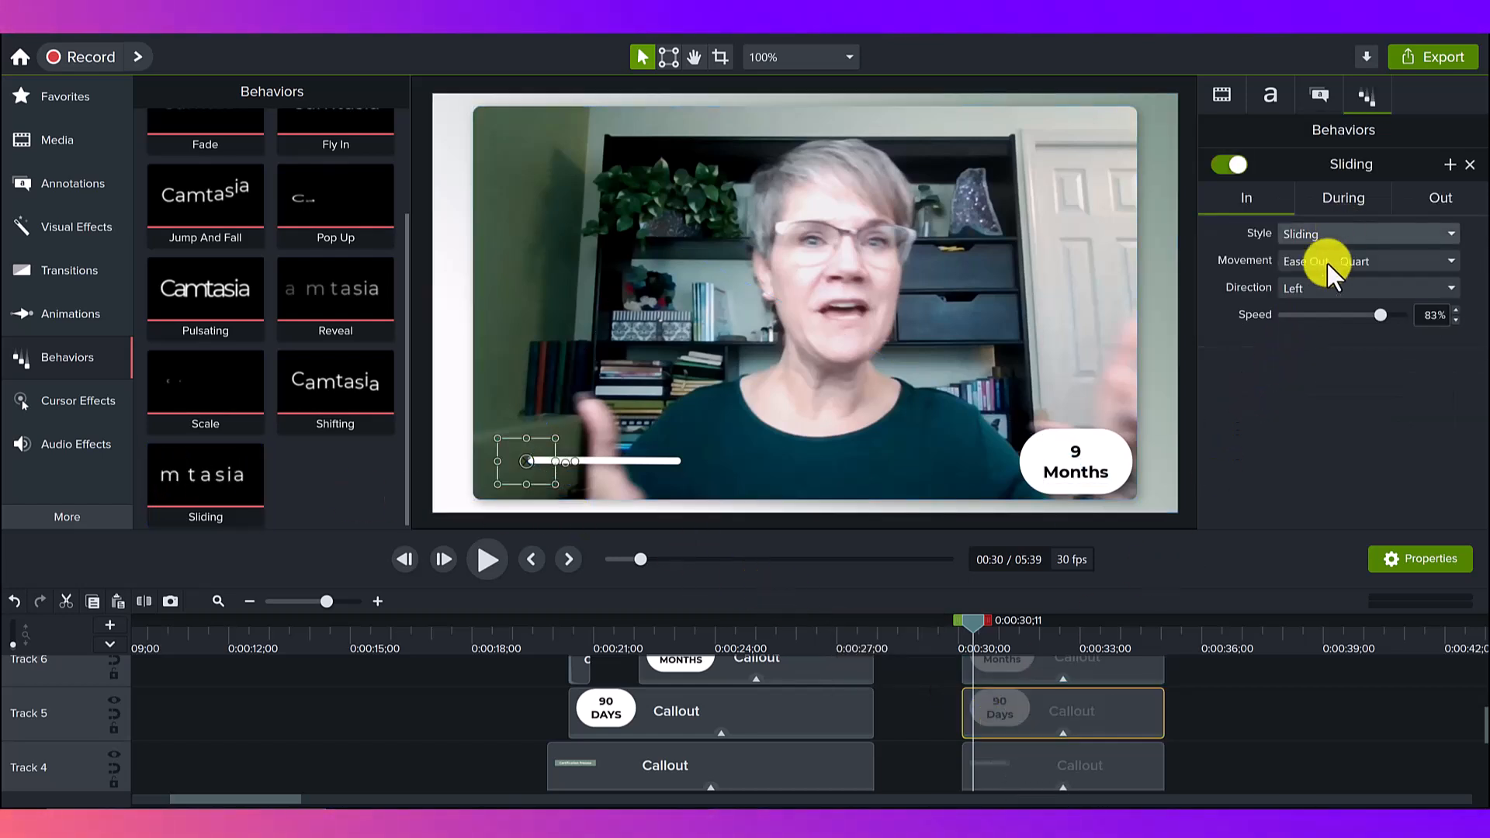
Set the 90 Days bubble's During style to None in its Sliding behavior
{"action": "left_click", "coordinate": [1336, 197]}
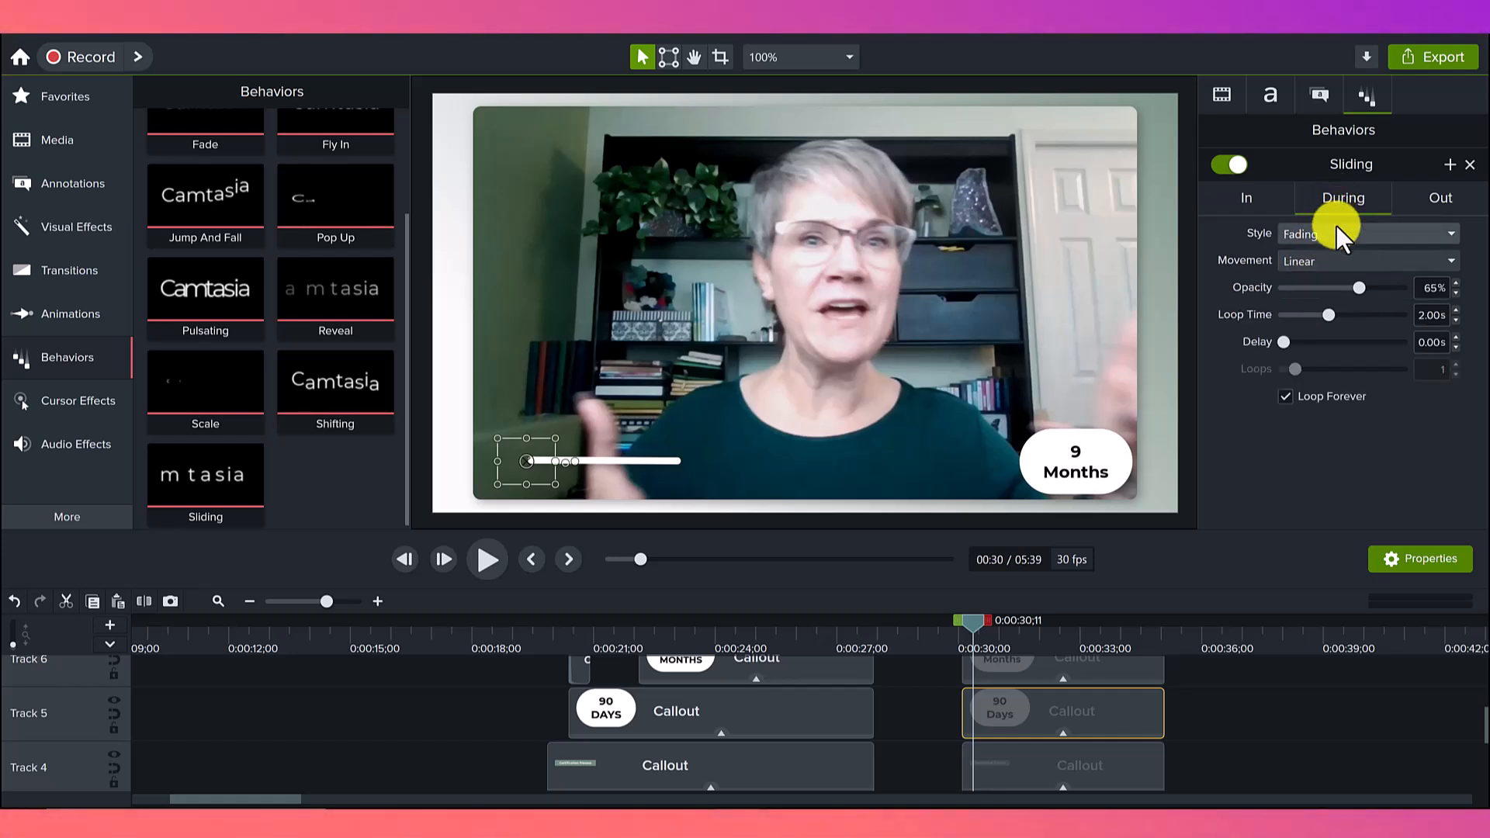
{"action": "left_click", "coordinate": [1336, 232]}
{"action": "left_click", "coordinate": [1337, 330]}
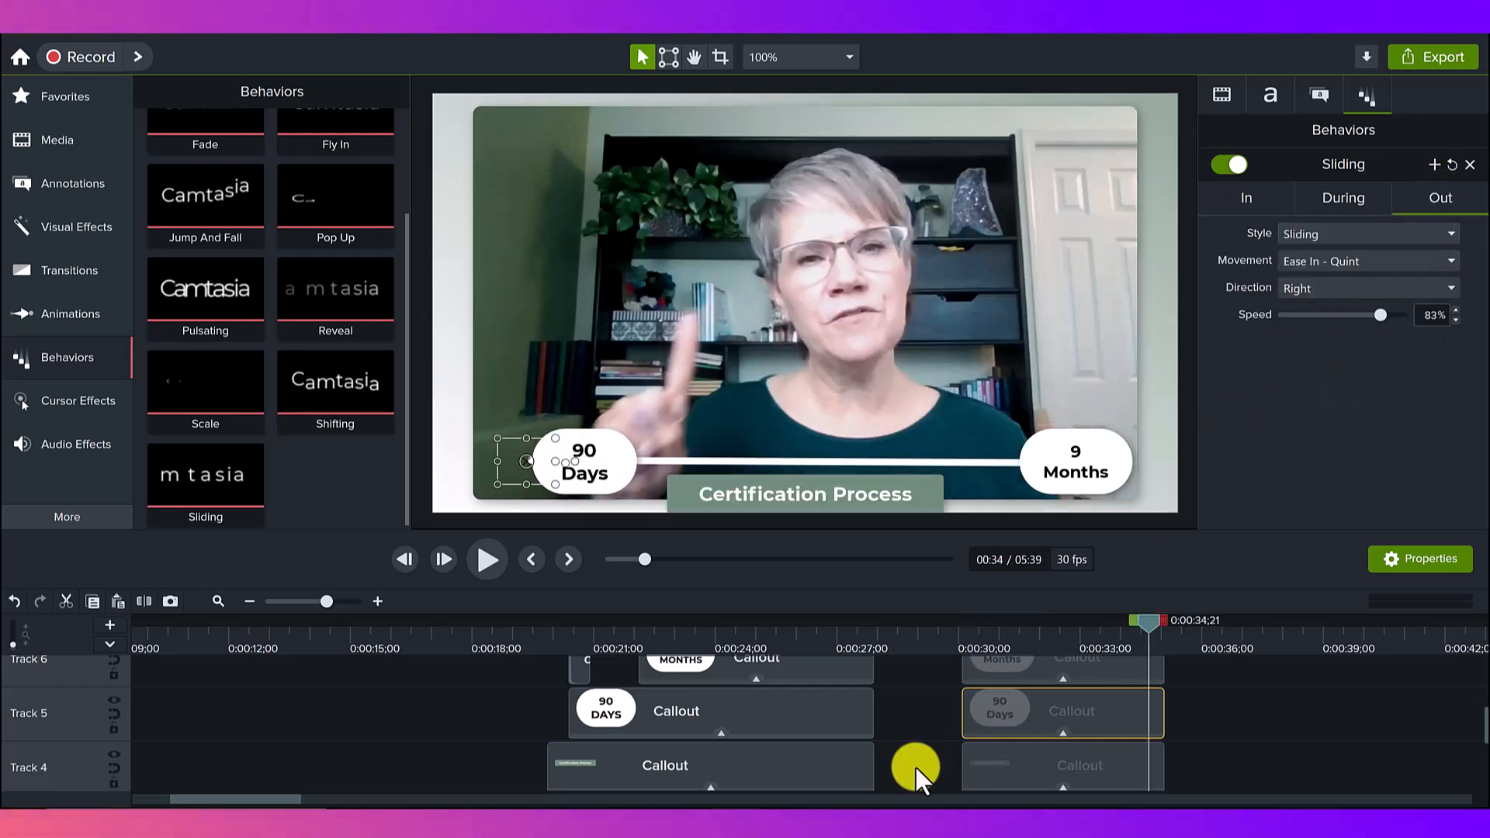
Set the 90 Days bubble's Out direction to Left and preview the exit up to 0:00:35;10
{"action": "left_click", "coordinate": [1307, 294]}
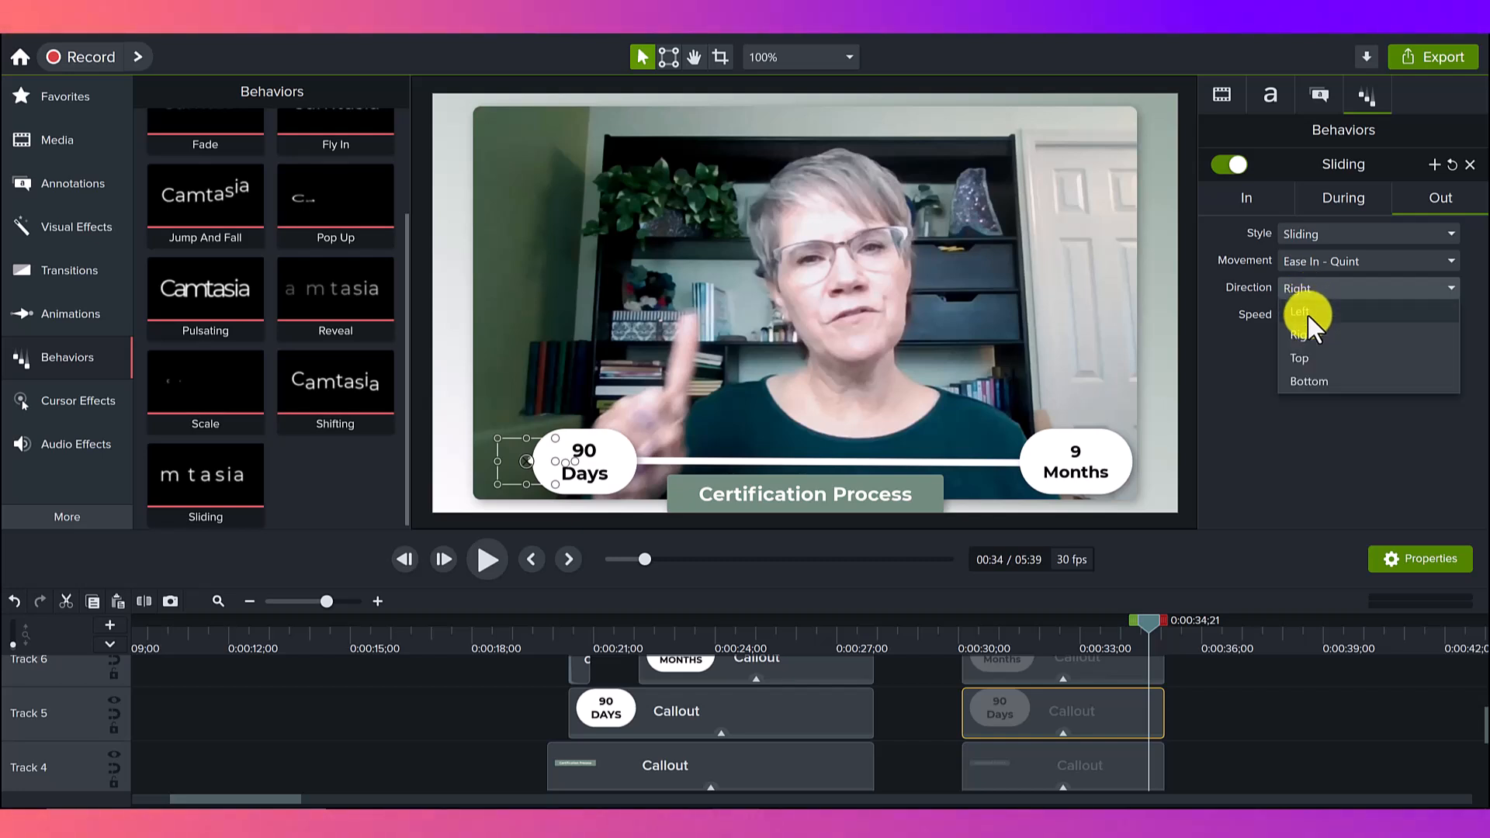
{"action": "left_click", "coordinate": [1307, 313]}
{"action": "left_click_drag", "start_coordinate": [932, 632], "coordinate": [1175, 615]}
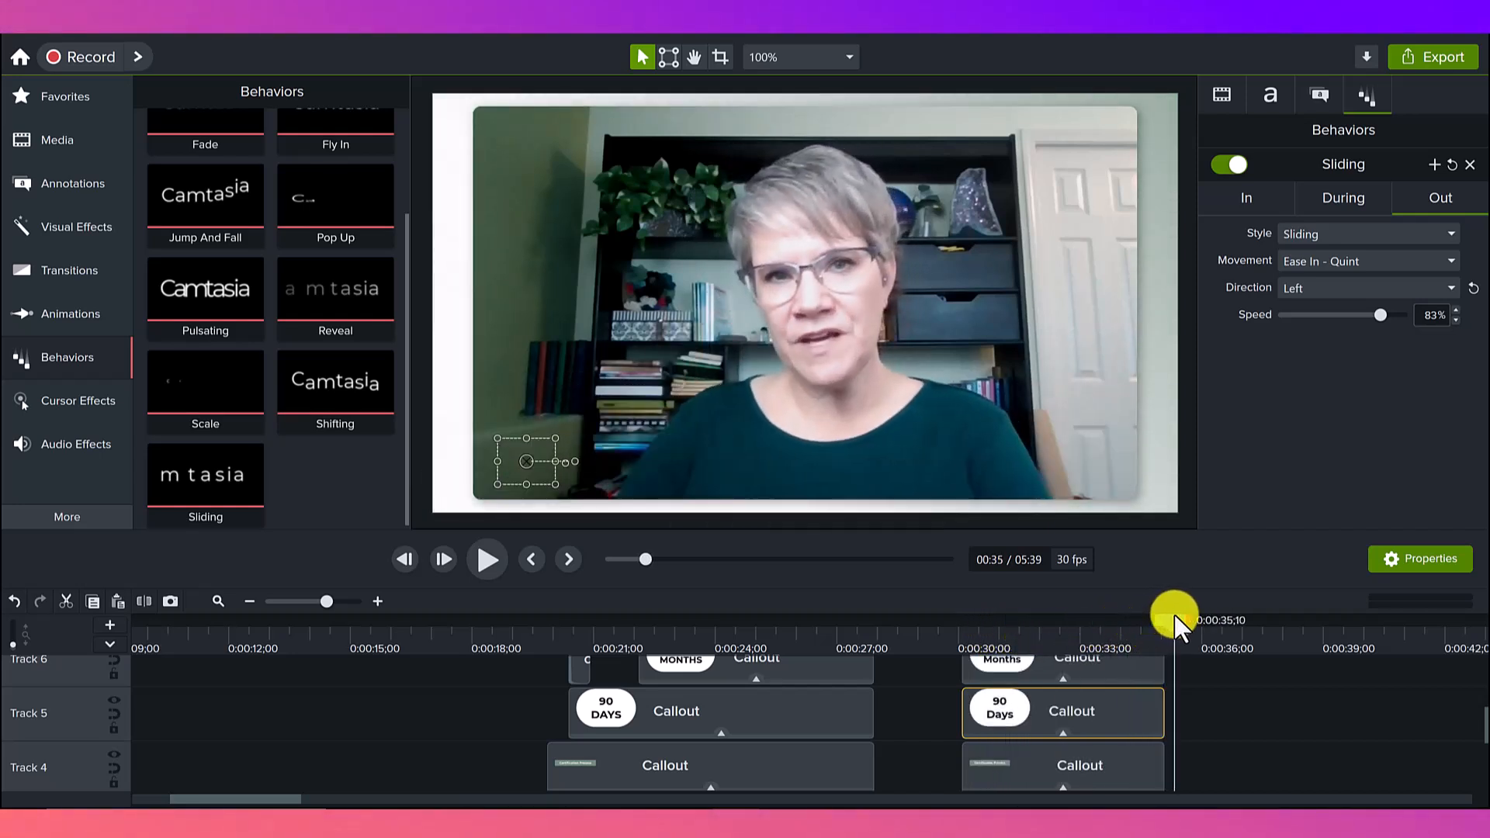
Apply the Sliding behavior to the new 9 Months callout on Track 6 and set its In direction to Right
{"action": "scroll", "coordinate": [1055, 762], "scroll_direction": "up", "scroll_amount": 1}
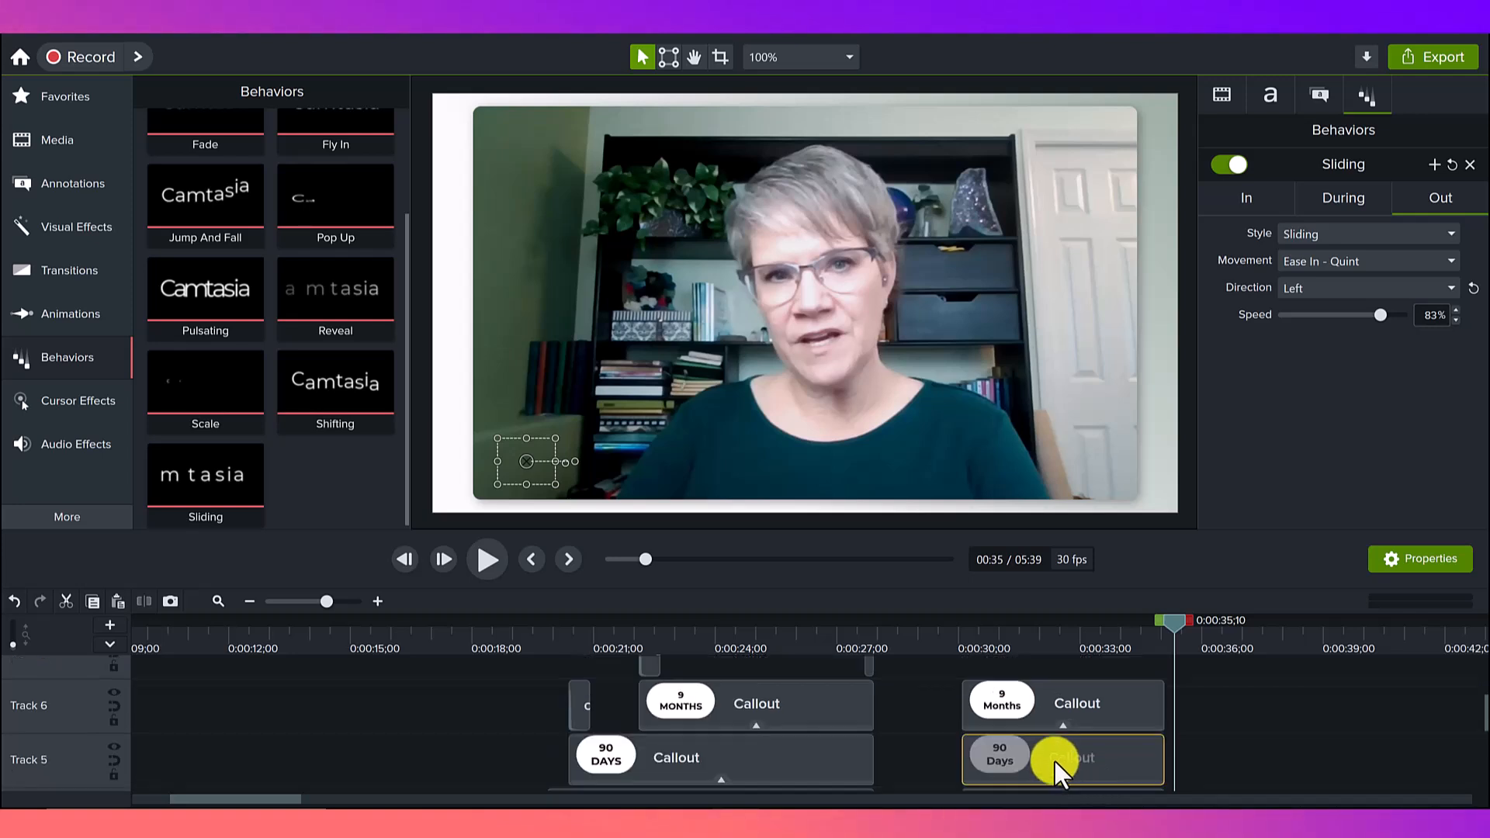
{"action": "left_click", "coordinate": [1066, 696]}
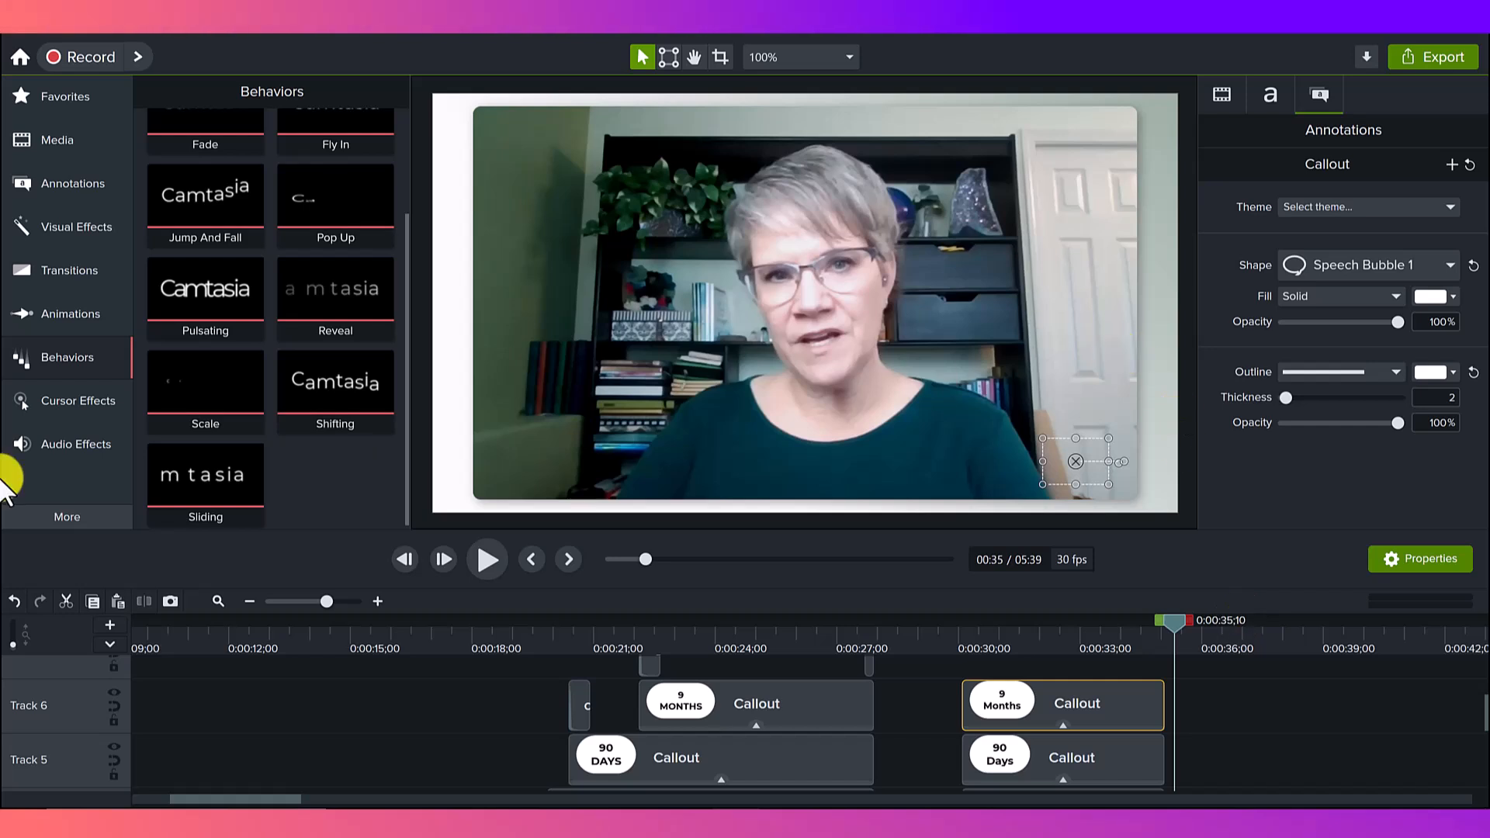
{"action": "left_click_drag", "start_coordinate": [171, 469], "coordinate": [990, 690]}
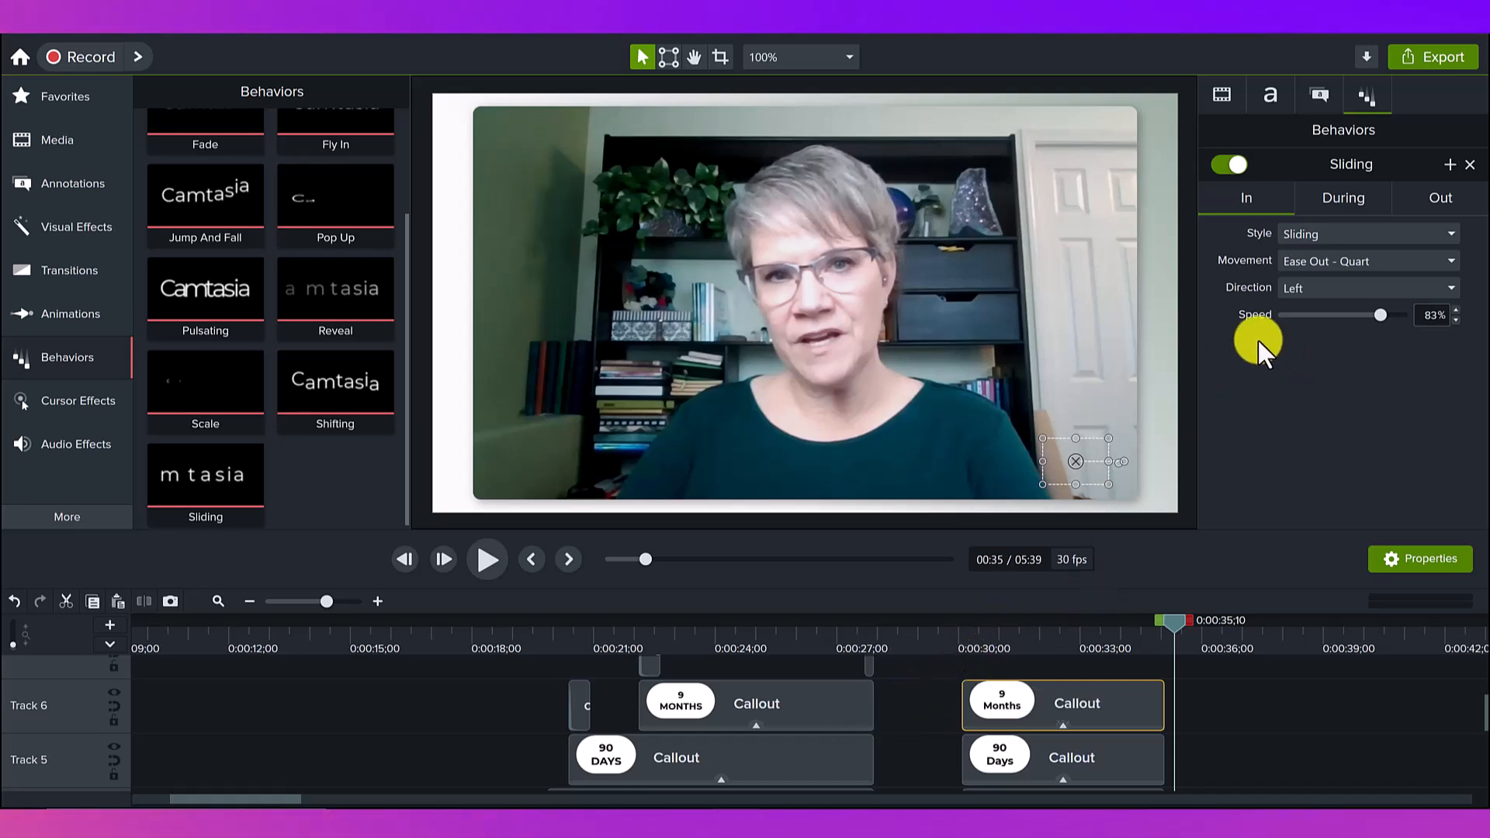
{"action": "left_click", "coordinate": [1331, 301]}
{"action": "left_click", "coordinate": [1318, 328]}
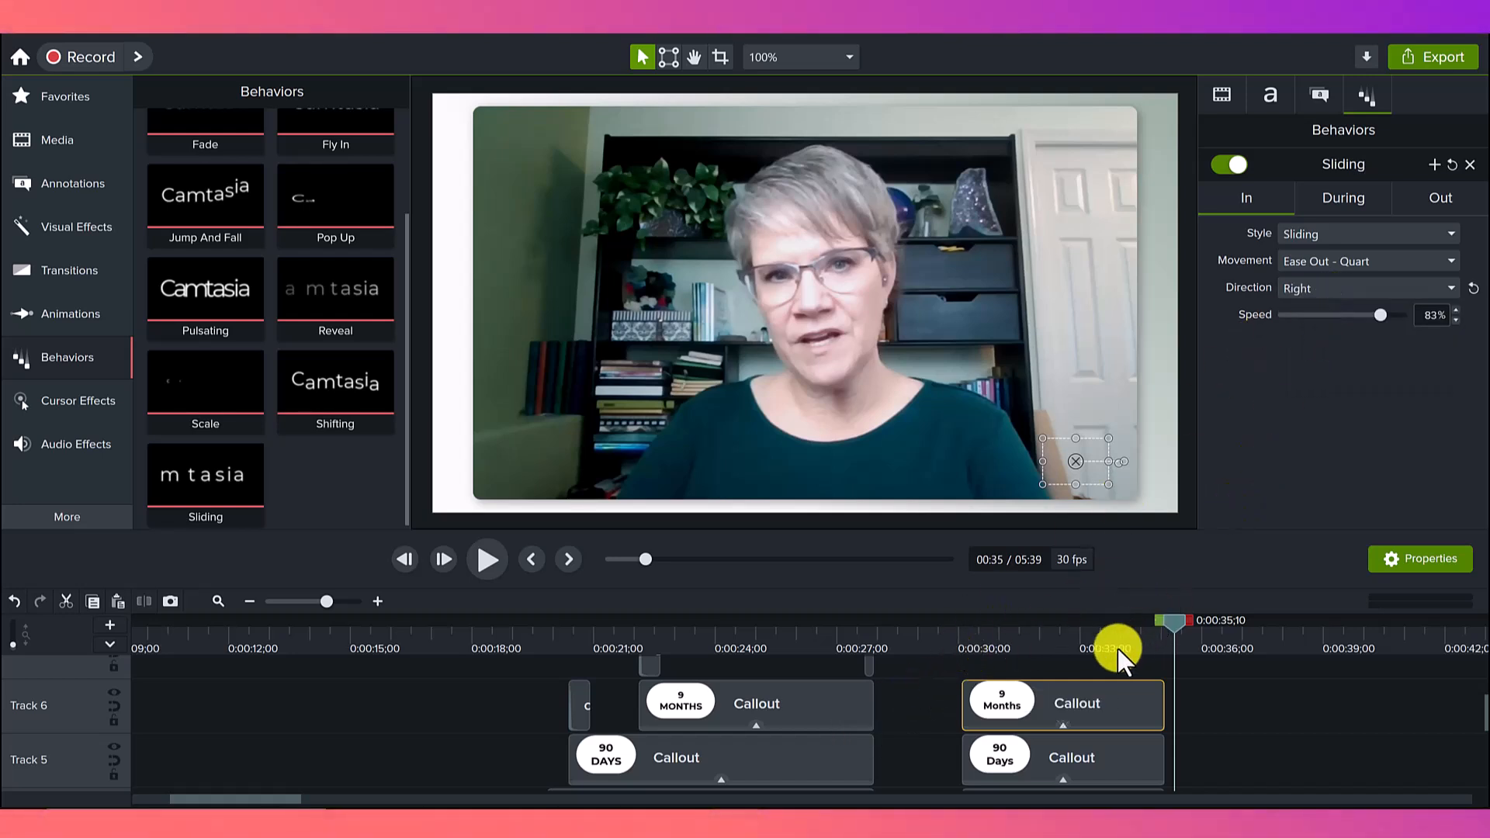
Adjust the 9 Months bubble's During style and preview its exit toward the right up to 0:00:35;11
{"action": "left_click", "coordinate": [1323, 196]}
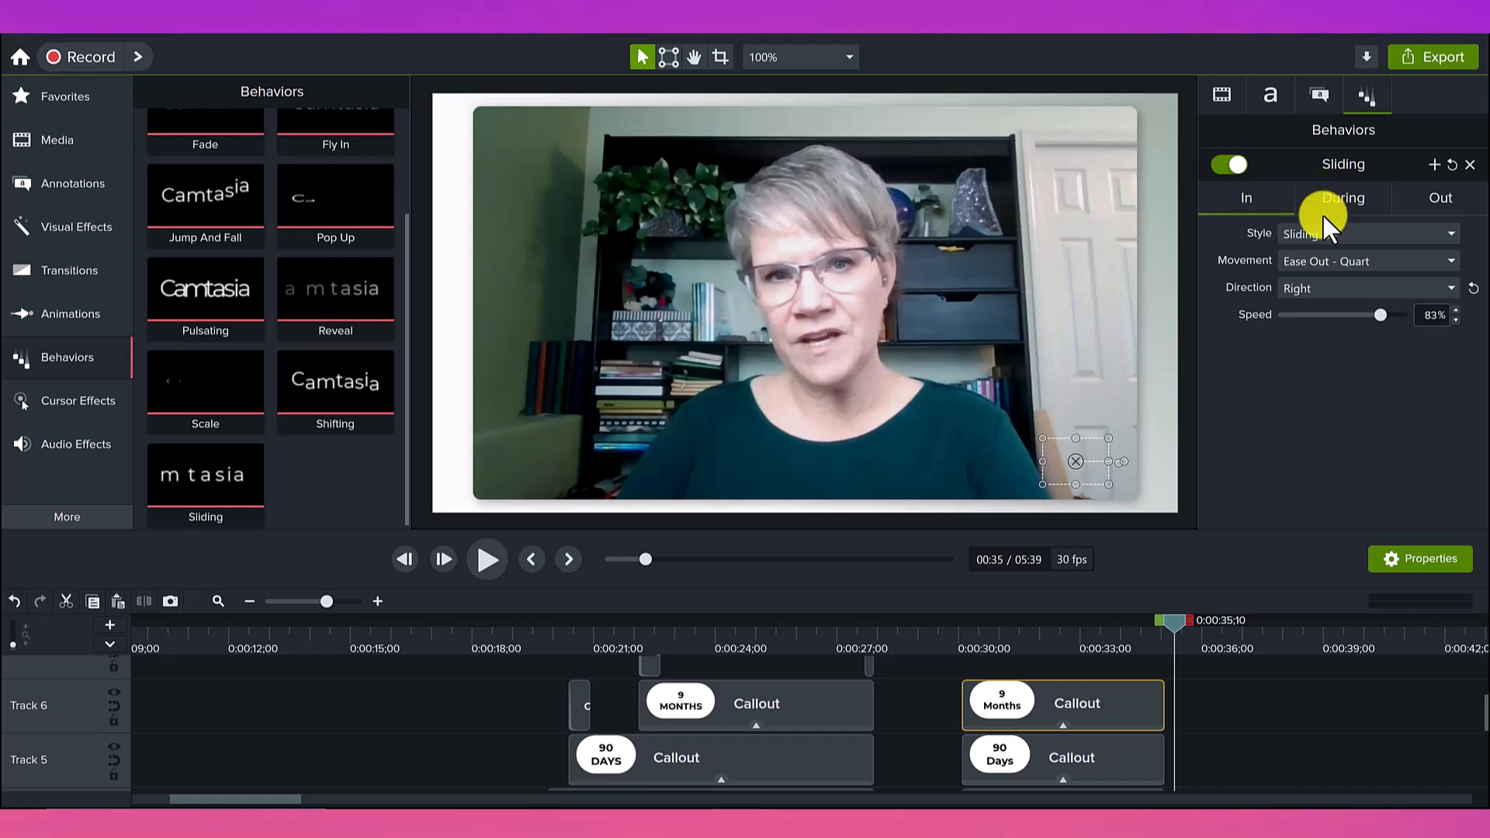
{"action": "left_click", "coordinate": [1316, 232]}
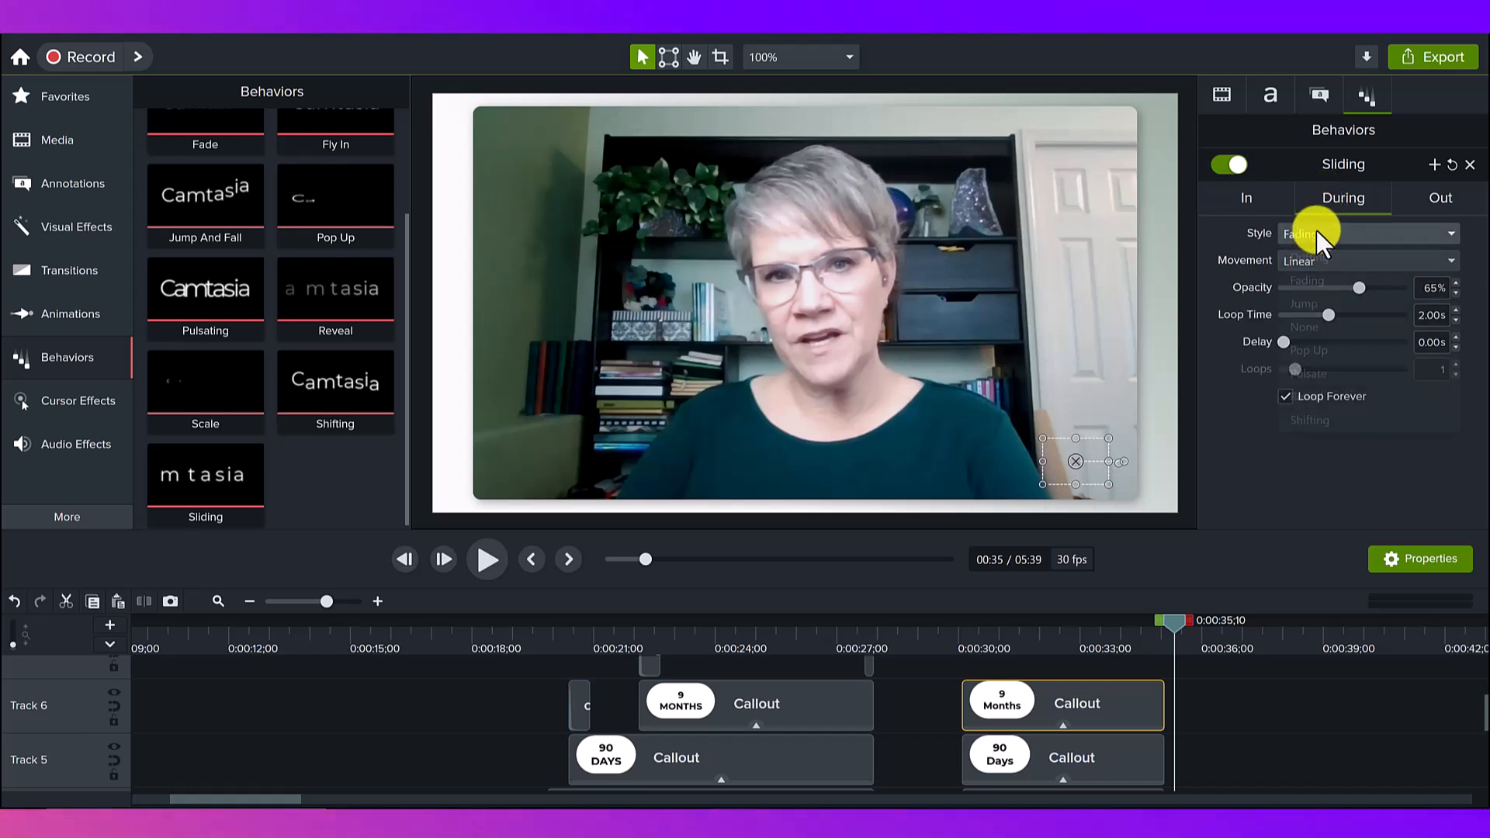
{"action": "left_click", "coordinate": [1151, 651]}
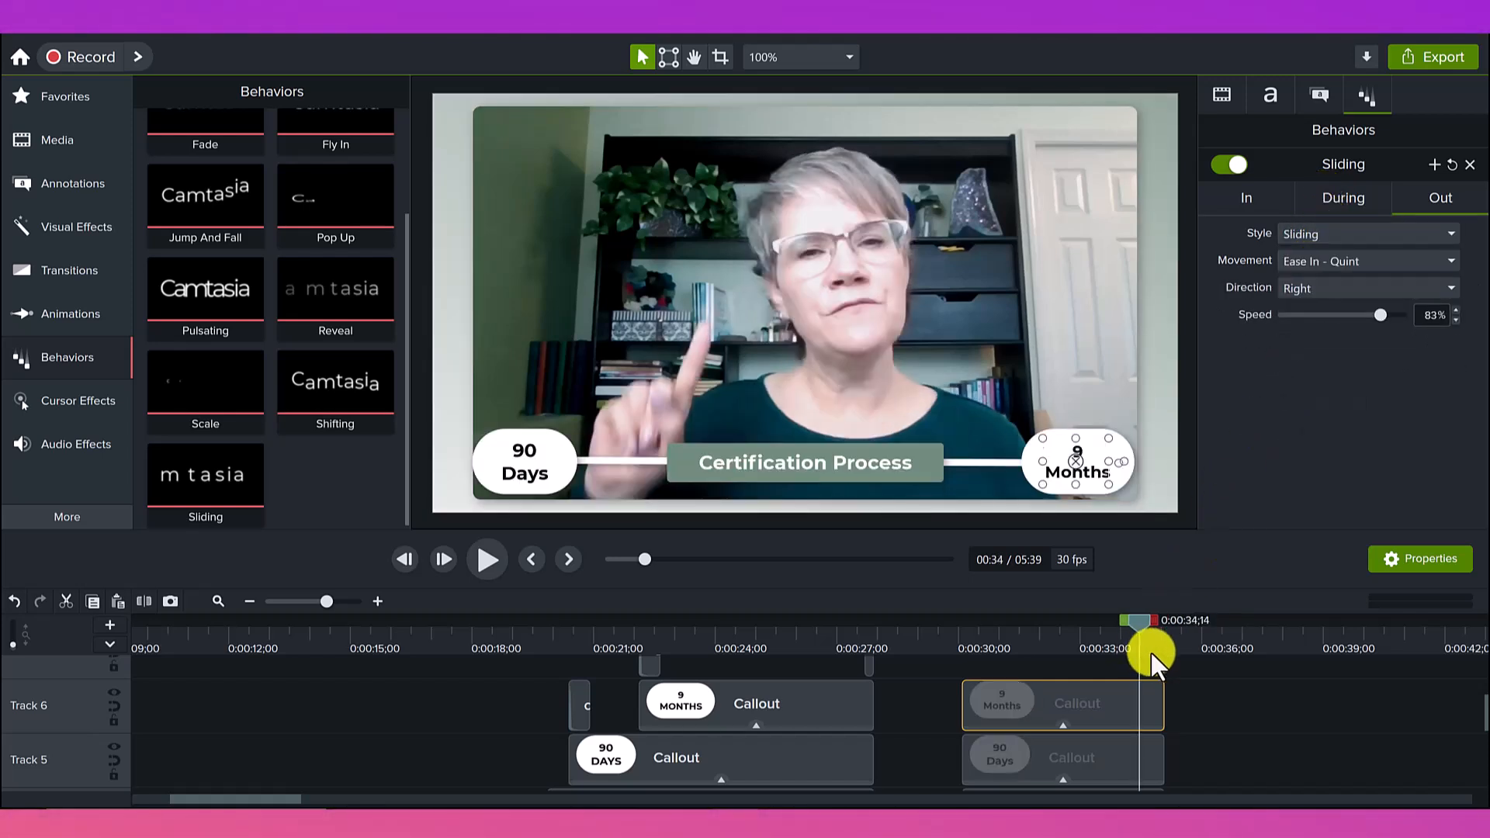
{"action": "left_click_drag", "start_coordinate": [1161, 652], "coordinate": [1176, 654]}
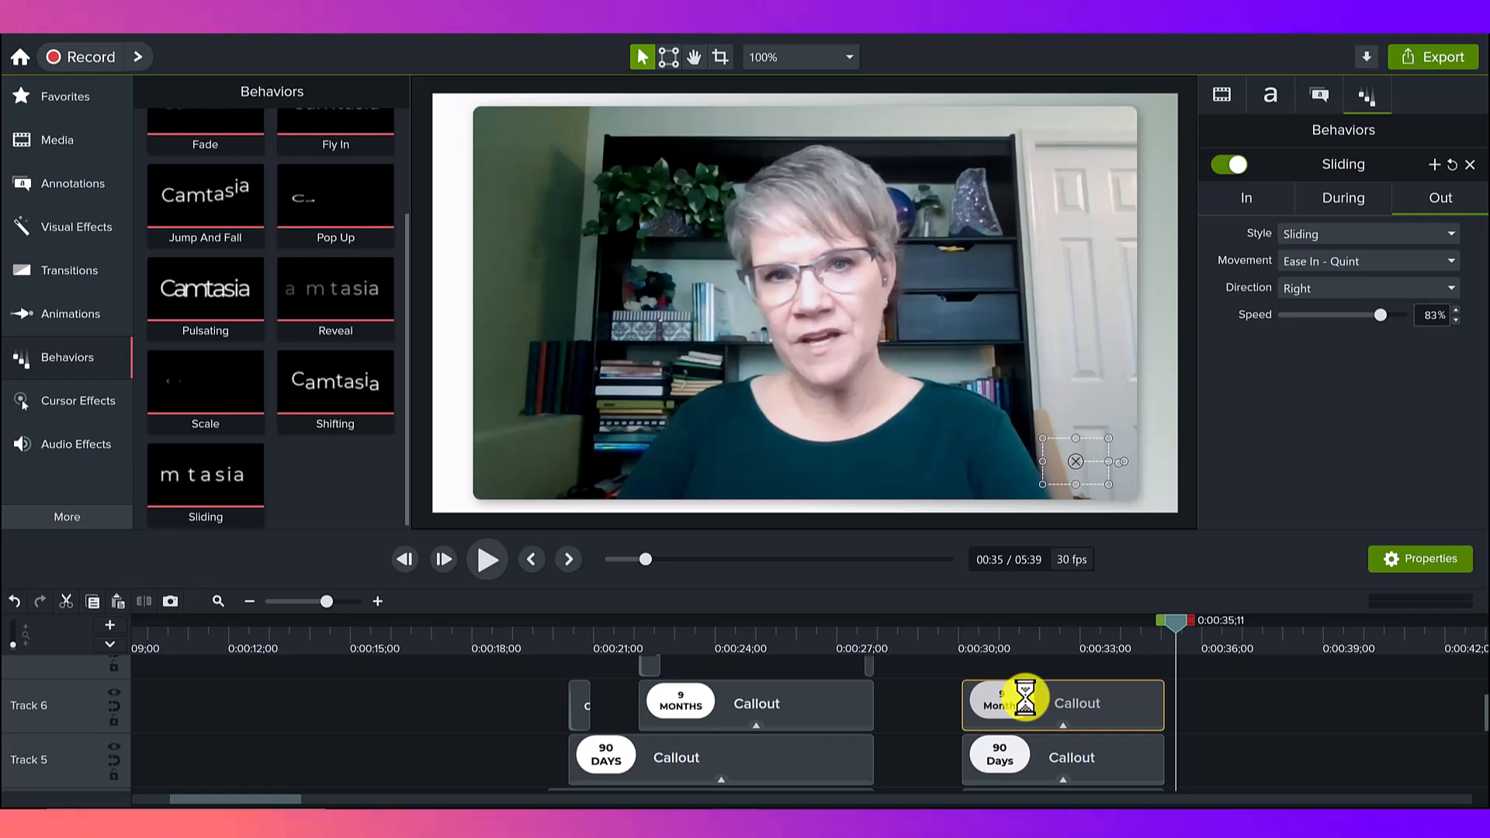
Play back the original timeline graphic from 0:00:19;04 through its exit, pausing at 0:00:27;03
{"action": "scroll", "coordinate": [1025, 698], "scroll_direction": "down", "scroll_amount": 1}
{"action": "scroll", "coordinate": [1025, 699], "scroll_direction": "down", "scroll_amount": 2}
{"action": "scroll", "coordinate": [1025, 698], "scroll_direction": "up", "scroll_amount": 2}
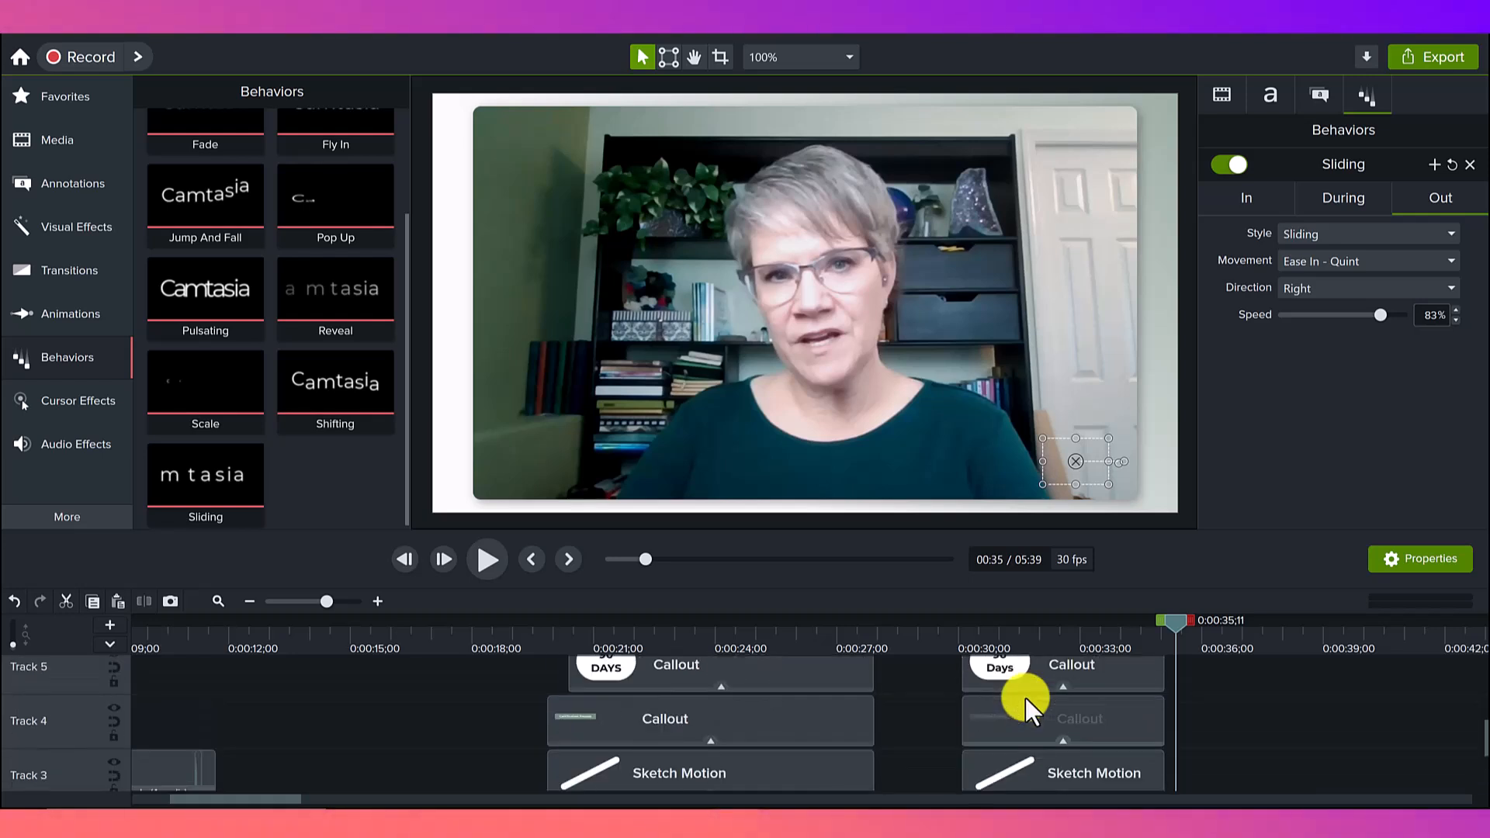
{"action": "scroll", "coordinate": [1025, 697], "scroll_direction": "up", "scroll_amount": 1}
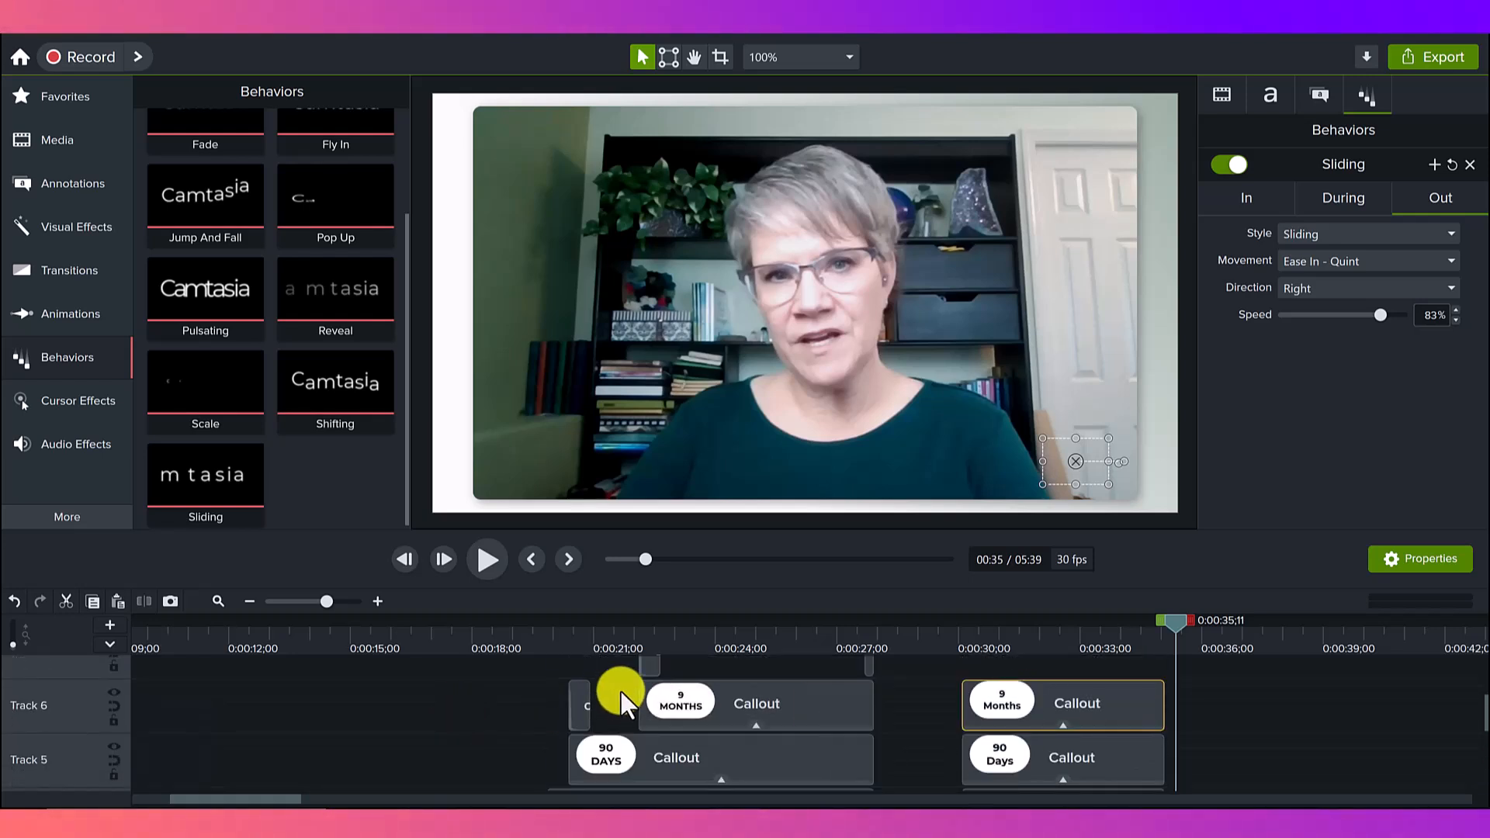
{"action": "scroll", "coordinate": [620, 691], "scroll_direction": "up", "scroll_amount": 1}
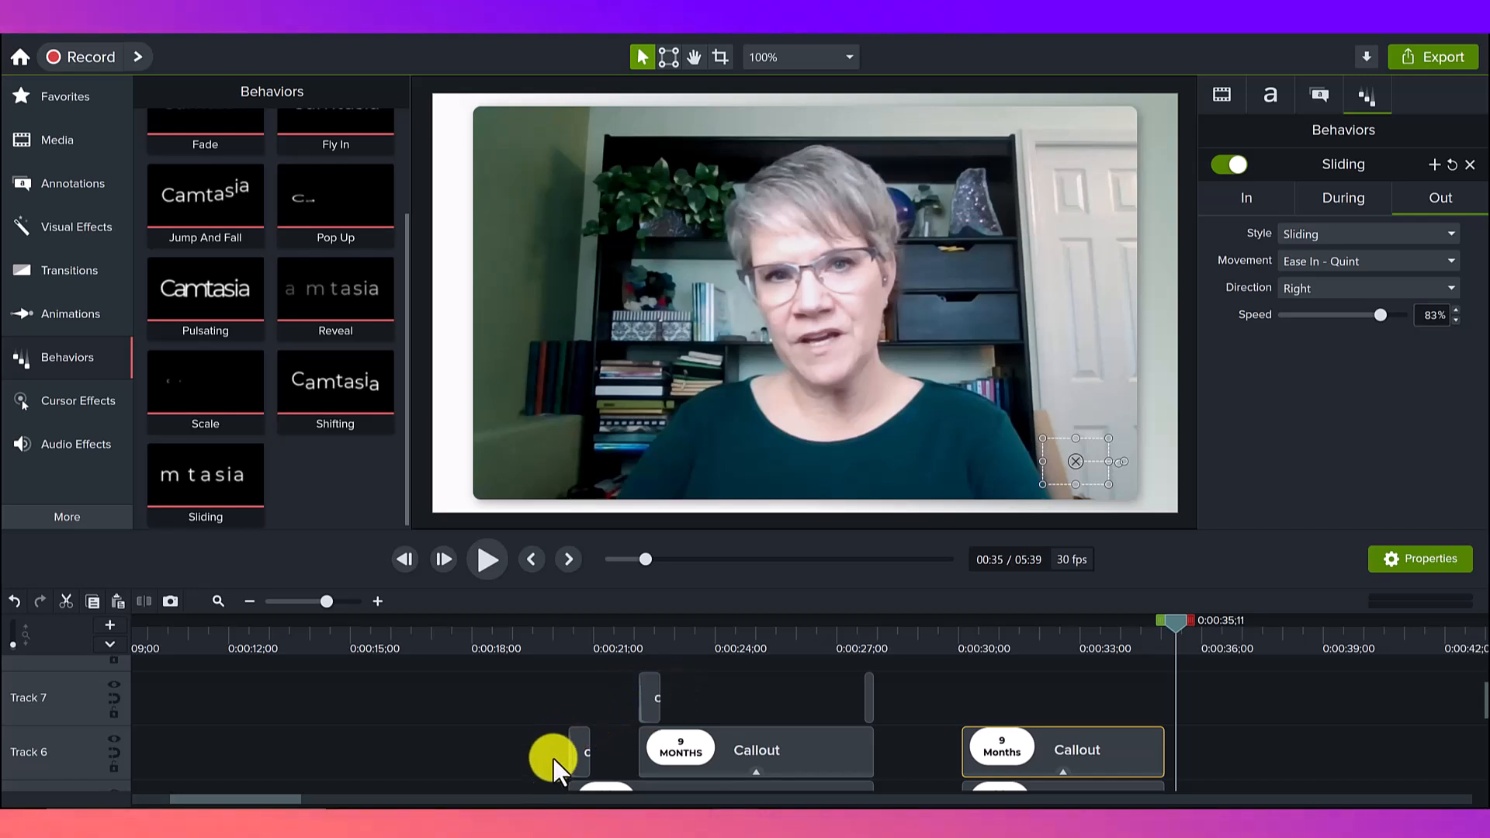
{"action": "left_click", "coordinate": [545, 647]}
{"action": "scroll", "coordinate": [644, 679], "scroll_direction": "down", "scroll_amount": 2}
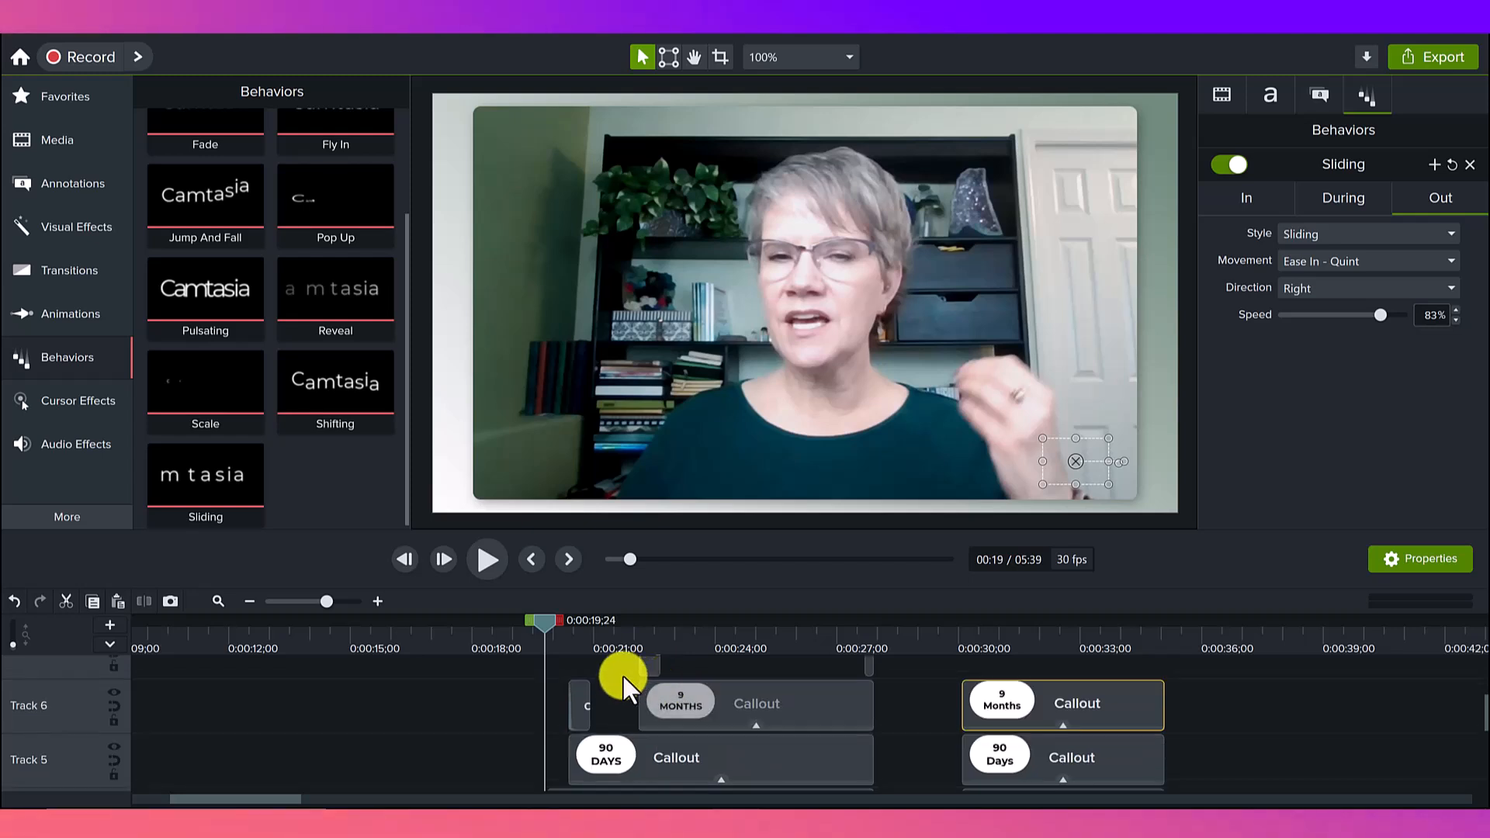
{"action": "left_click", "coordinate": [513, 629]}
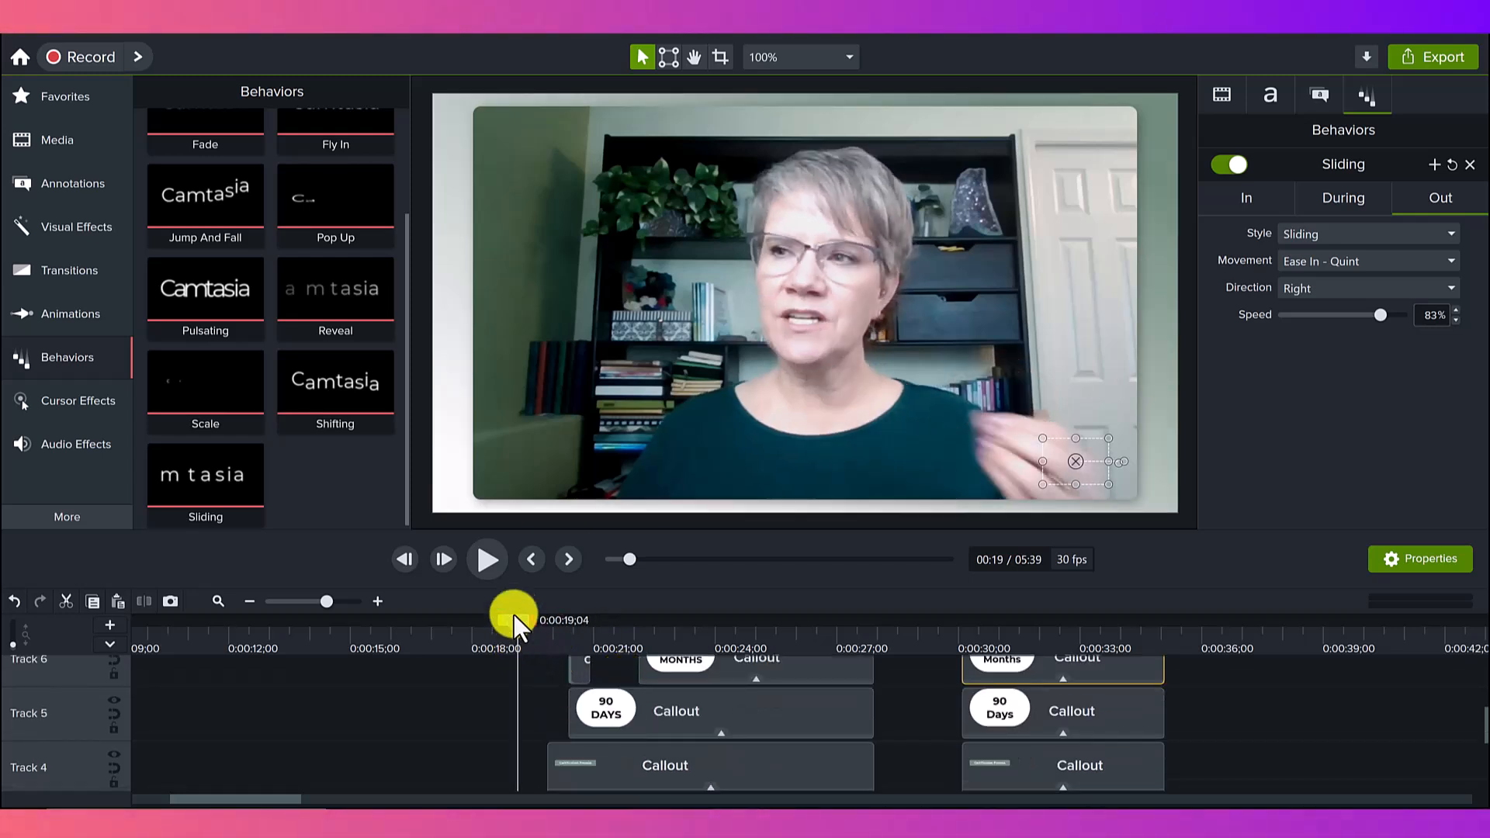
{"action": "left_click", "coordinate": [489, 559]}
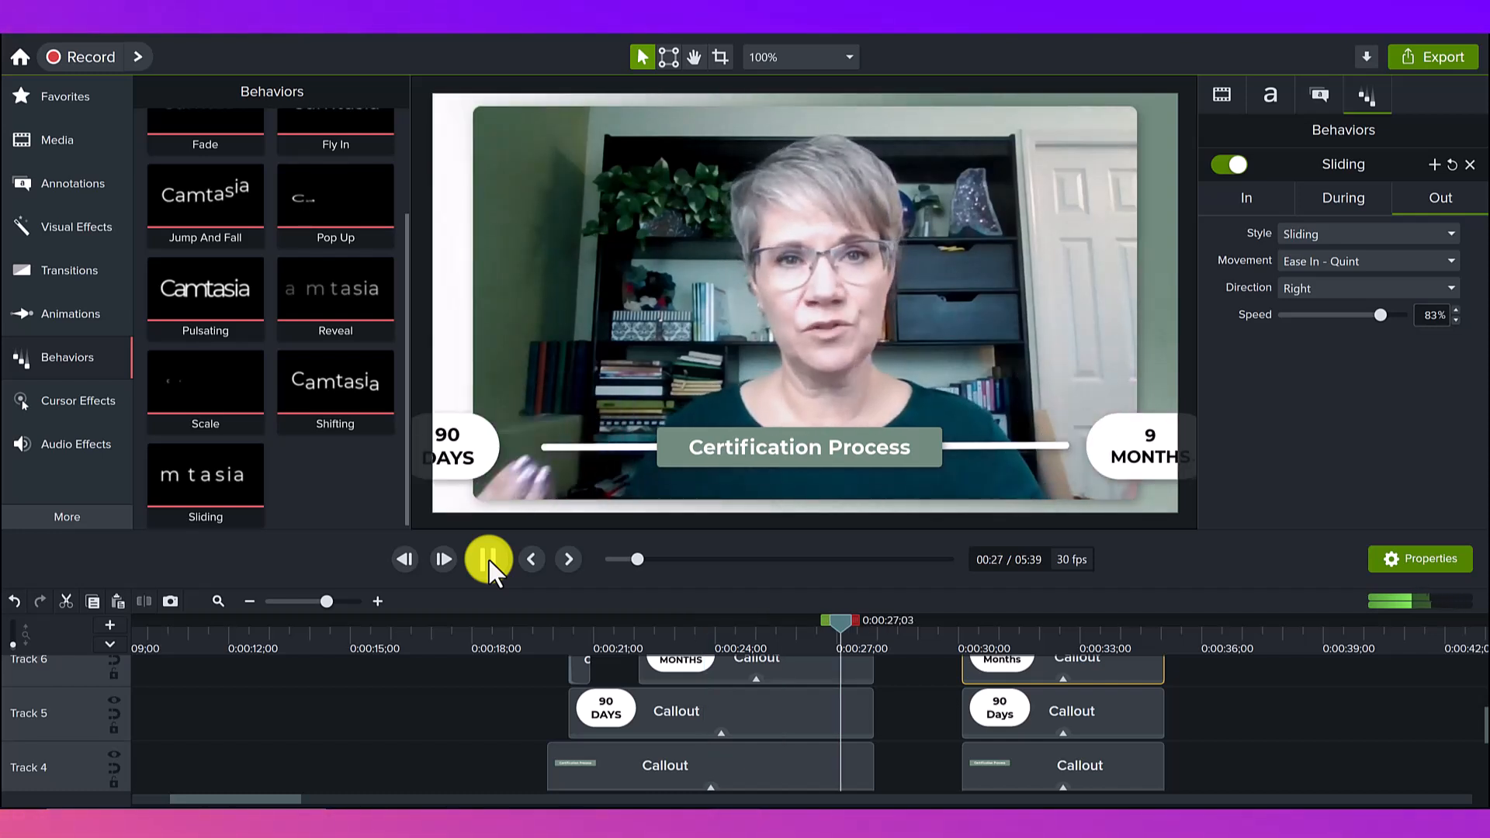
{"action": "left_click", "coordinate": [489, 560]}
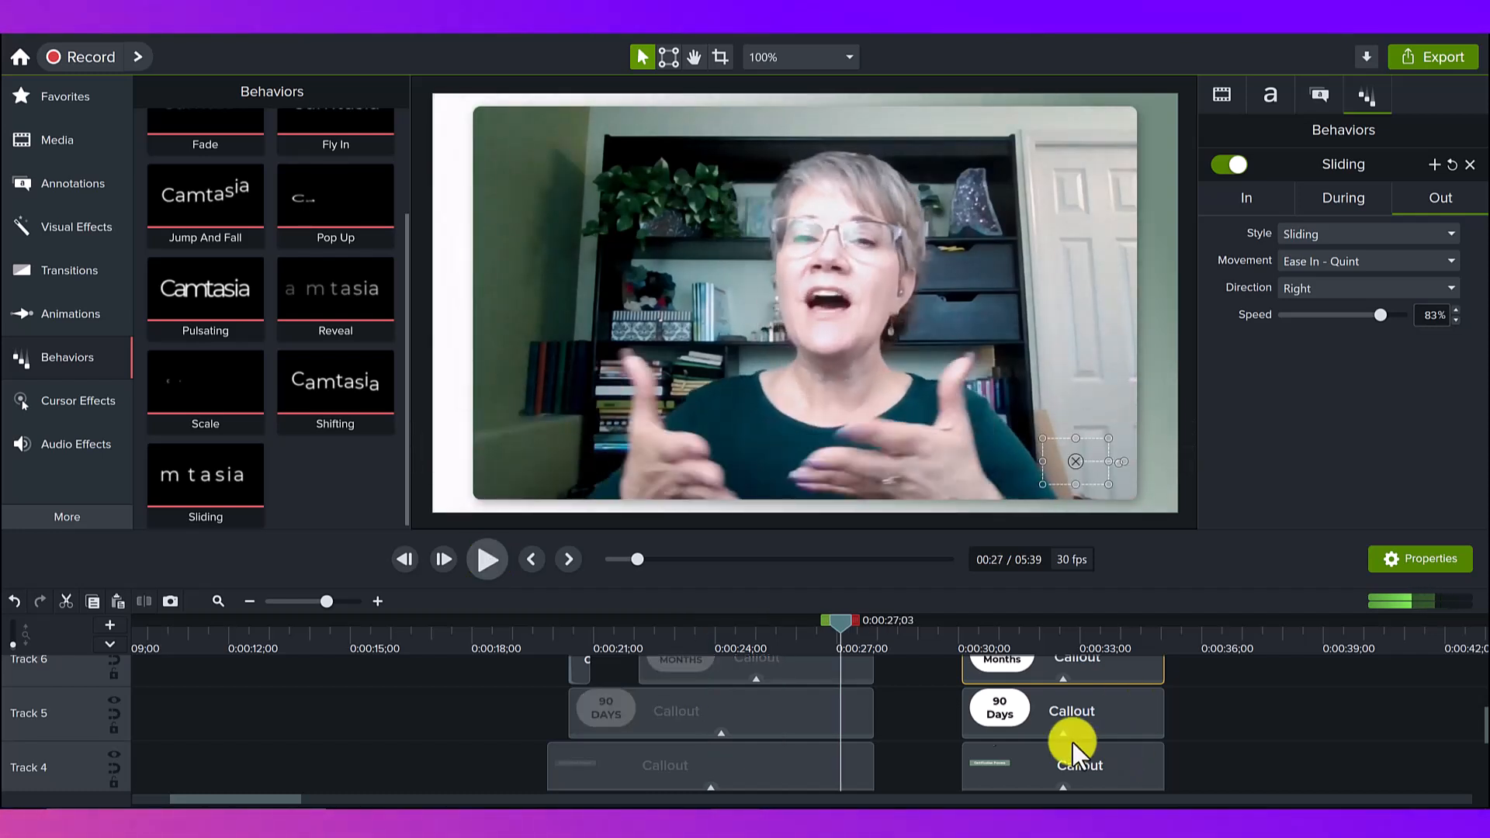
Move the playhead to 0:00:28;07 and show the media library's Audio Files
{"action": "scroll", "coordinate": [886, 714], "scroll_direction": "up", "scroll_amount": 2}
{"action": "left_click", "coordinate": [884, 716]}
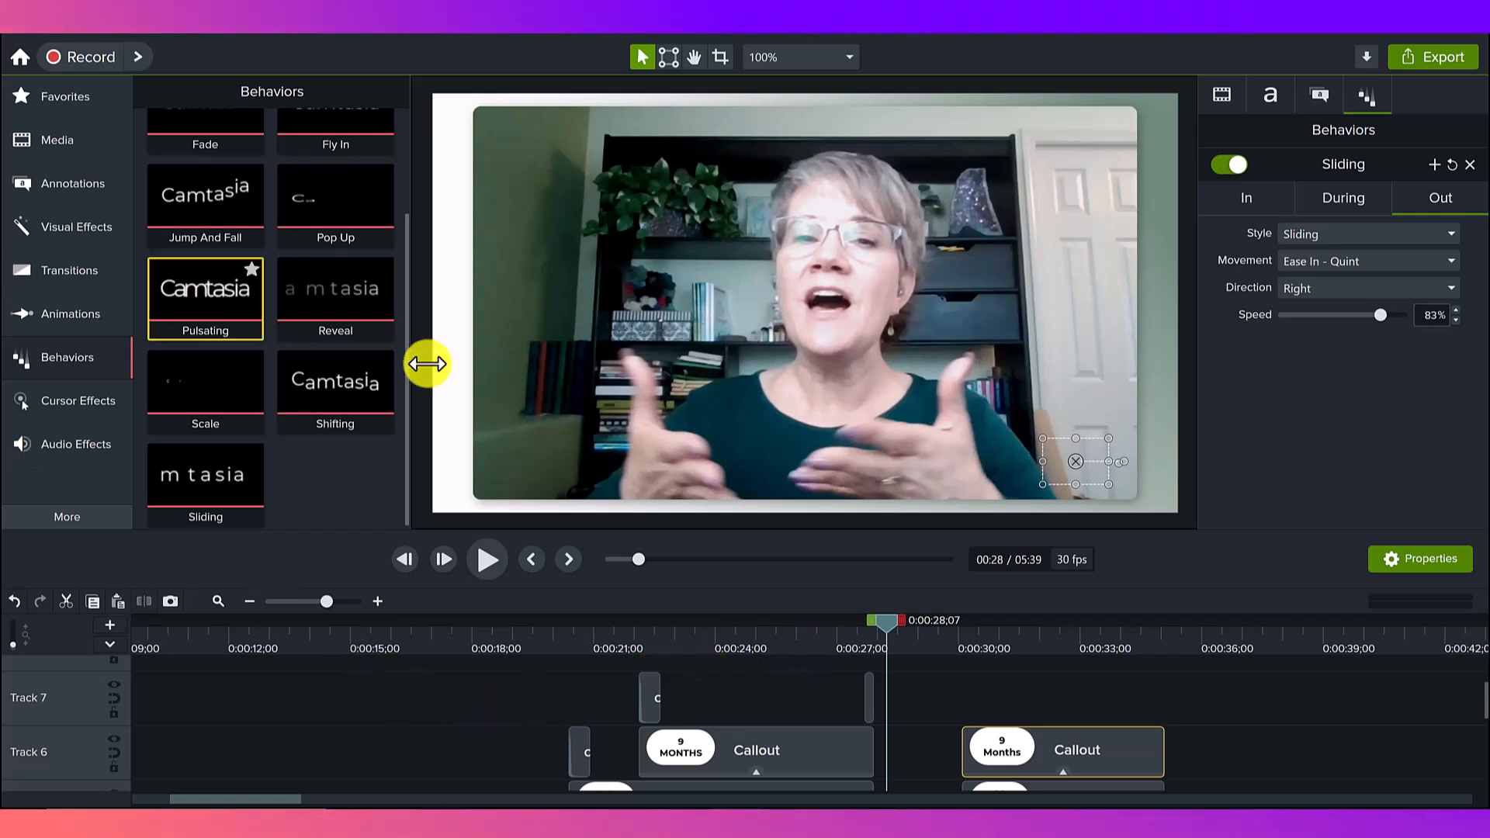
{"action": "left_click", "coordinate": [34, 129]}
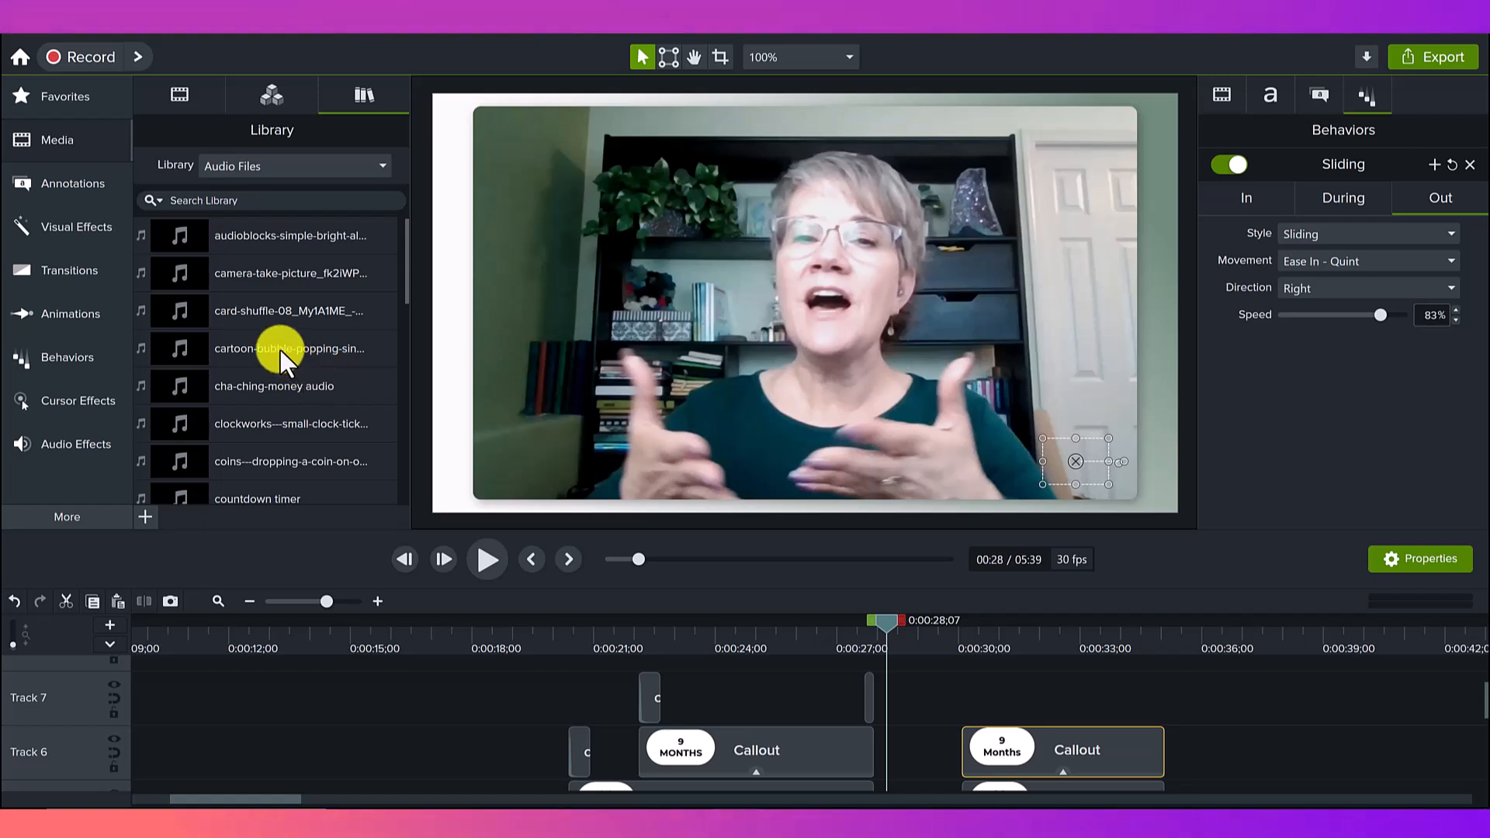
Examine the original graphic's clips on Tracks 3 to 6 and scrub the line and label entrance up to 0:00:20;21
{"action": "scroll", "coordinate": [980, 699], "scroll_direction": "down", "scroll_amount": 1}
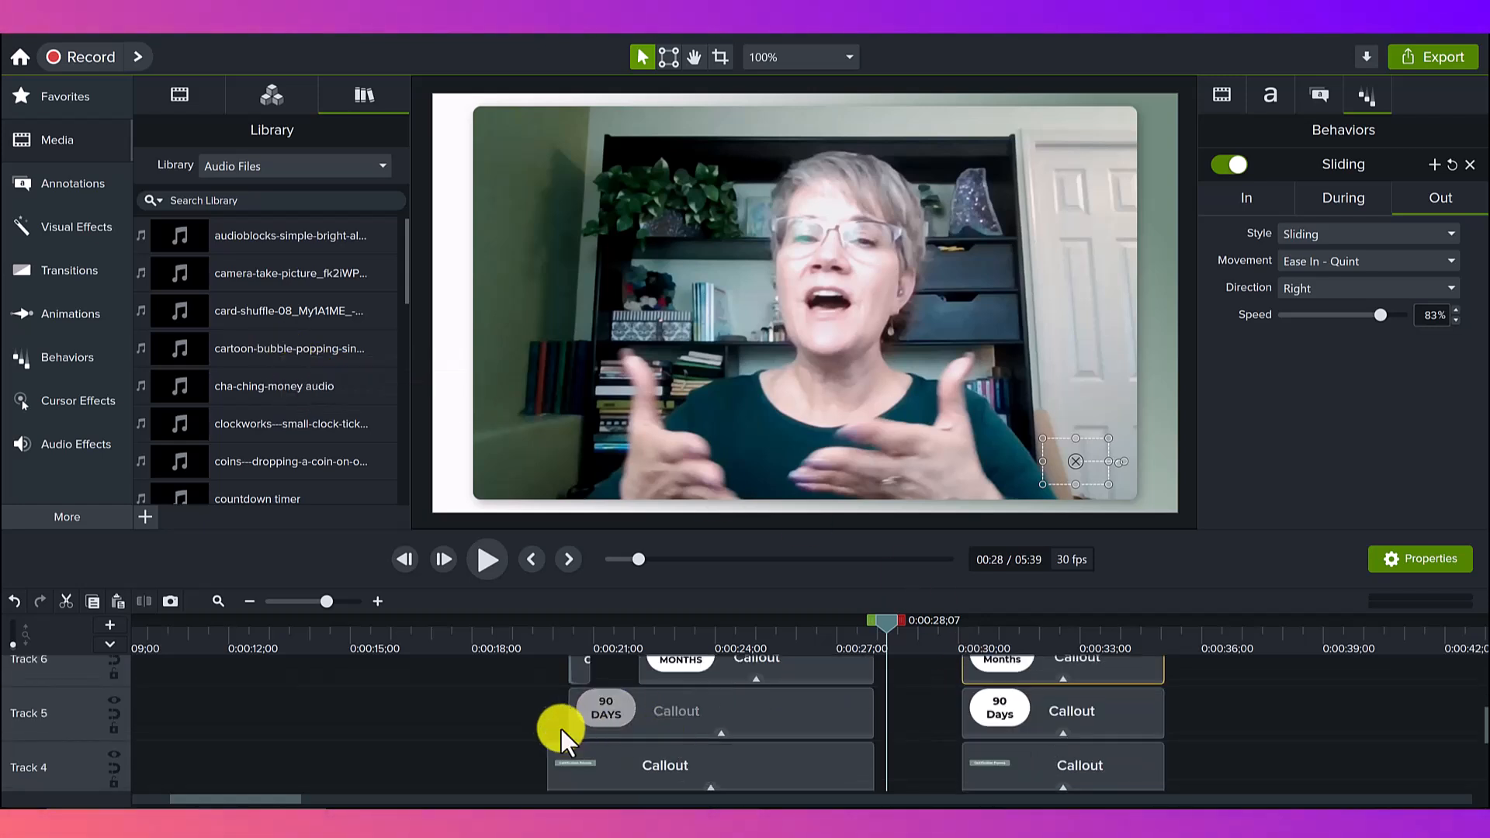
{"action": "scroll", "coordinate": [571, 712], "scroll_direction": "down", "scroll_amount": 1}
{"action": "scroll", "coordinate": [655, 697], "scroll_direction": "up", "scroll_amount": 1}
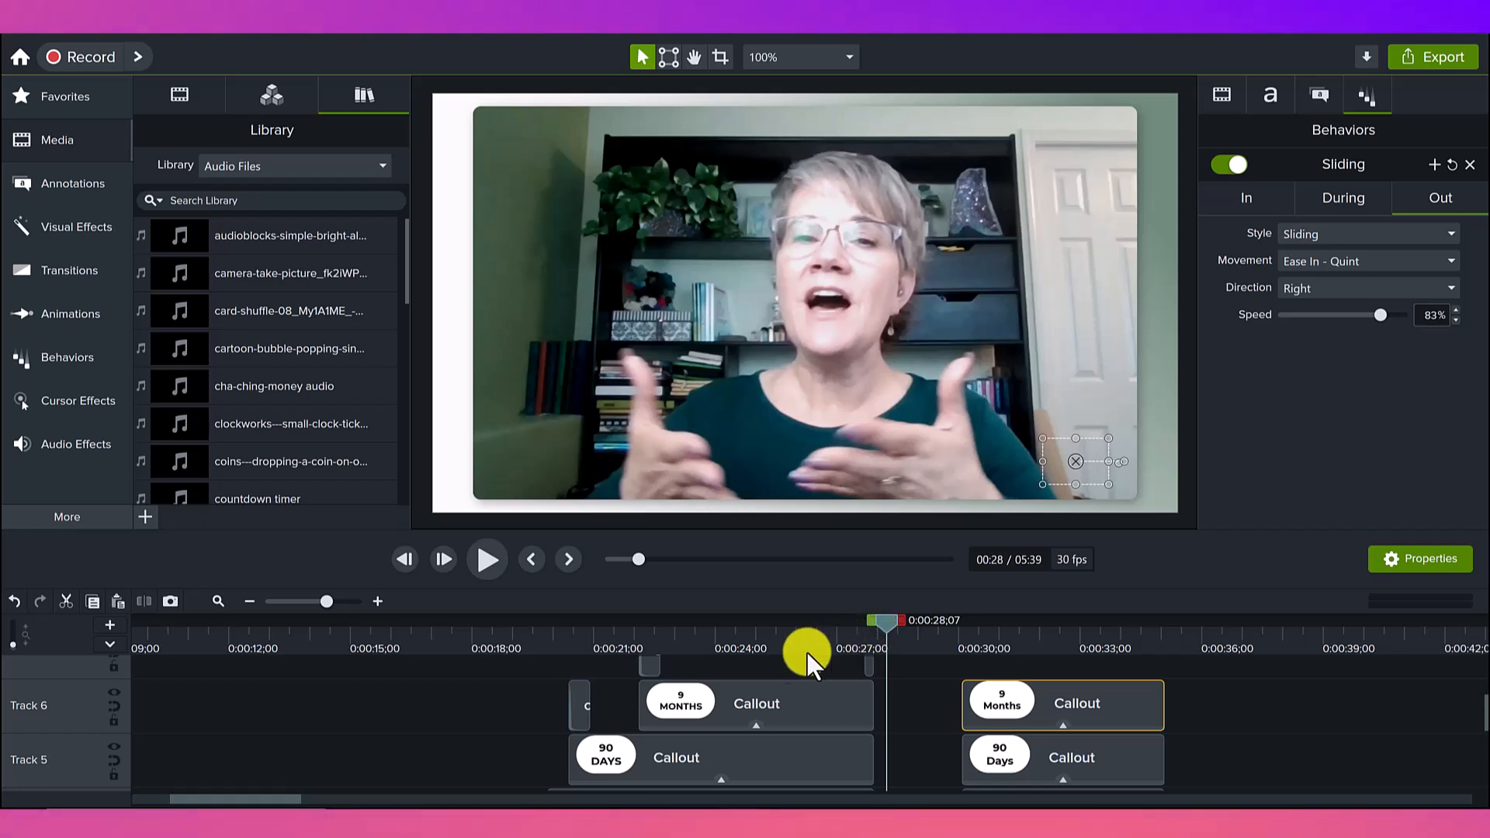
{"action": "scroll", "coordinate": [675, 697], "scroll_direction": "down", "scroll_amount": 1}
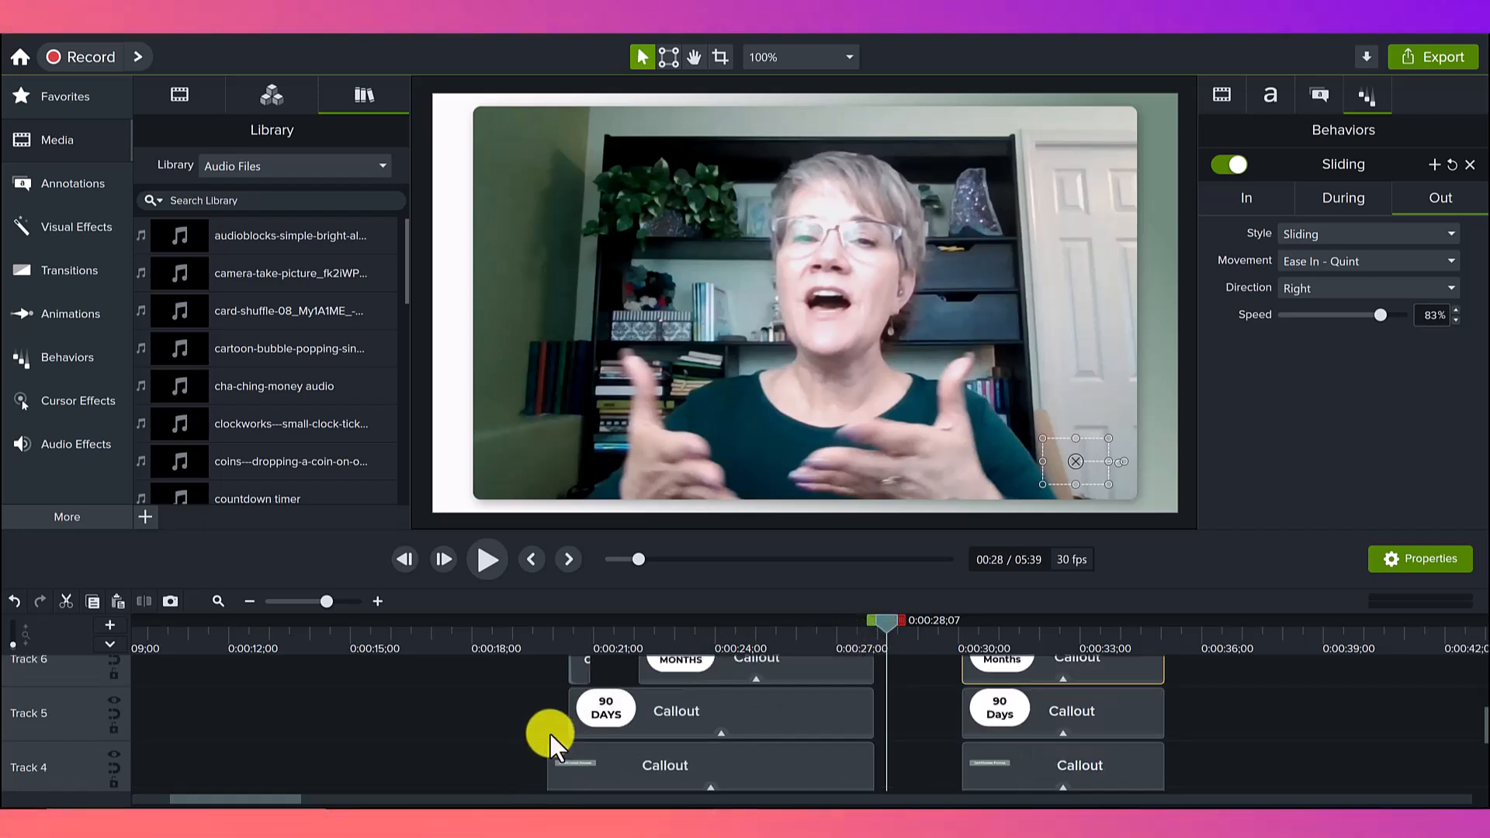
{"action": "scroll", "coordinate": [551, 734], "scroll_direction": "down", "scroll_amount": 1}
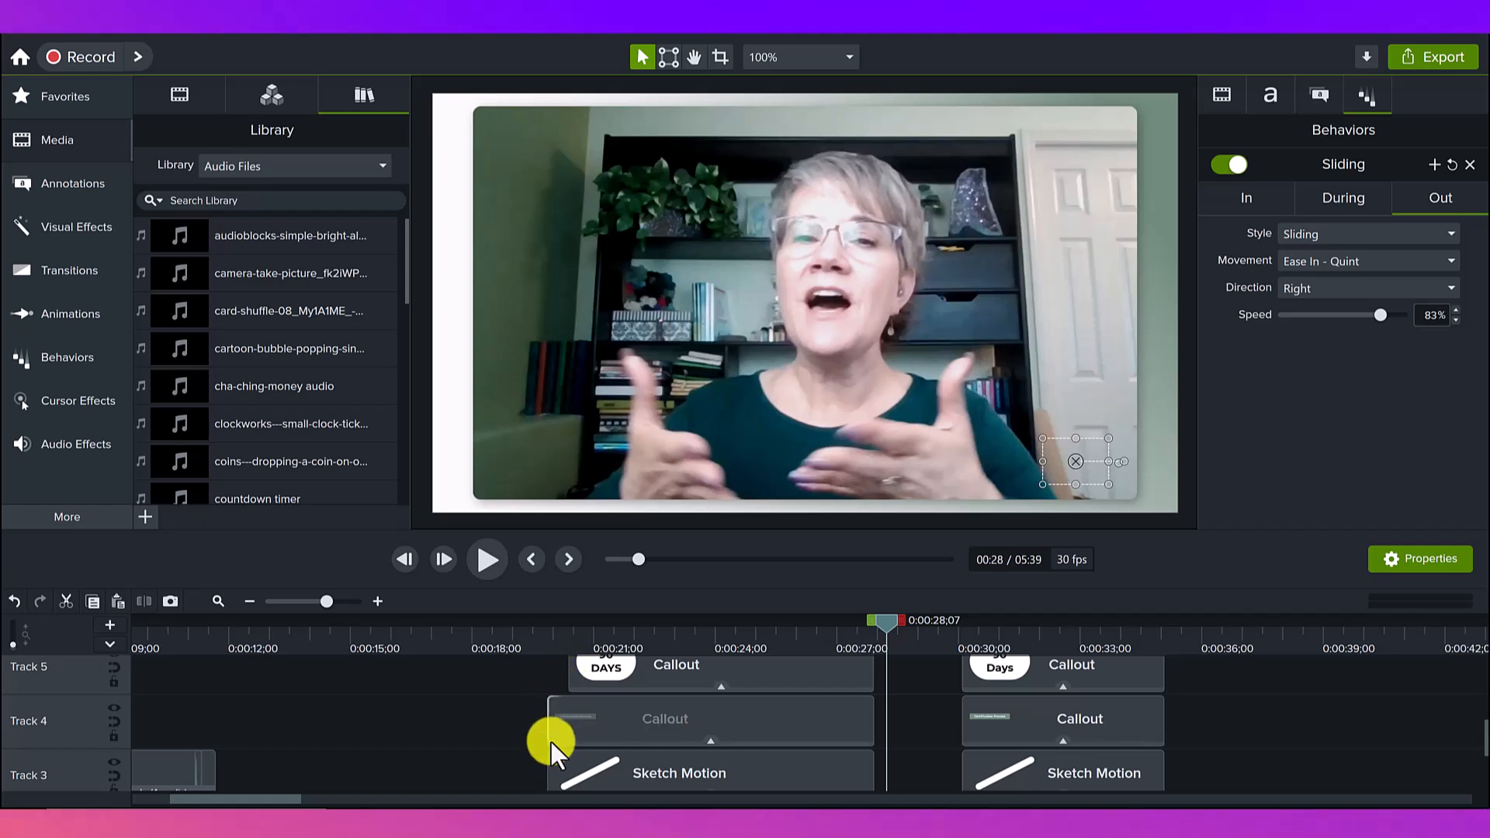
{"action": "left_click", "coordinate": [532, 638]}
{"action": "left_click_drag", "start_coordinate": [539, 633], "coordinate": [581, 617]}
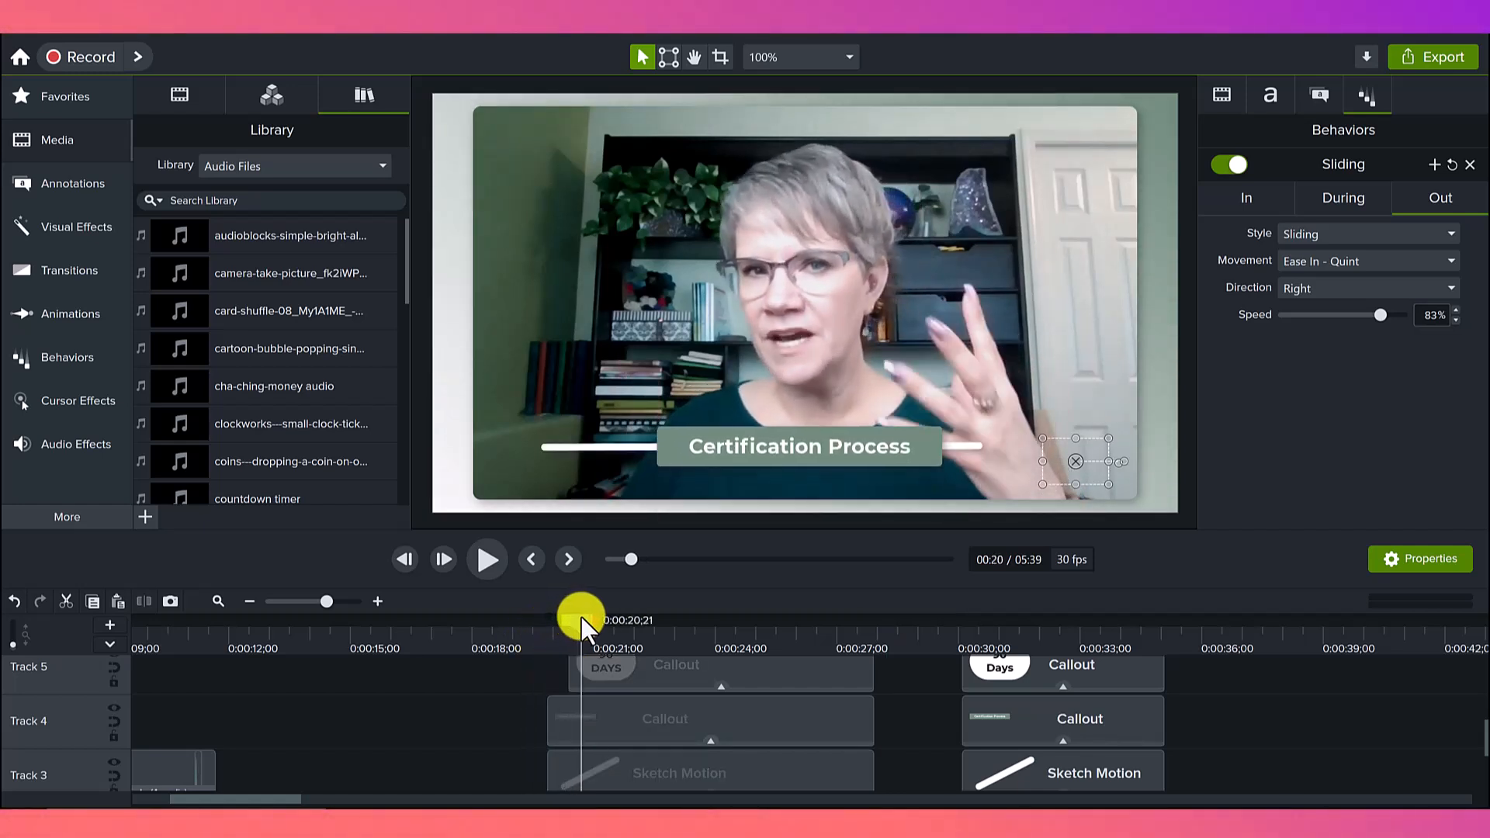
{"action": "scroll", "coordinate": [620, 721], "scroll_direction": "up", "scroll_amount": 1}
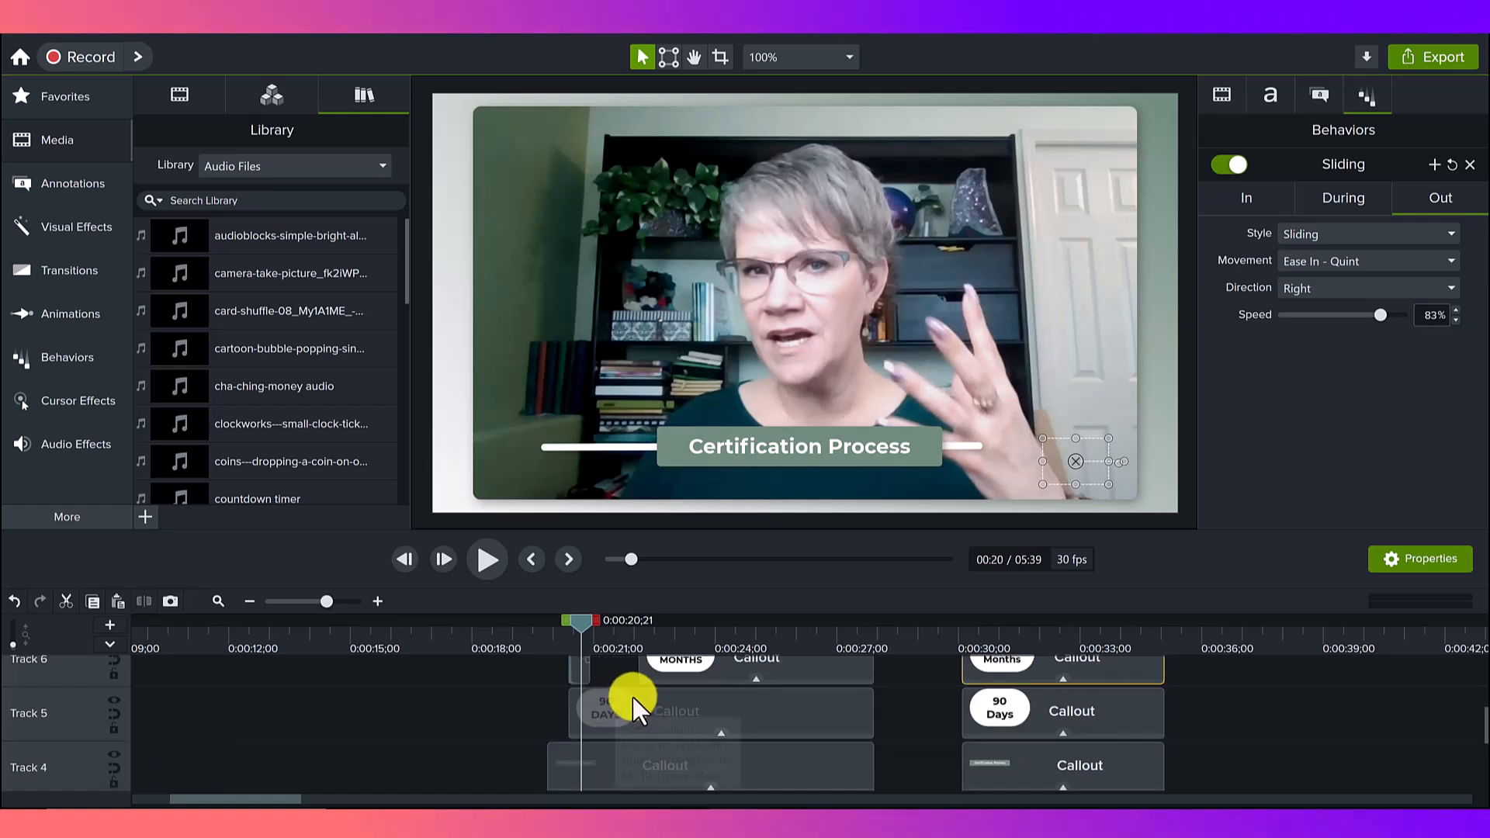
Scrub the original 90 Days and 9 Months bubbles' entrance and the graphic's exit up to 0:00:27;28
{"action": "scroll", "coordinate": [633, 697], "scroll_direction": "up", "scroll_amount": 2}
{"action": "left_click", "coordinate": [627, 634]}
{"action": "left_click_drag", "start_coordinate": [636, 636], "coordinate": [684, 601]}
{"action": "left_click_drag", "start_coordinate": [795, 640], "coordinate": [875, 624]}
{"action": "scroll", "coordinate": [912, 701], "scroll_direction": "down", "scroll_amount": 1}
{"action": "scroll", "coordinate": [699, 720], "scroll_direction": "down", "scroll_amount": 2}
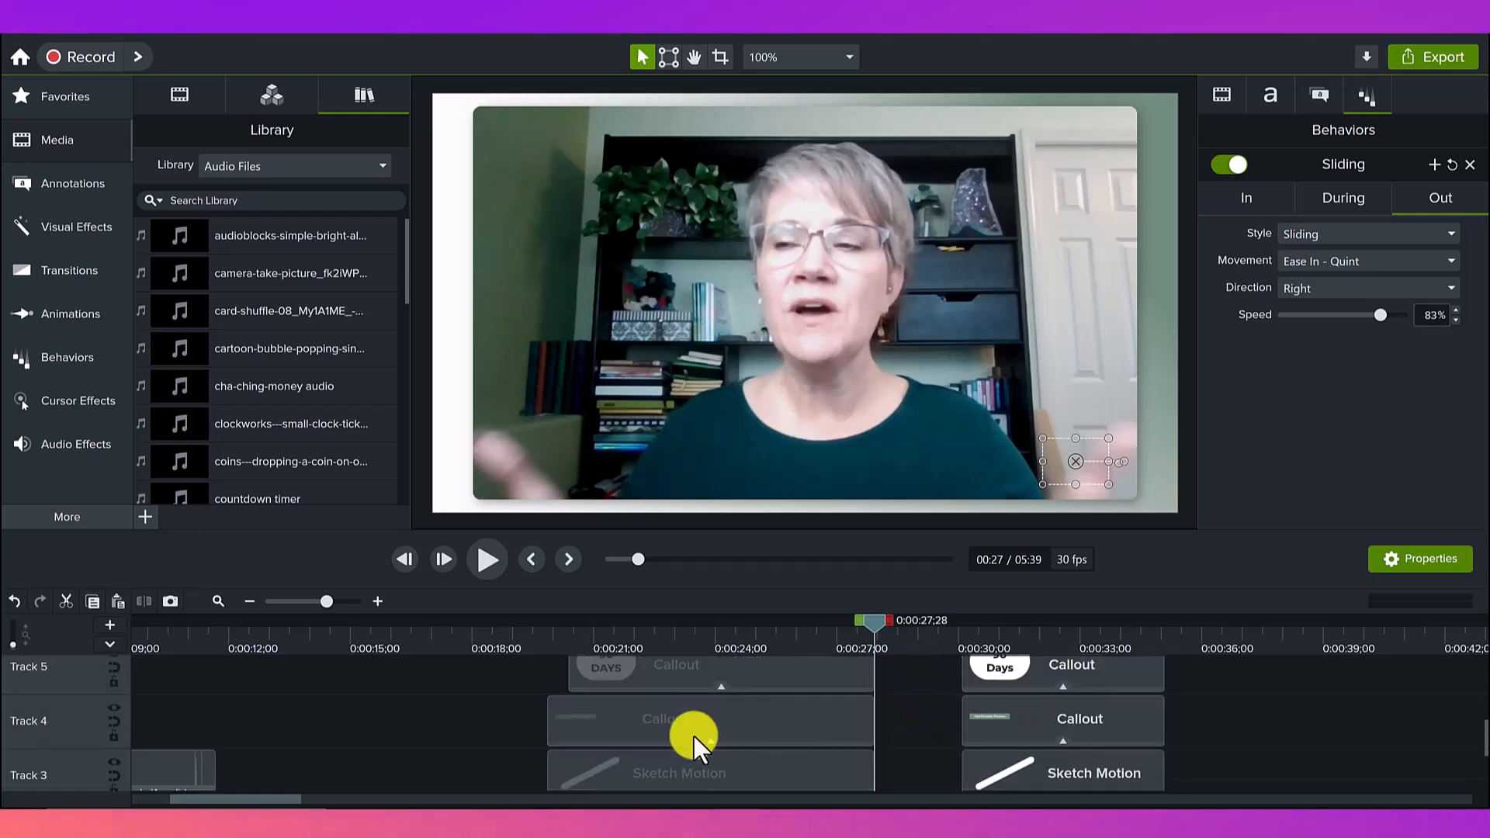
Scrub through the complete original graphic again, leaving the playhead at 0:00:23;09, and deselect the 9 Months callout
{"action": "scroll", "coordinate": [595, 750], "scroll_direction": "up", "scroll_amount": 3}
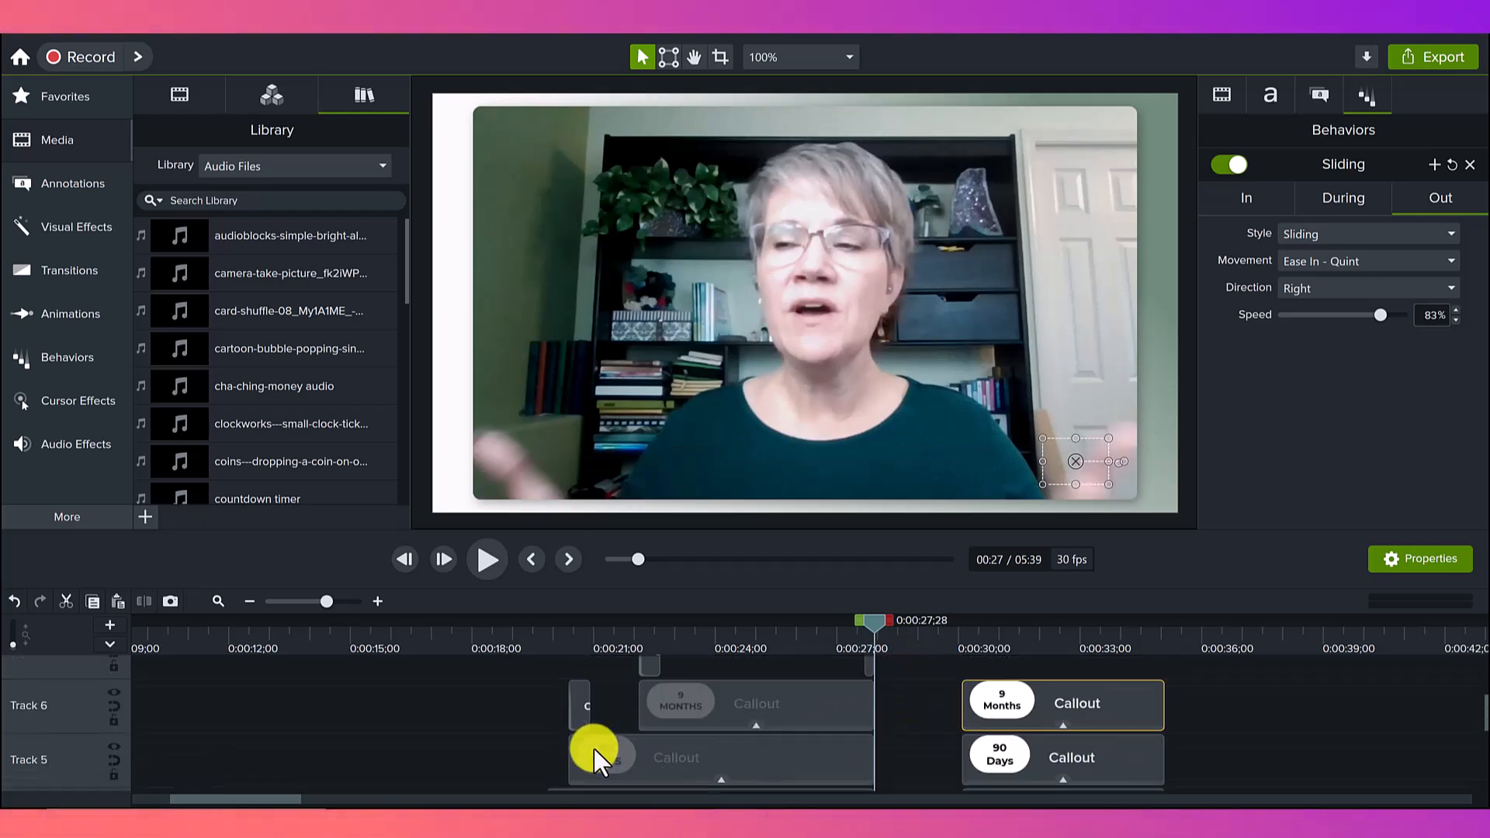
{"action": "scroll", "coordinate": [602, 678], "scroll_direction": "down", "scroll_amount": 3}
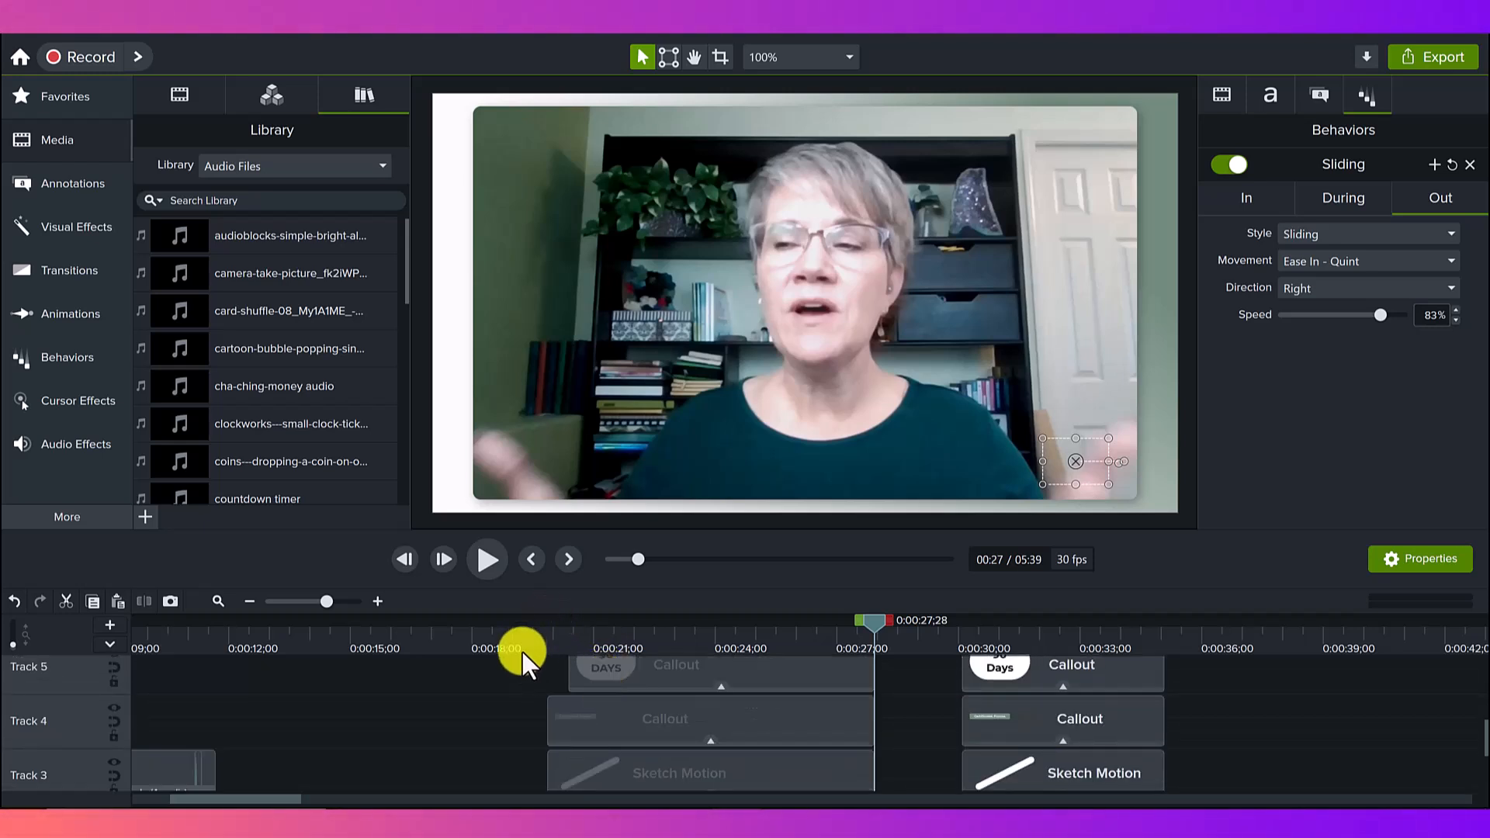
{"action": "left_click_drag", "start_coordinate": [524, 641], "coordinate": [778, 623]}
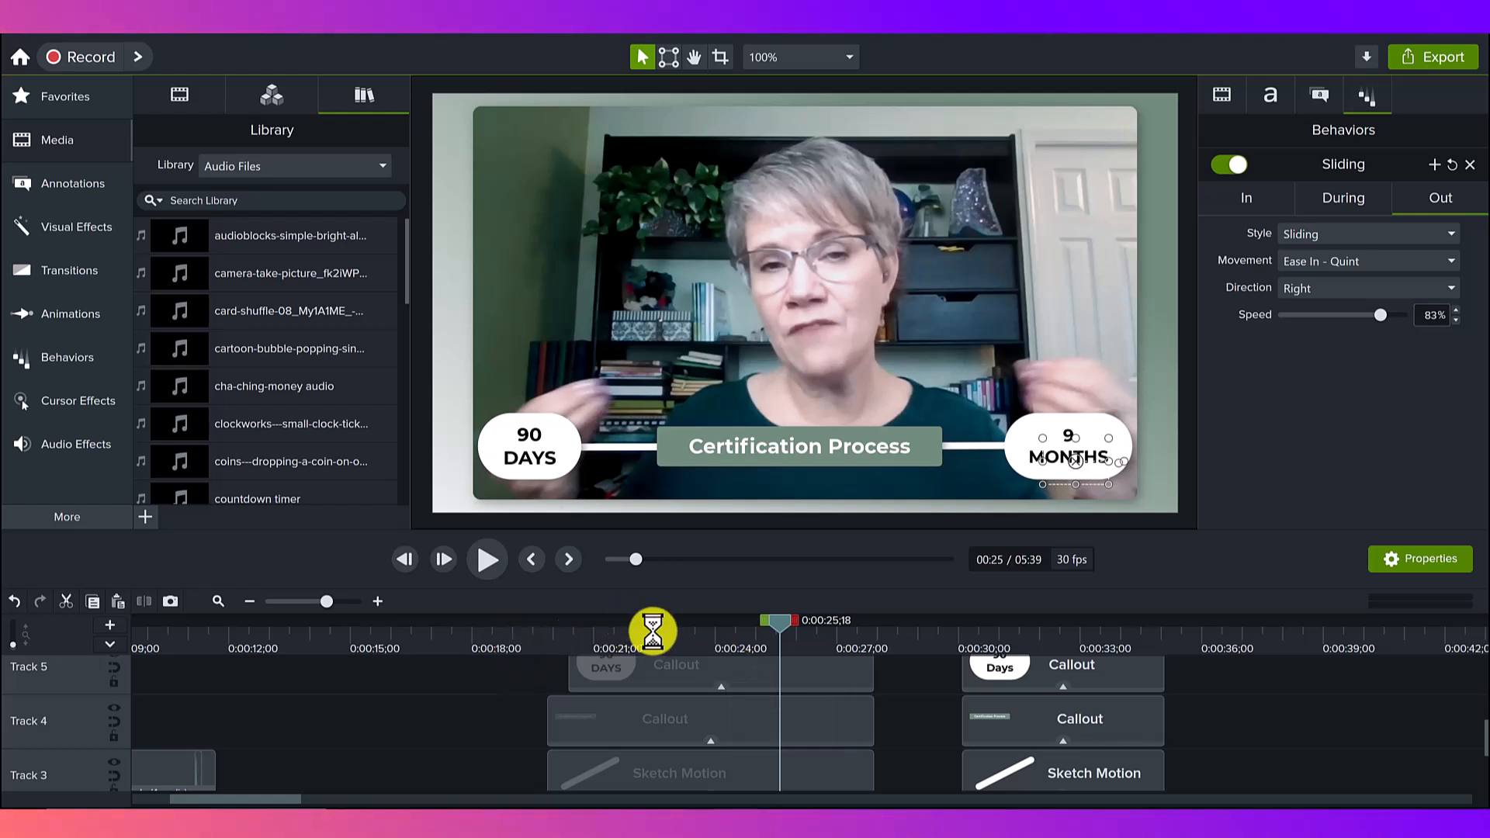
{"action": "left_click_drag", "start_coordinate": [653, 632], "coordinate": [686, 629]}
{"action": "scroll", "coordinate": [735, 707], "scroll_direction": "up", "scroll_amount": 1}
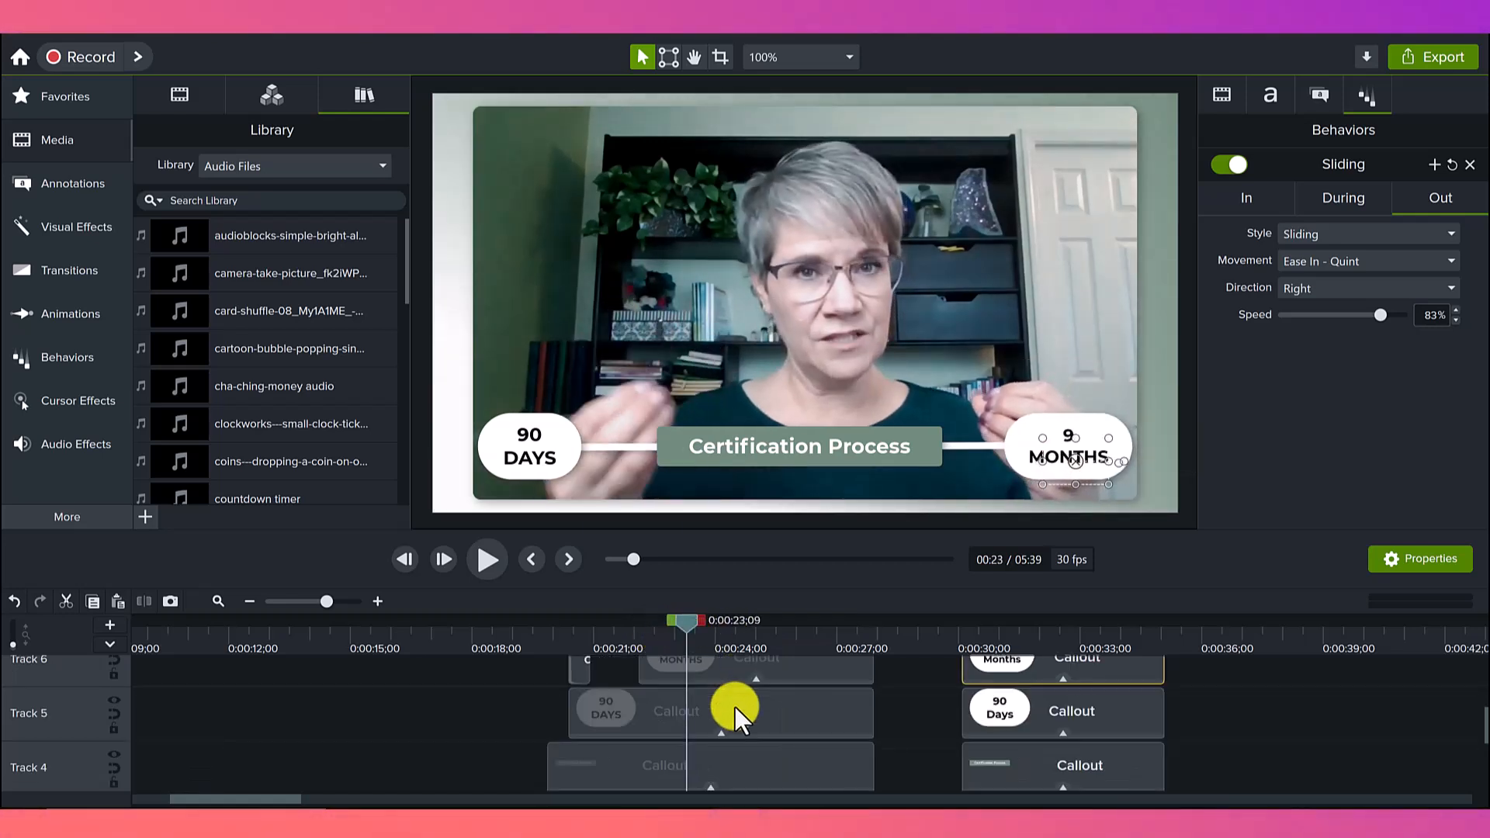
{"action": "scroll", "coordinate": [734, 707], "scroll_direction": "up", "scroll_amount": 1}
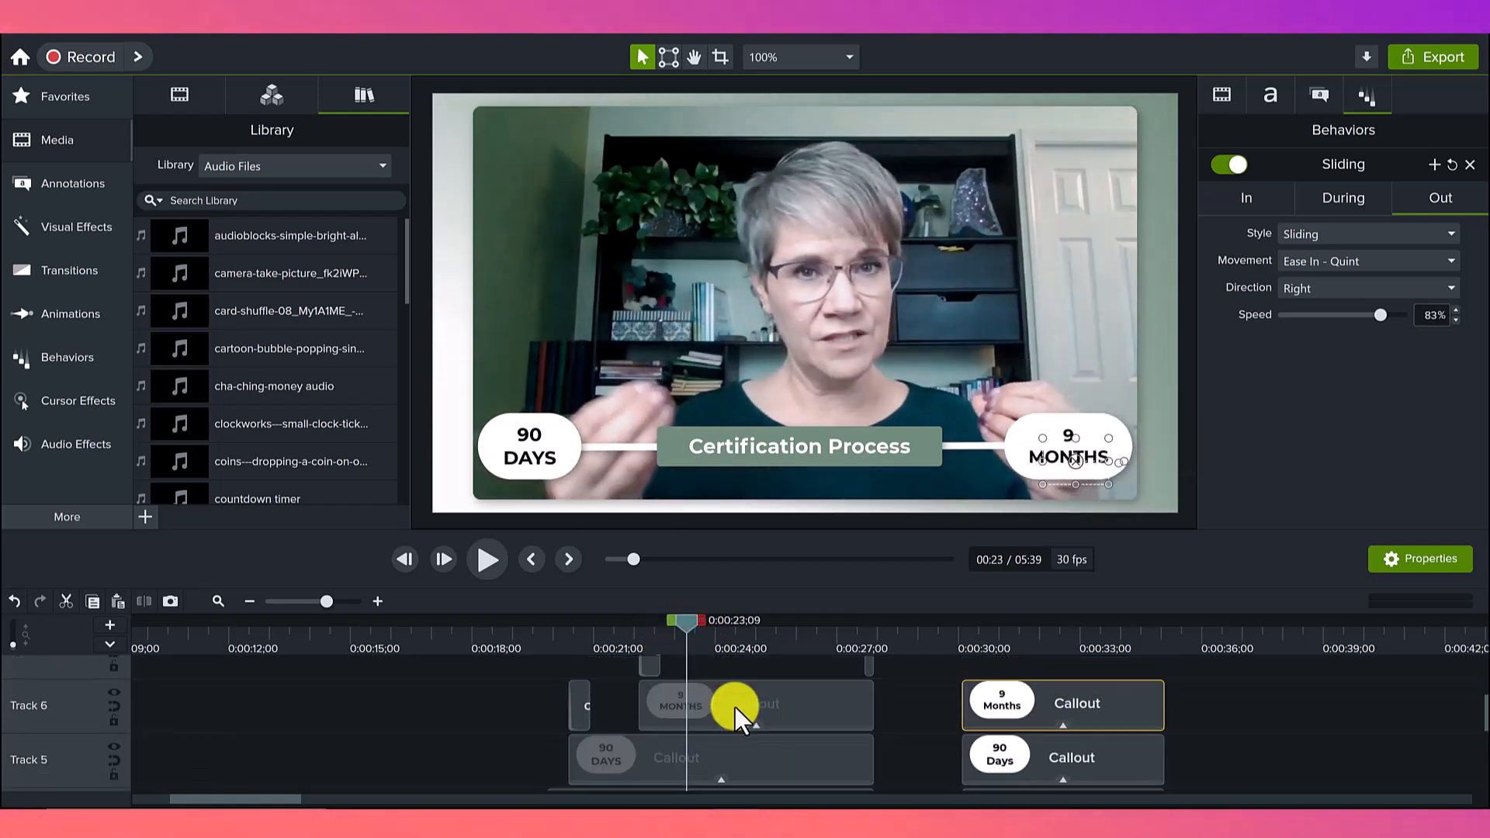
{"action": "left_click", "coordinate": [740, 660]}
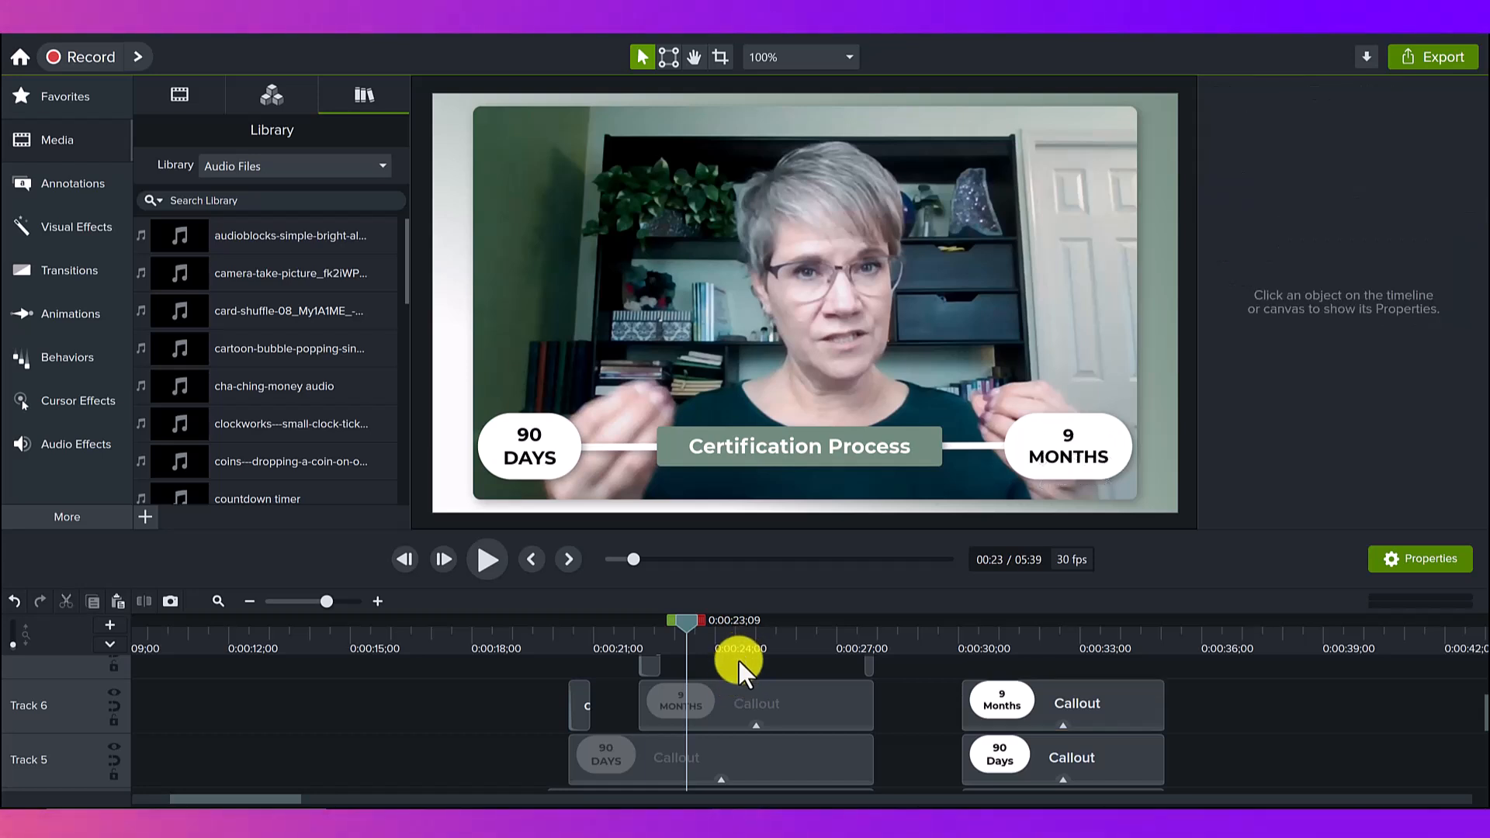
{"action": "scroll", "coordinate": [739, 660], "scroll_direction": "down", "scroll_amount": 1}
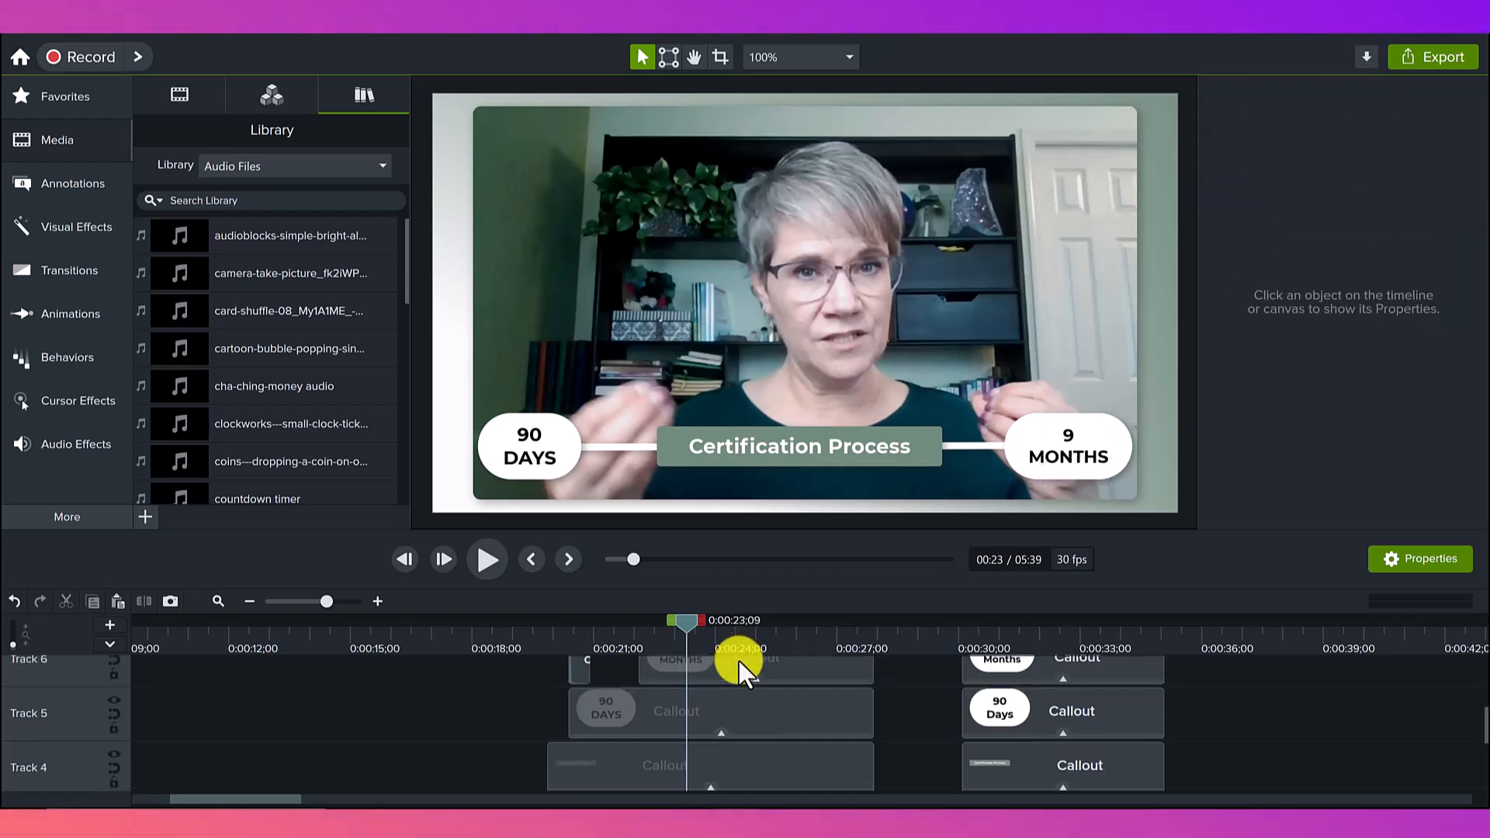
{"action": "scroll", "coordinate": [761, 676], "scroll_direction": "down", "scroll_amount": 1}
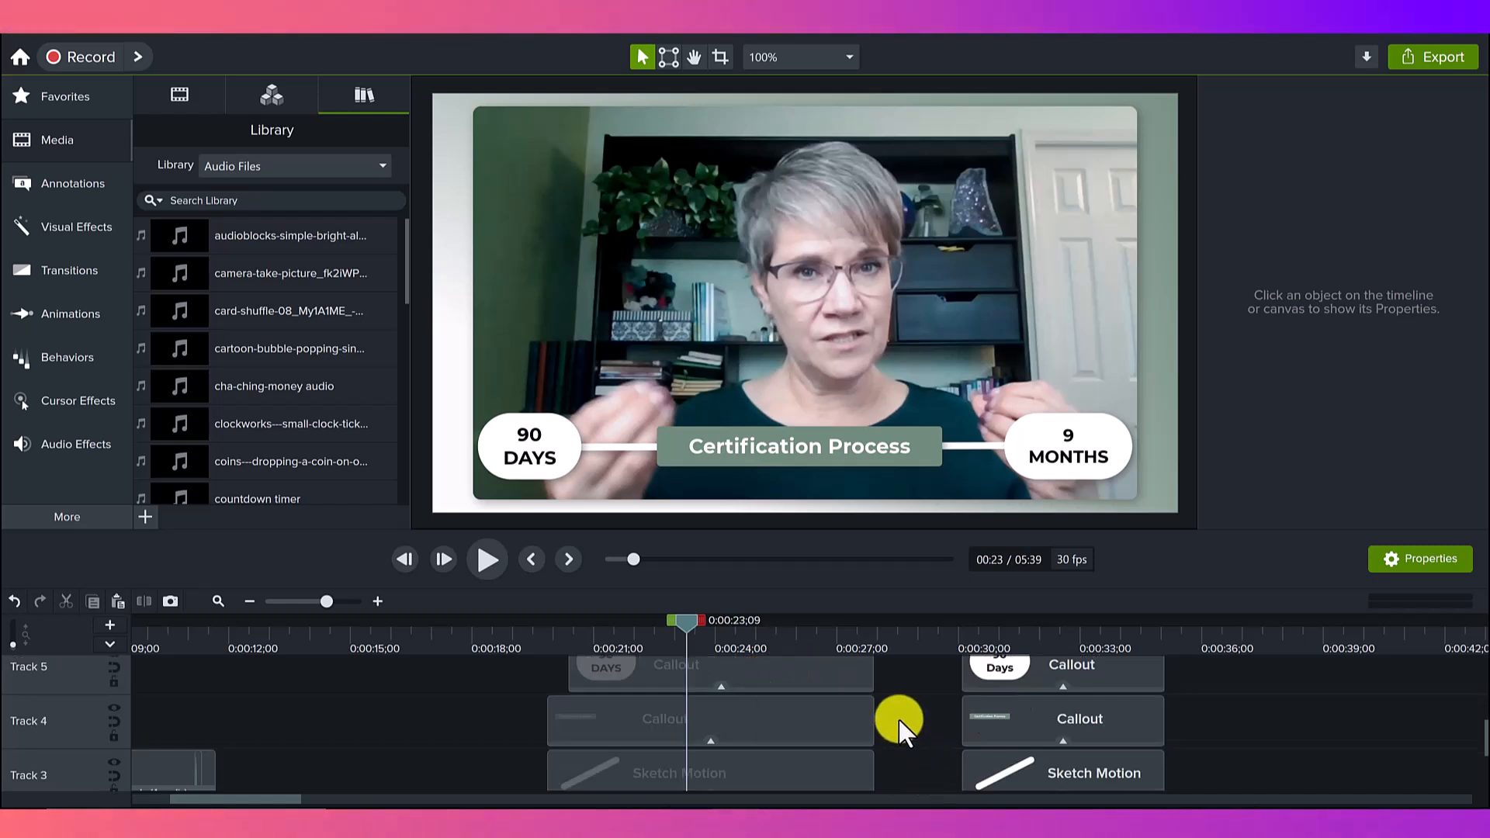